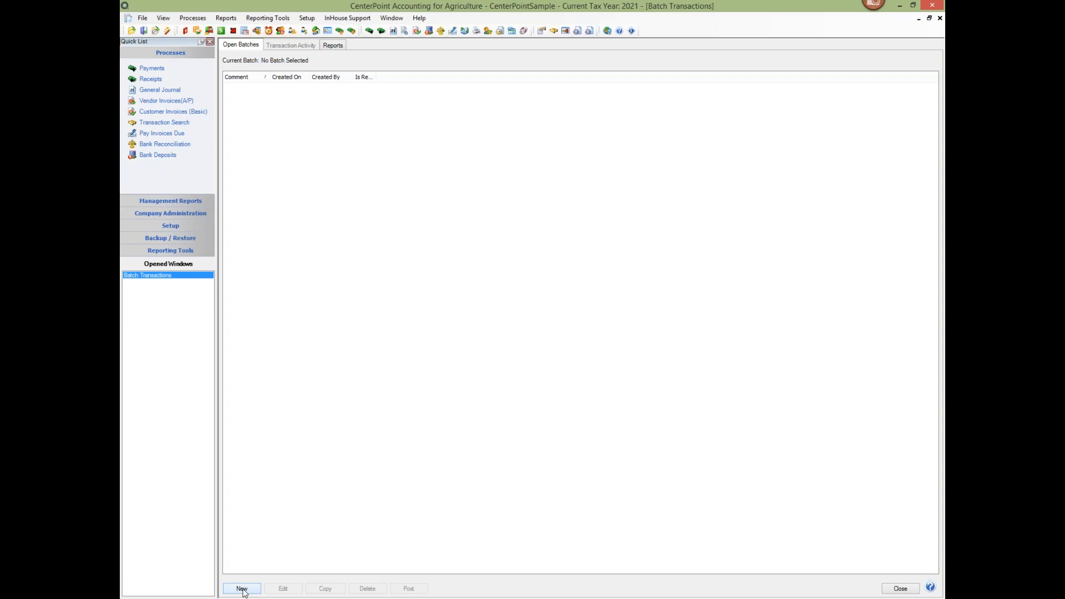
# - Create a recurring transaction batch with the comment "1st of the month" and the user admin
pyautogui.click(243, 589)
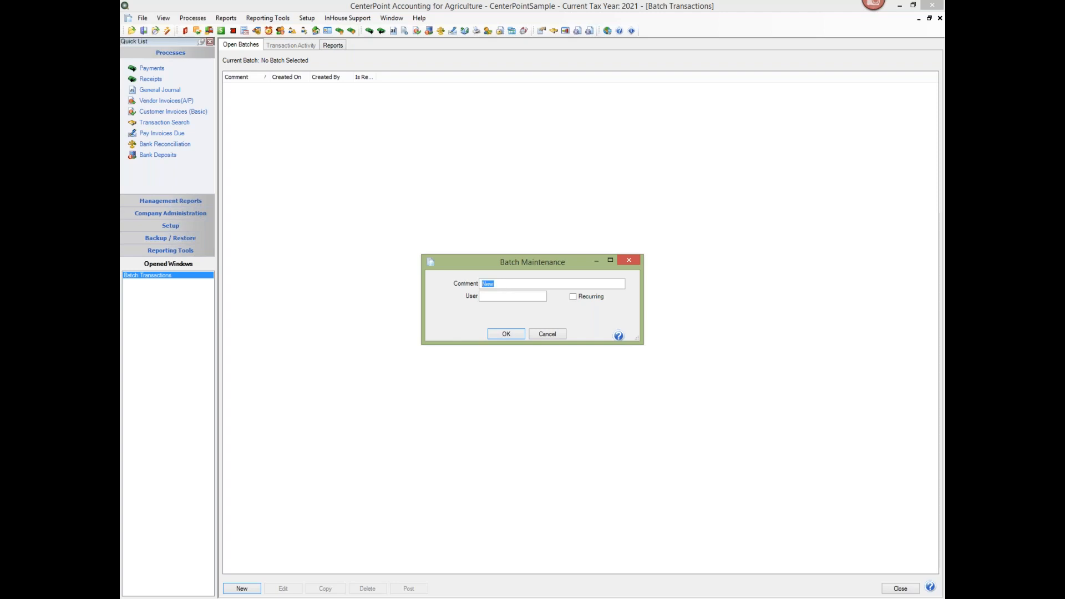
pyautogui.write('1st of the month')
pyautogui.click(508, 299)
pyautogui.write('min')
pyautogui.click(573, 298)
pyautogui.click(515, 334)
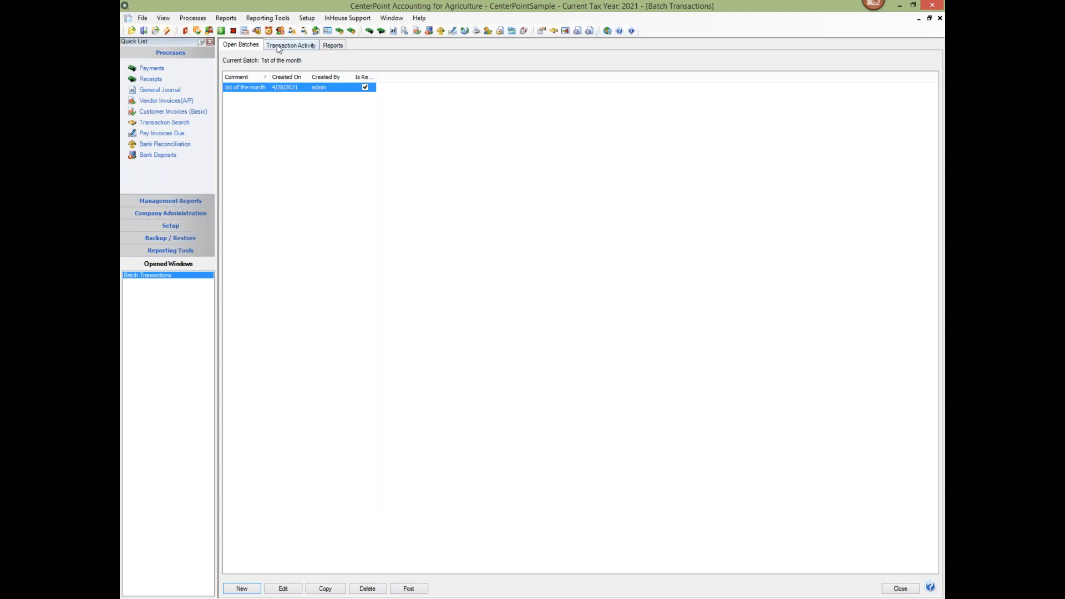
# - Start a new purchase payment made out to Office Depot
pyautogui.click(193, 17)
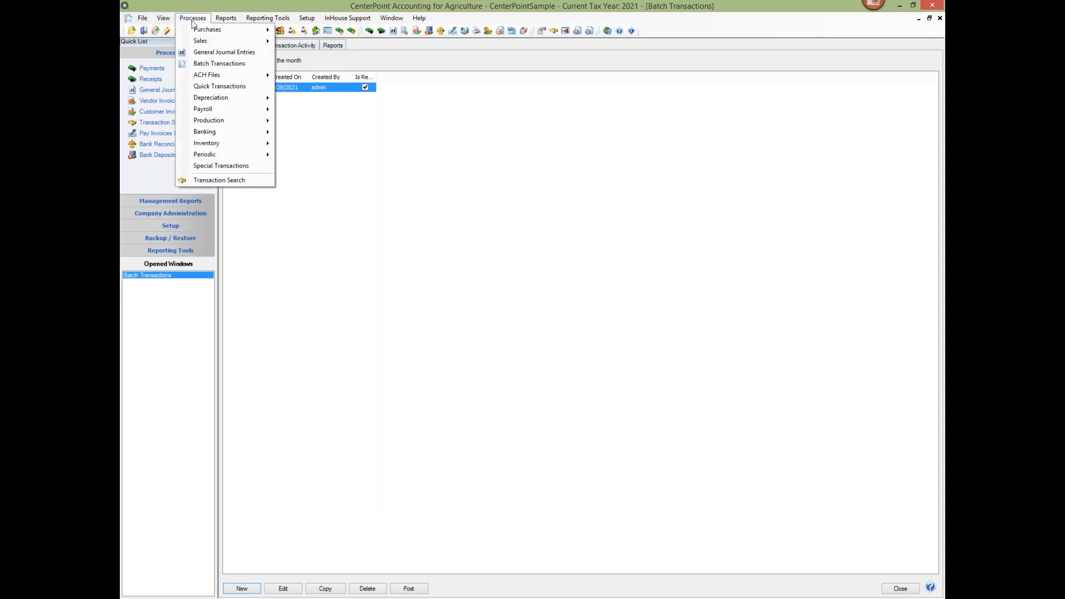
pyautogui.moveTo(195, 32)
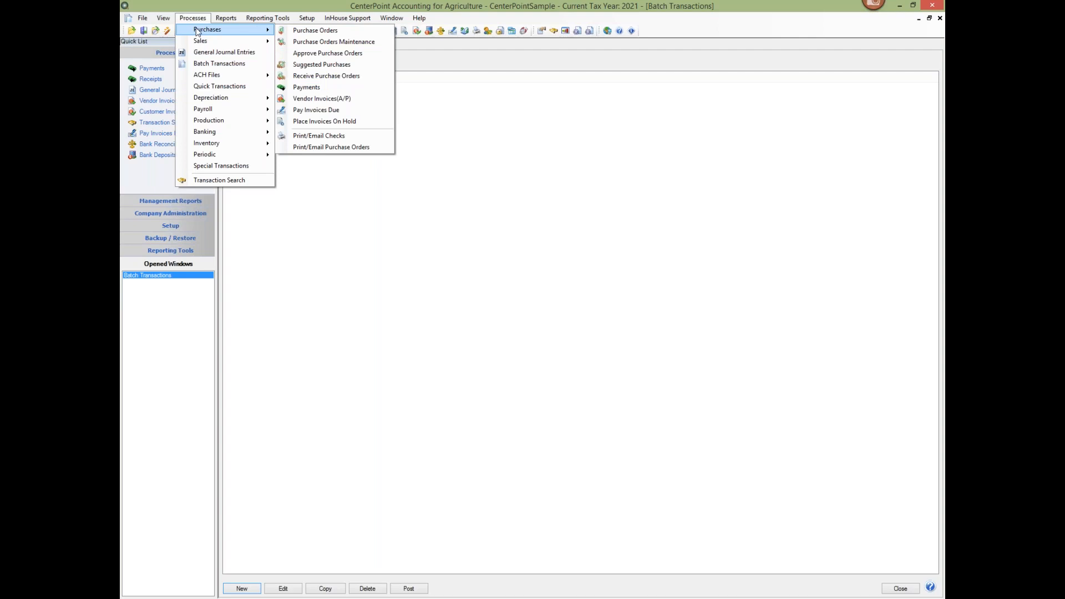
pyautogui.click(314, 89)
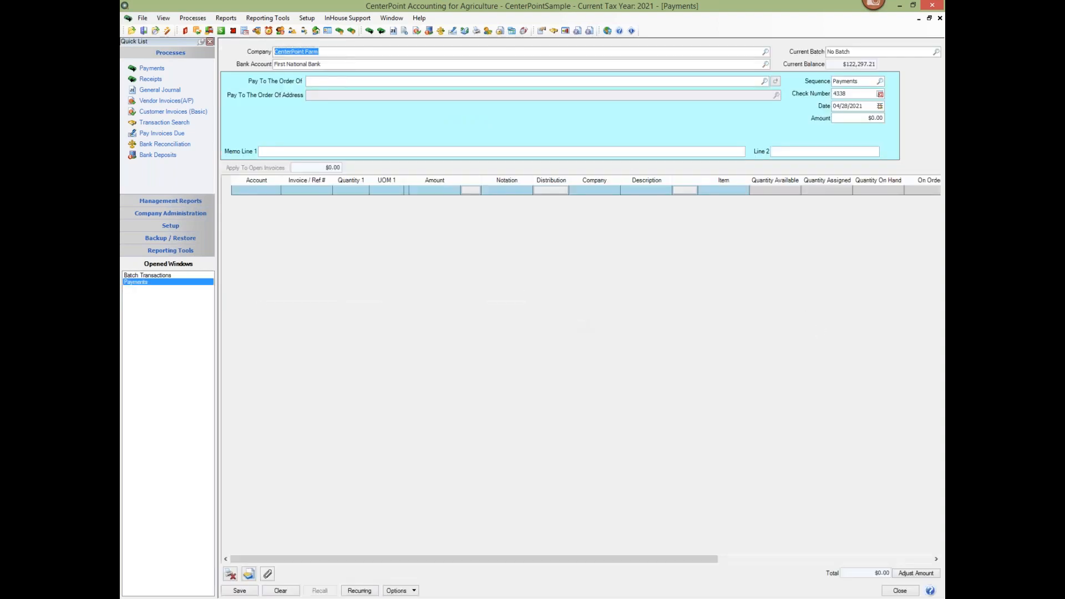
pyautogui.click(323, 81)
pyautogui.write('office')
pyautogui.press('Tab')
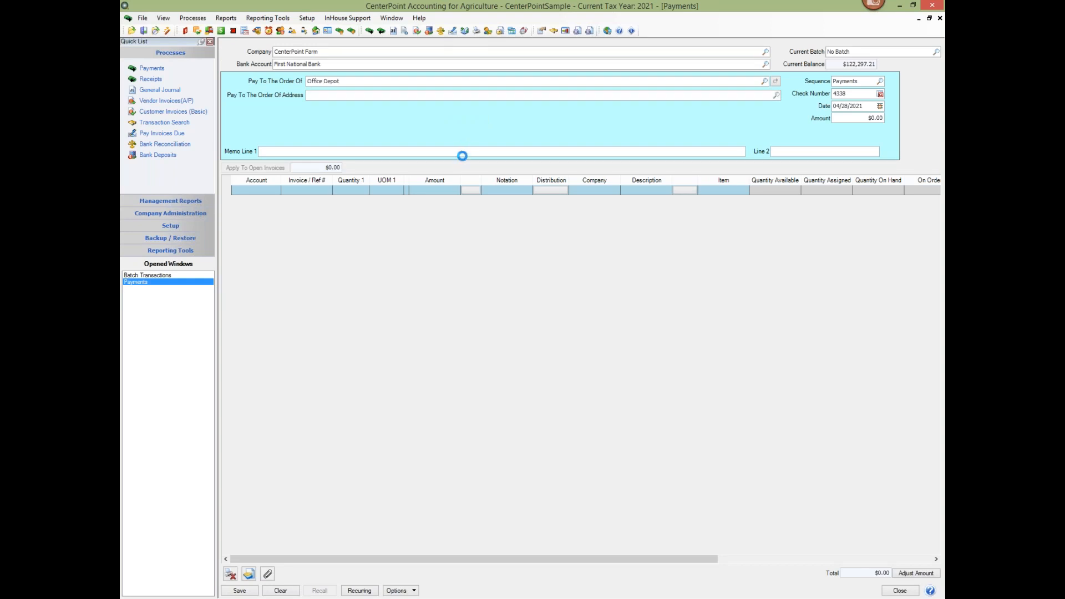
# - Set the Office Depot payment amount to $25.00 and charge it to the Office Supplies account
pyautogui.click(847, 118)
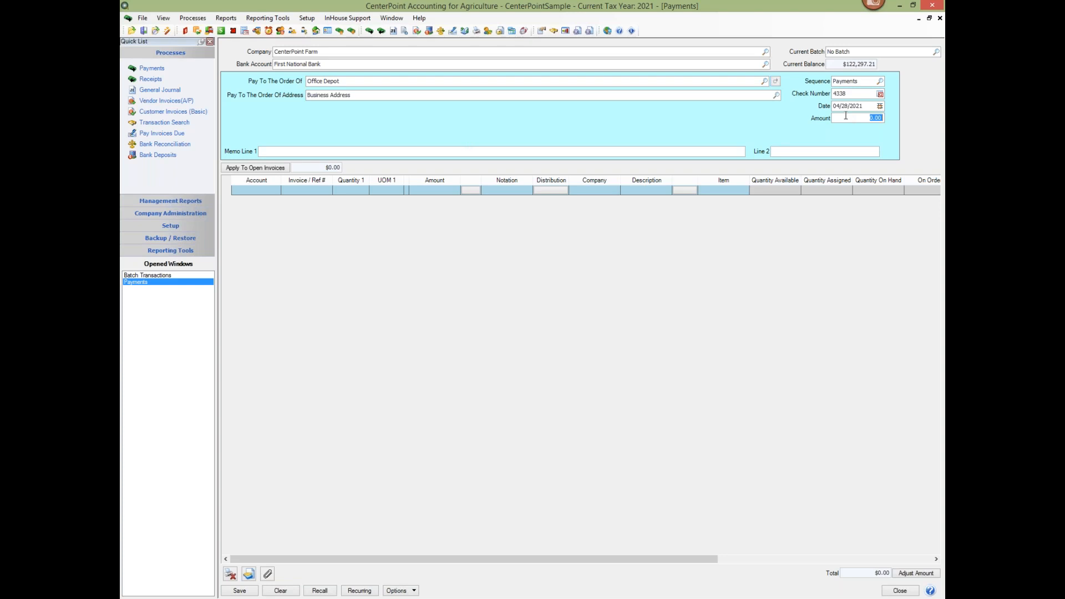
pyautogui.write('25.0')
pyautogui.press('Tab')
pyautogui.click(268, 191)
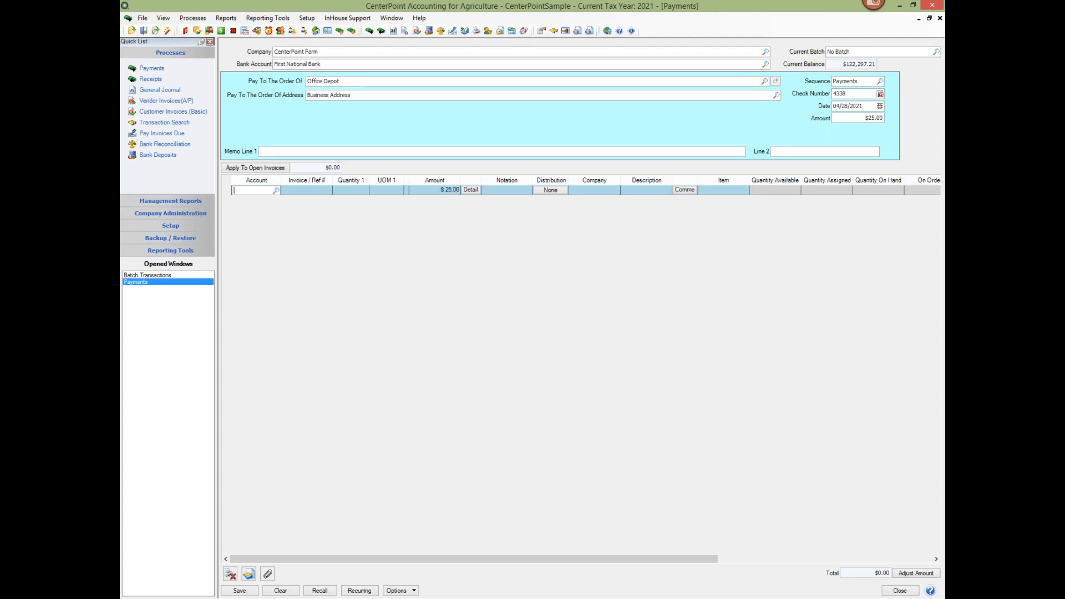
pyautogui.write('office')
pyautogui.press('Tab')
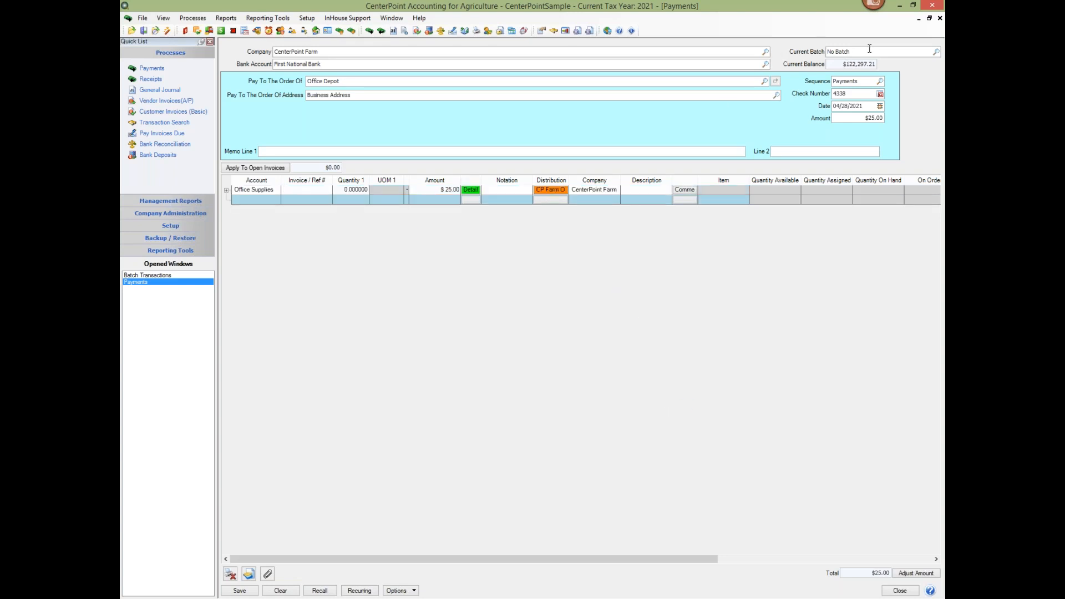
# - Assign the Office Depot payment to the "1st of the month" batch
pyautogui.click(937, 53)
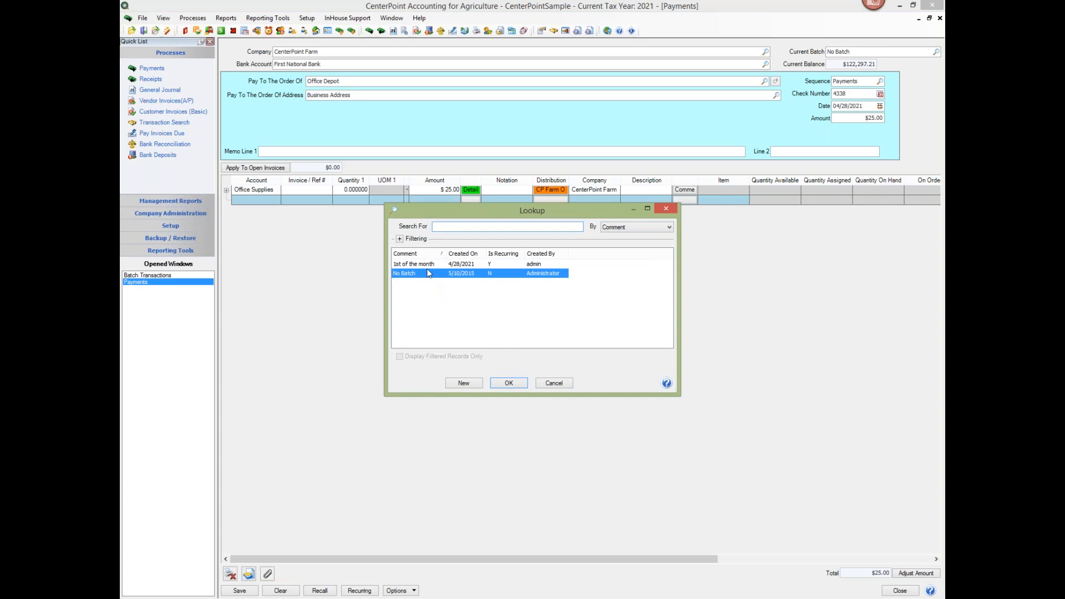
pyautogui.click(416, 265)
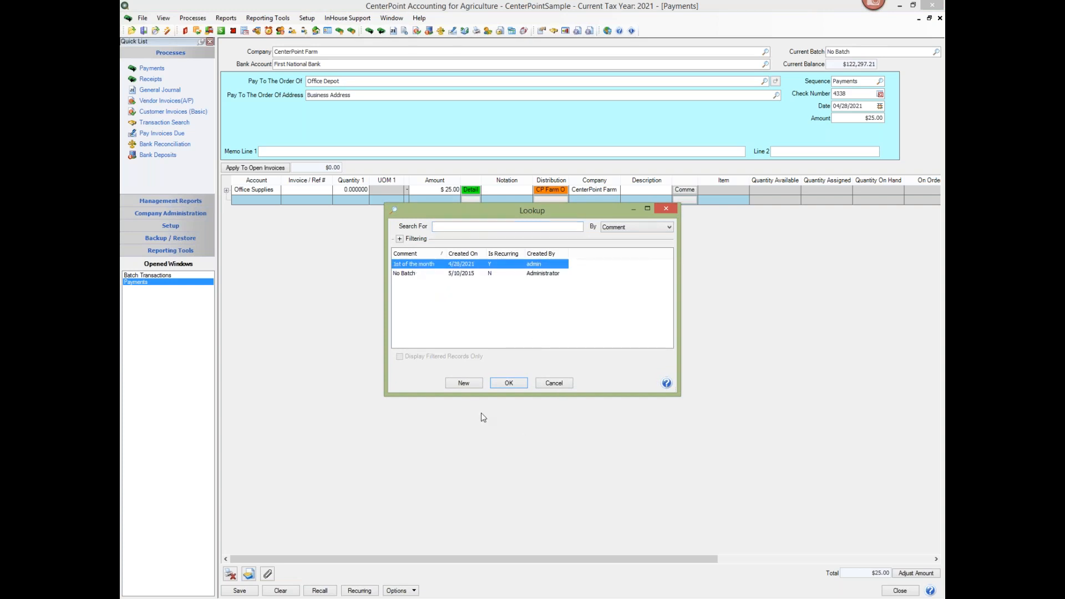
pyautogui.click(509, 383)
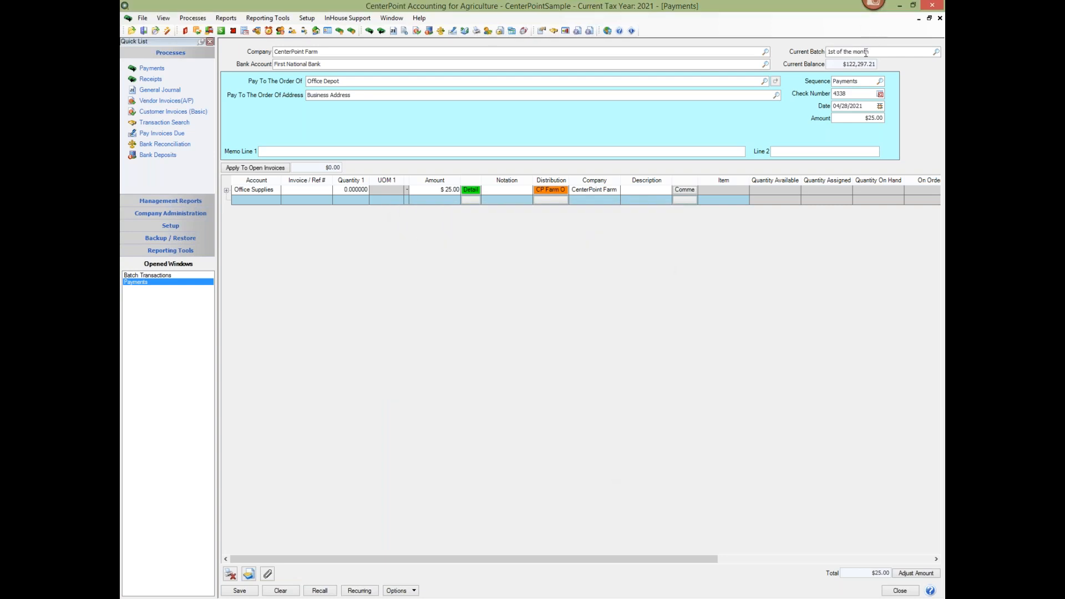
# - Hide recurring batches from the current batch lookup and check the lookup list
pyautogui.rightClick(829, 51)
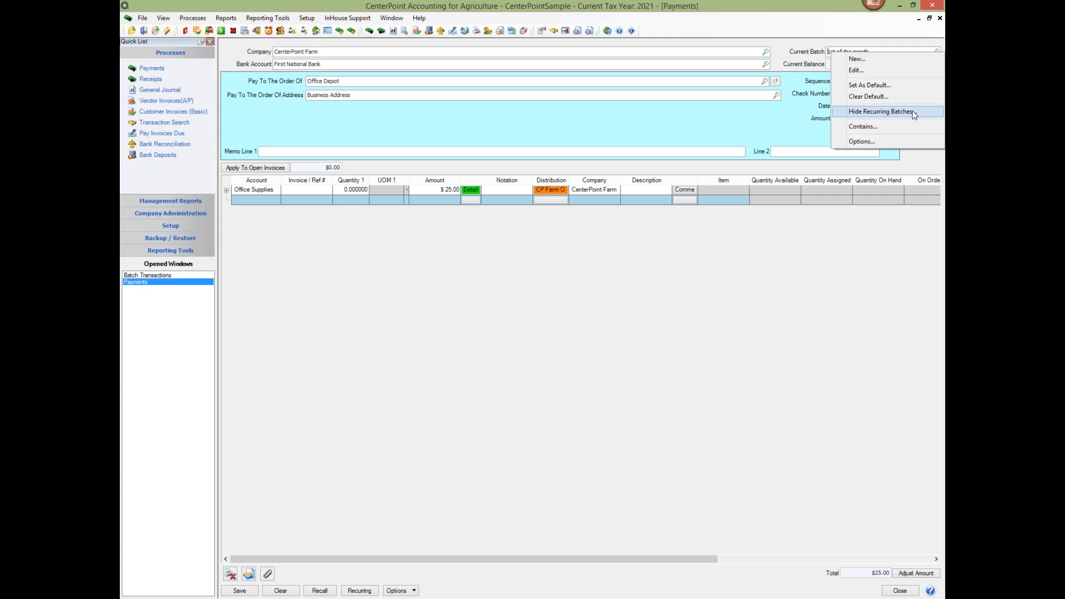
pyautogui.click(914, 113)
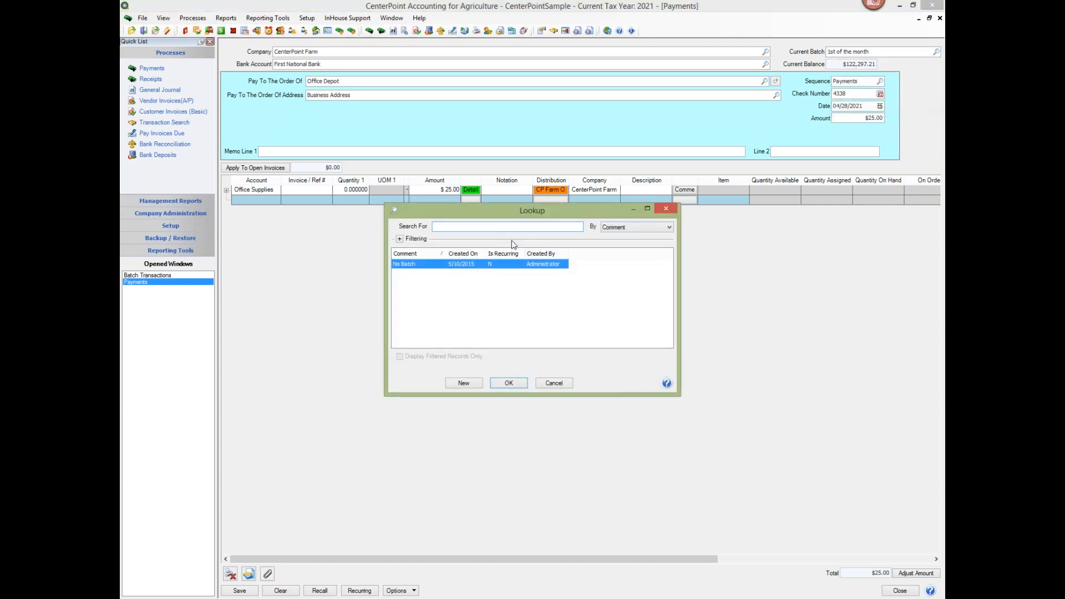
pyautogui.click(663, 210)
# - Display recurring batches again in the current batch lookup and check the list
pyautogui.rightClick(915, 52)
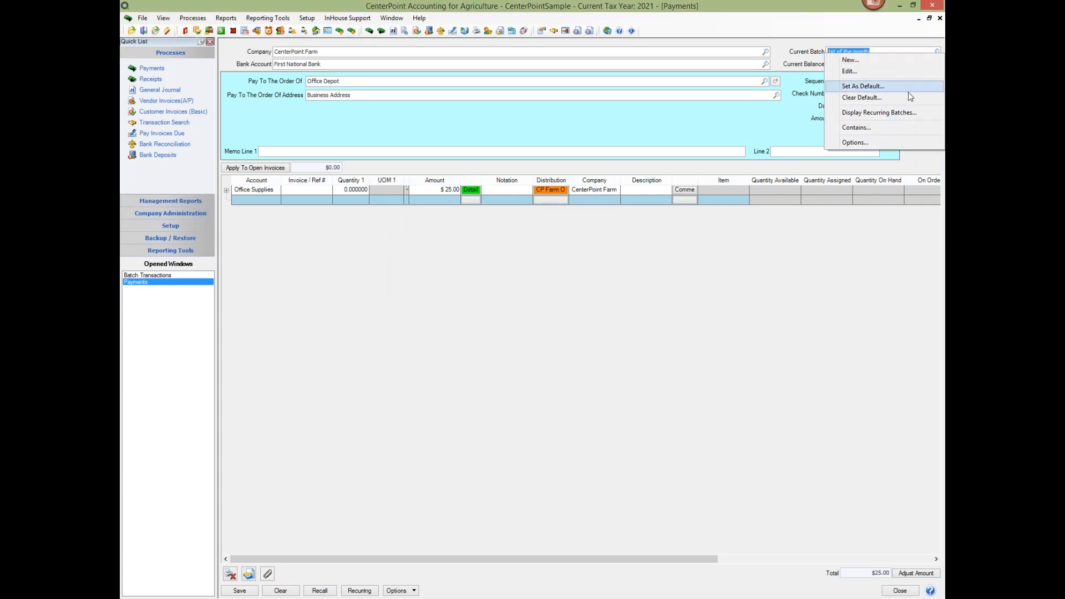
pyautogui.click(907, 113)
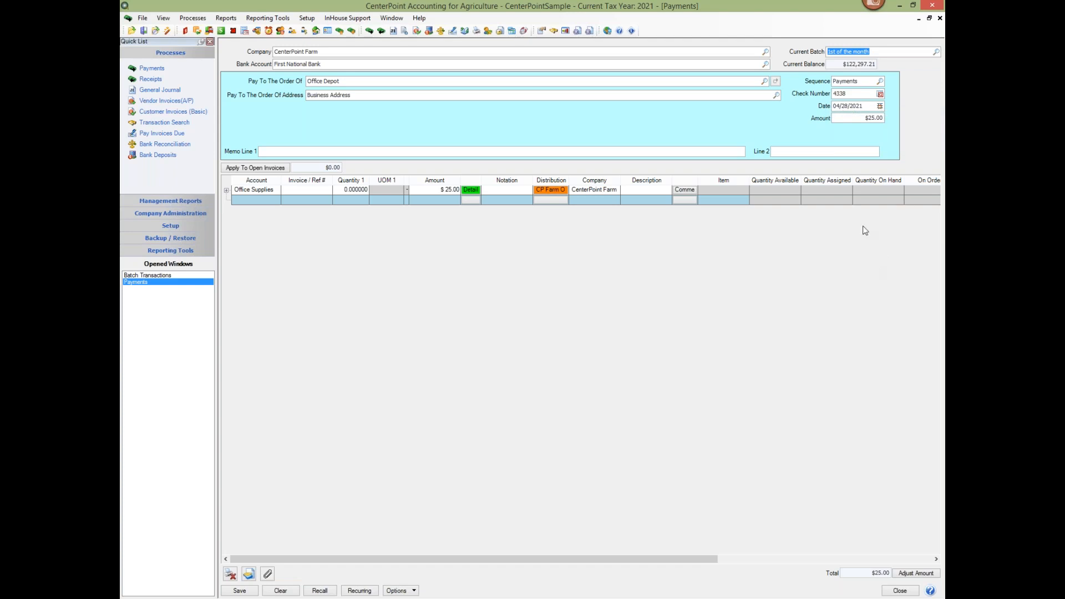
pyautogui.click(937, 53)
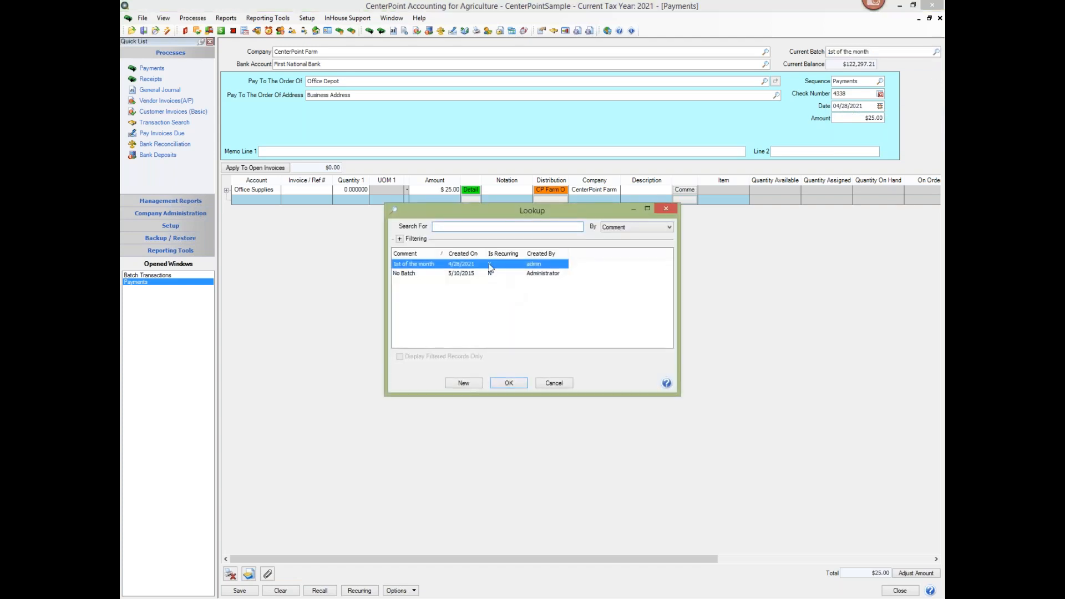
pyautogui.click(667, 209)
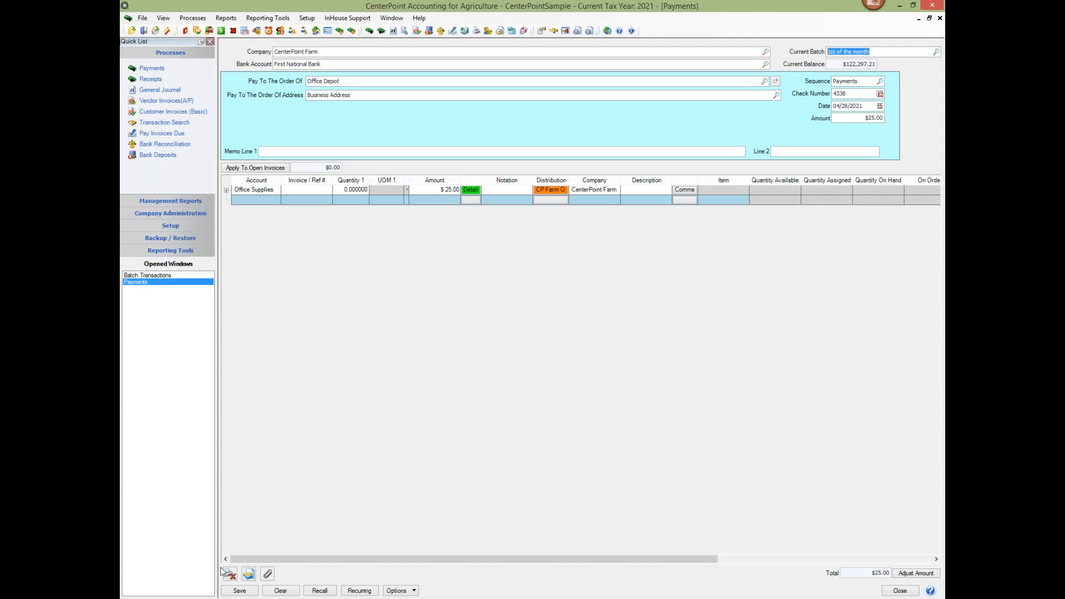
# - Review the print settings of the Office Depot check without changing them and save the payment
pyautogui.click(230, 574)
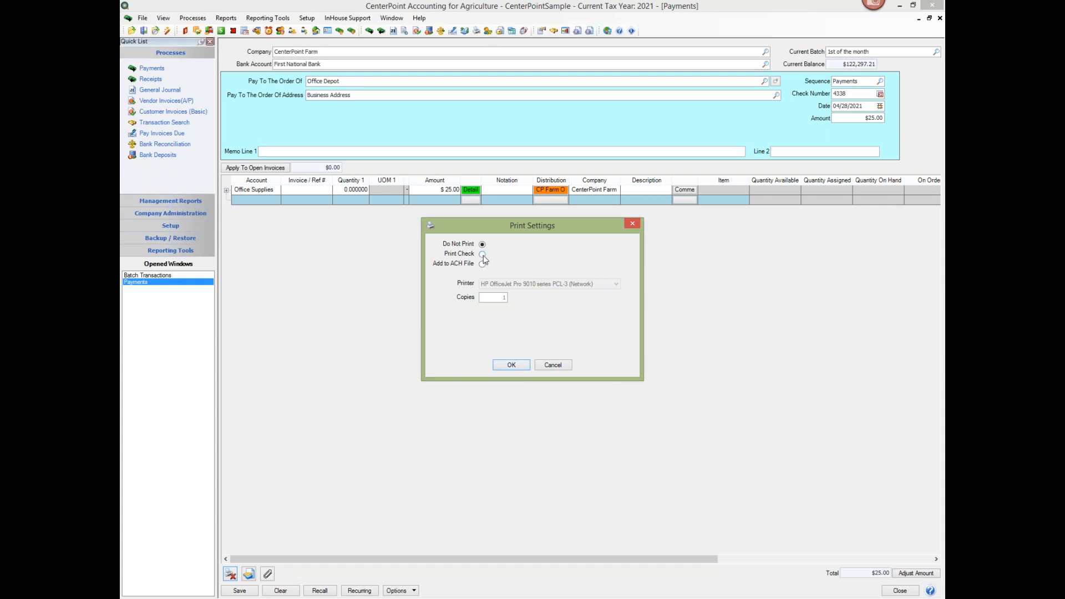
pyautogui.click(633, 224)
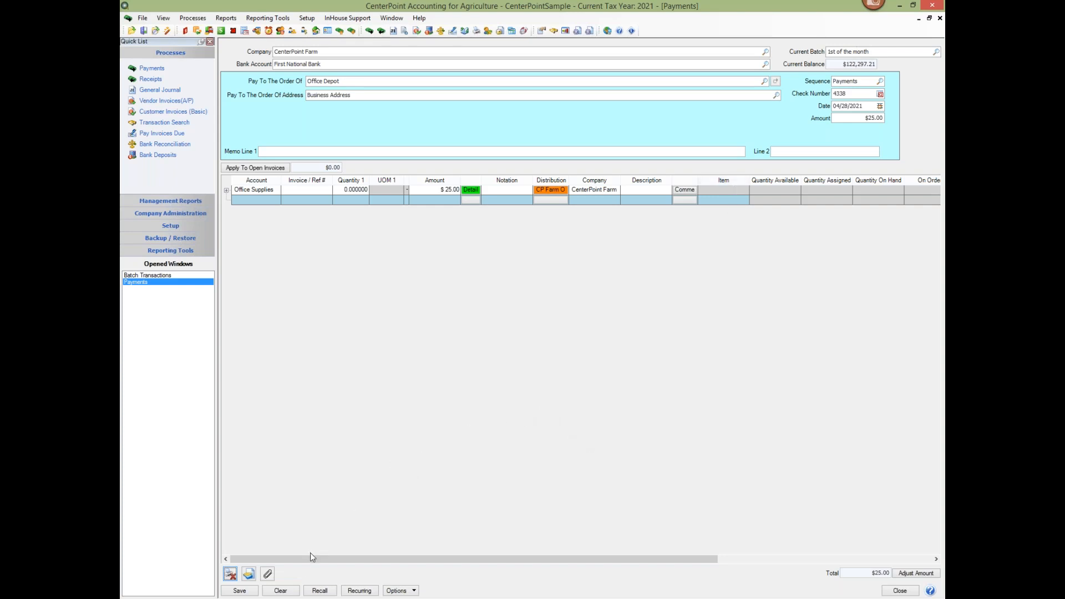
pyautogui.click(250, 591)
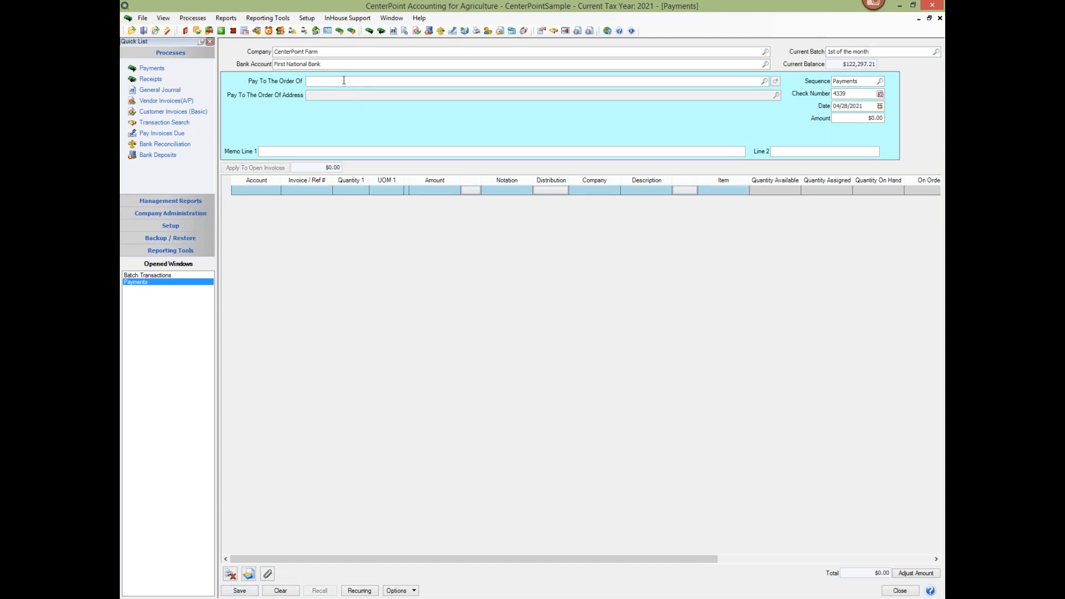
# - Enter and save a $125.36 payment to Midwest Publishing, charged to the General & Admin account
pyautogui.write('mid')
pyautogui.press('Tab')
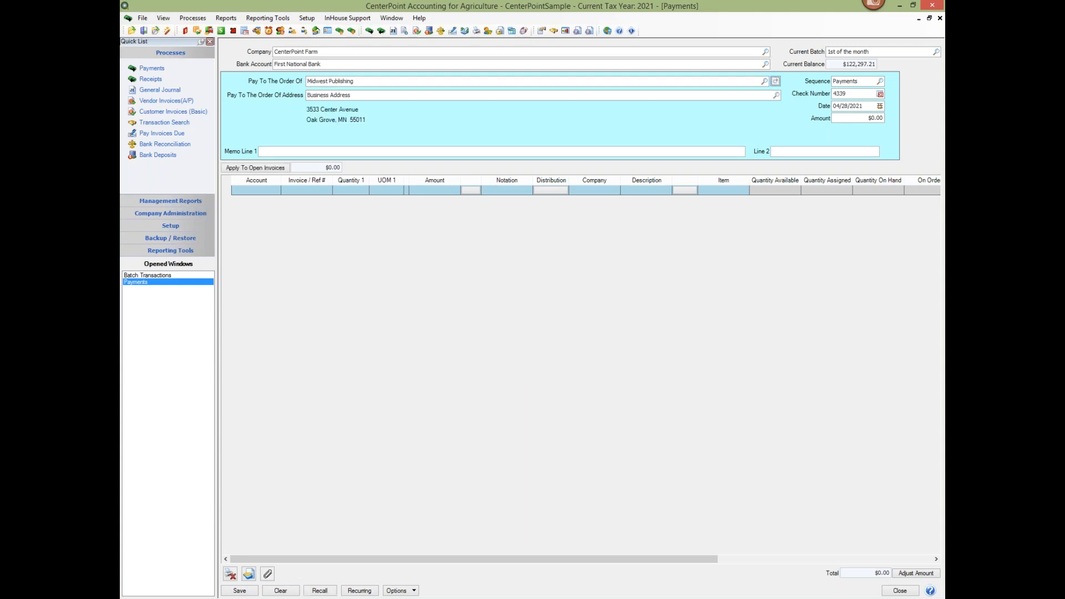
pyautogui.click(877, 118)
pyautogui.write('25.36')
pyautogui.click(270, 191)
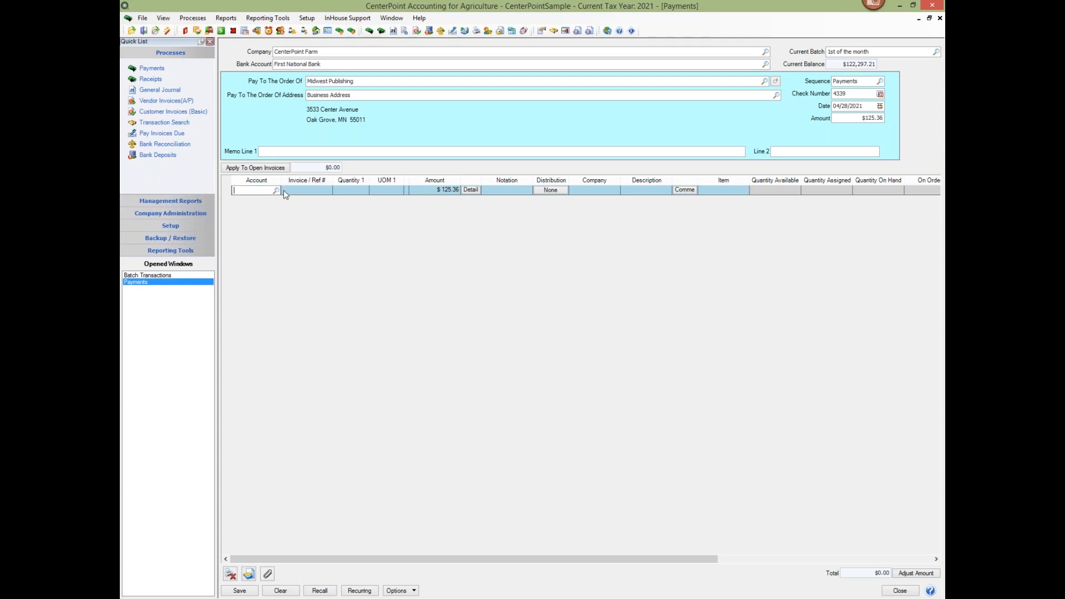
pyautogui.write('gener')
pyautogui.press('Tab')
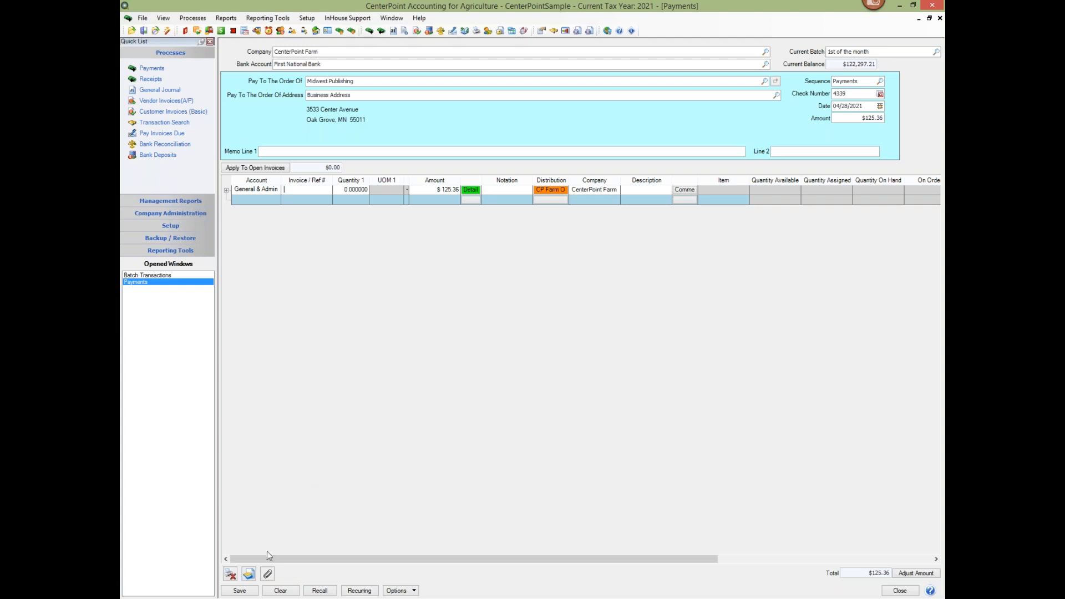
pyautogui.click(244, 590)
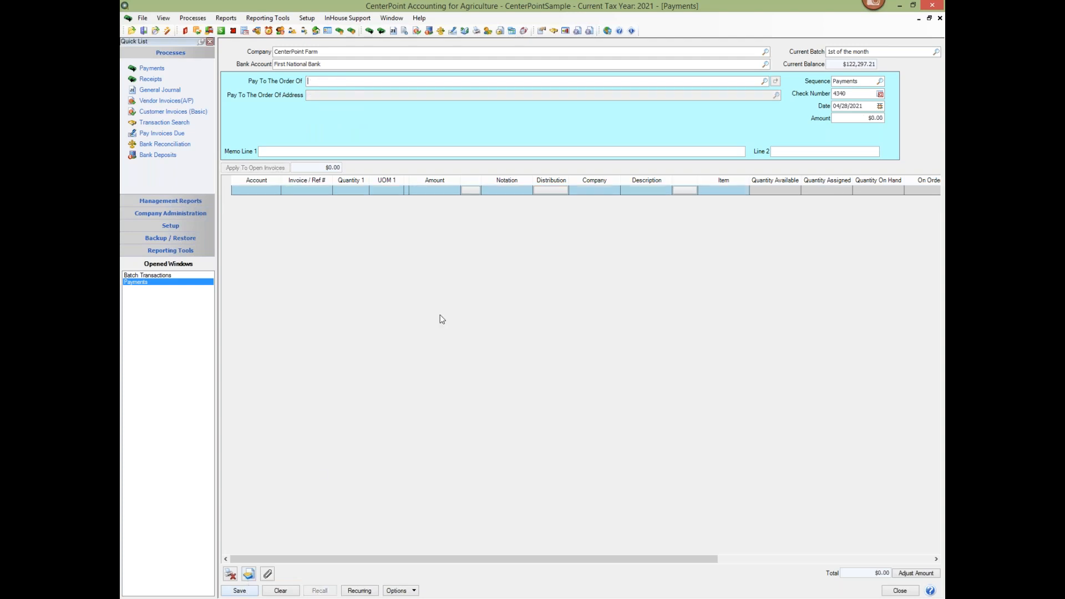
# - Enter a $55.69 payment to US Post Office, charged to the postage expense account
pyautogui.click(319, 78)
pyautogui.write('us pos')
pyautogui.press('Tab')
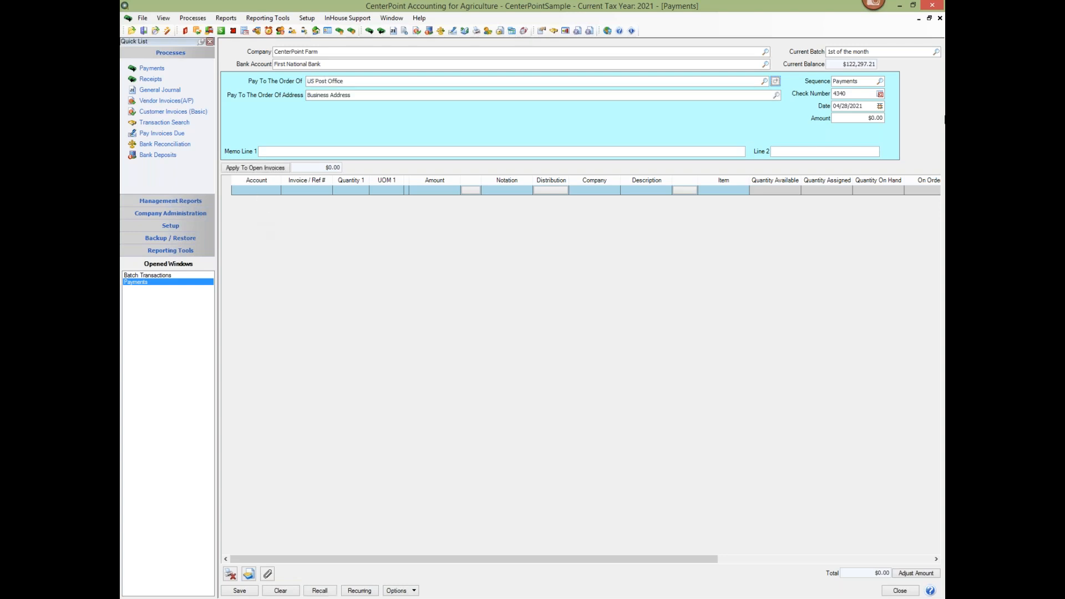
pyautogui.click(867, 118)
pyautogui.write('55.69')
pyautogui.press('Tab')
pyautogui.click(259, 189)
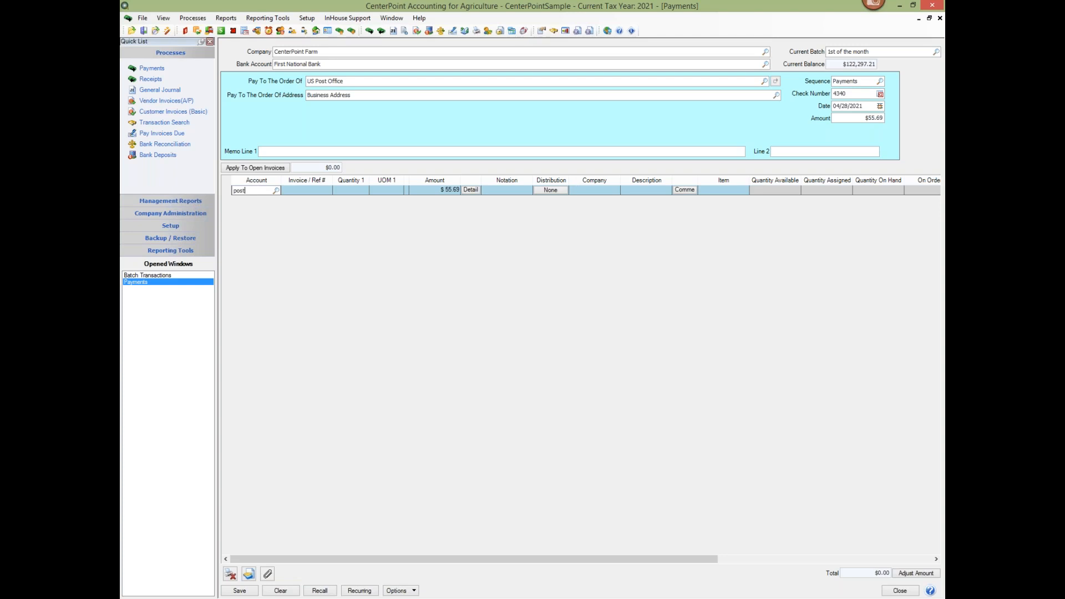
pyautogui.press('Tab')
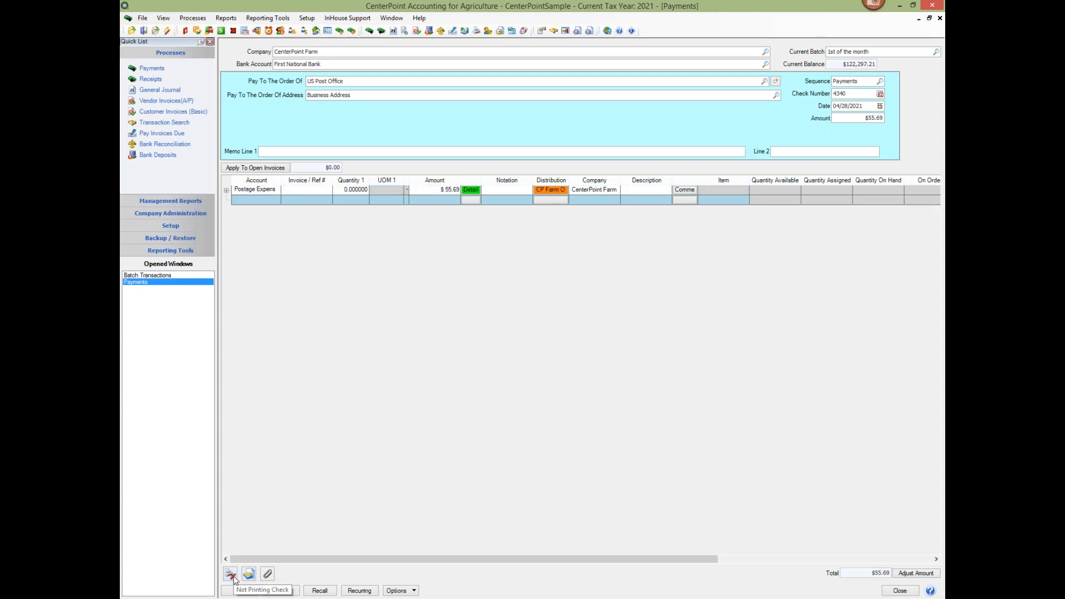
# - Set the US Post Office payment to print a check, with one copy, and save it
pyautogui.click(231, 576)
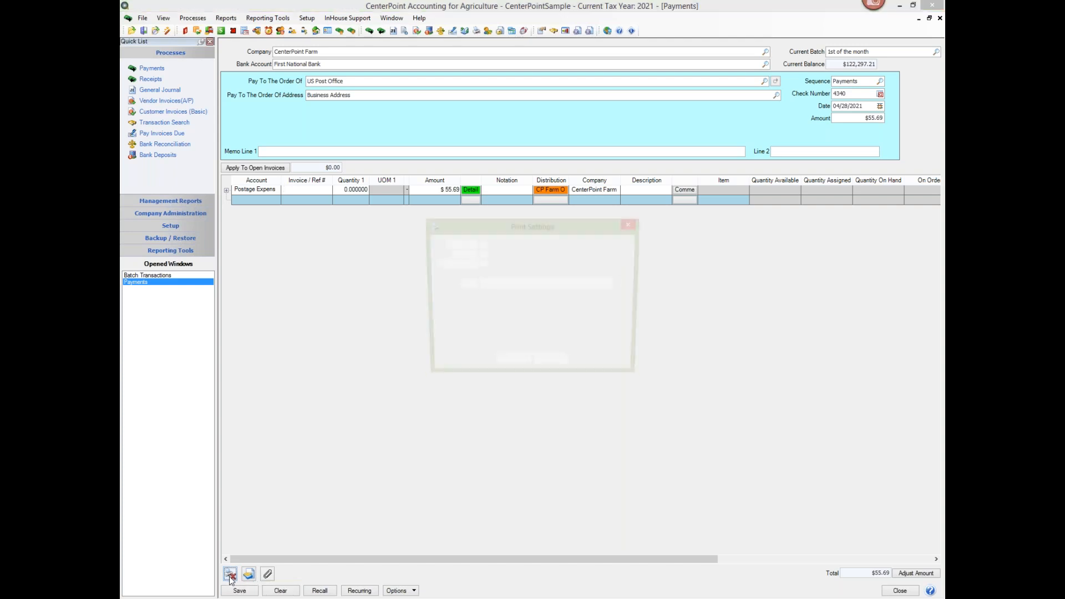
pyautogui.click(482, 254)
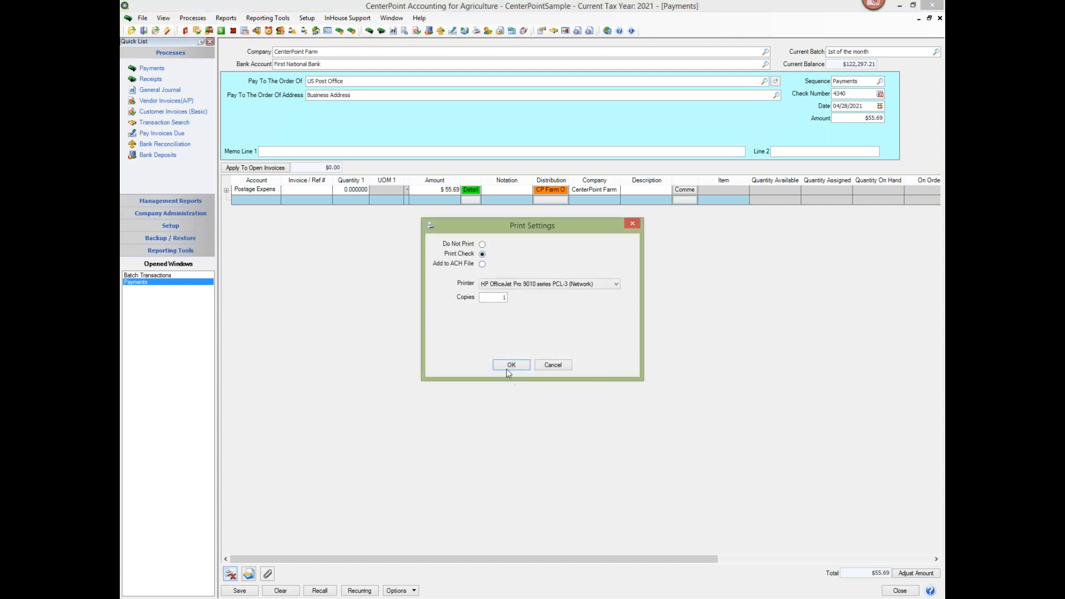
pyautogui.click(509, 366)
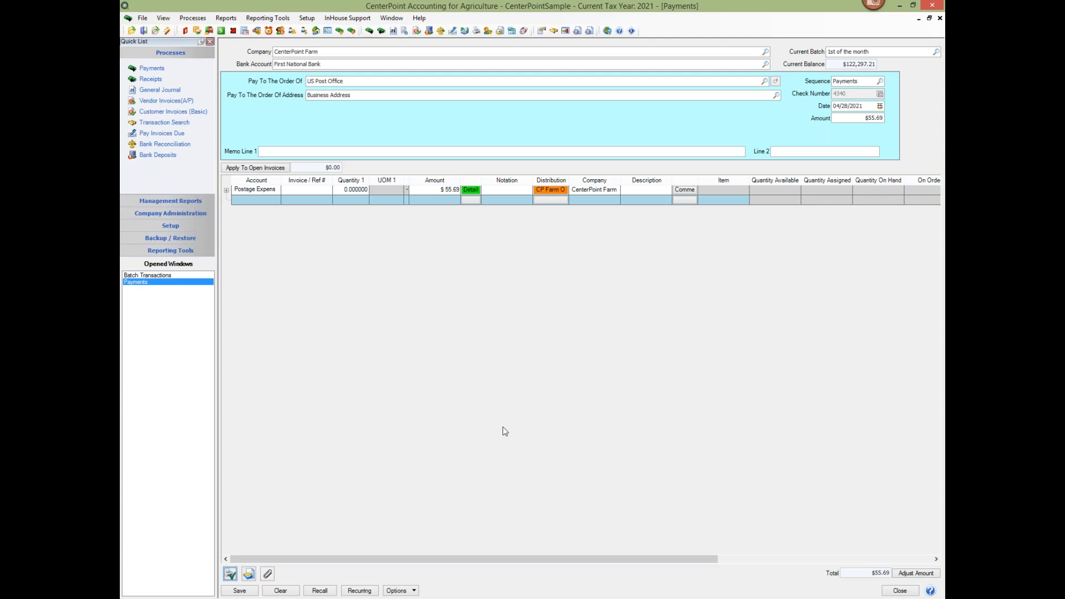
pyautogui.click(239, 591)
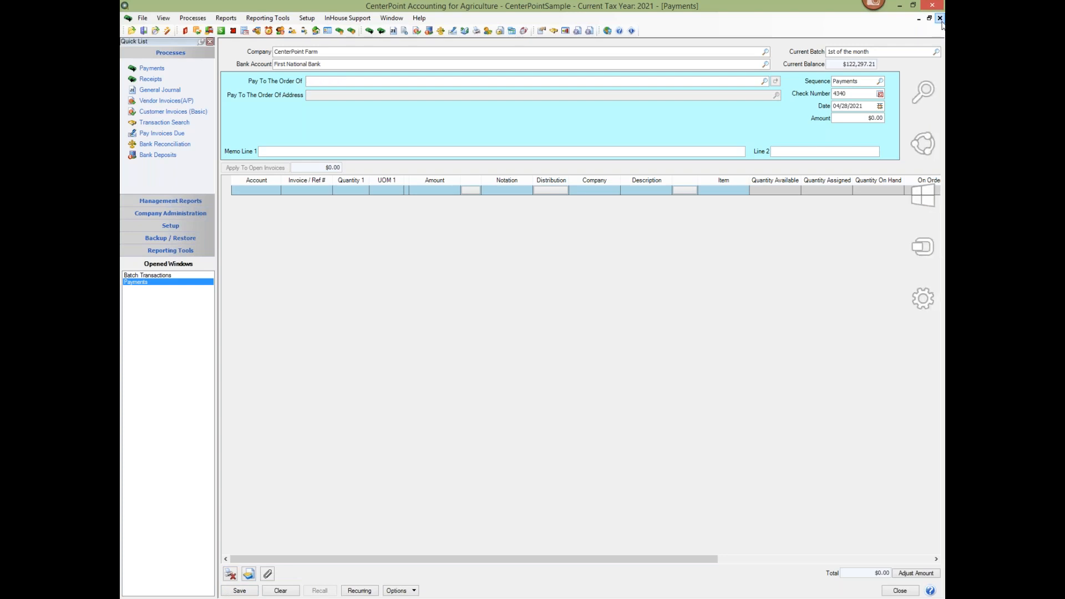
# - Close the Payments and Batch Transactions windows and reopen Batch Transactions
pyautogui.click(940, 18)
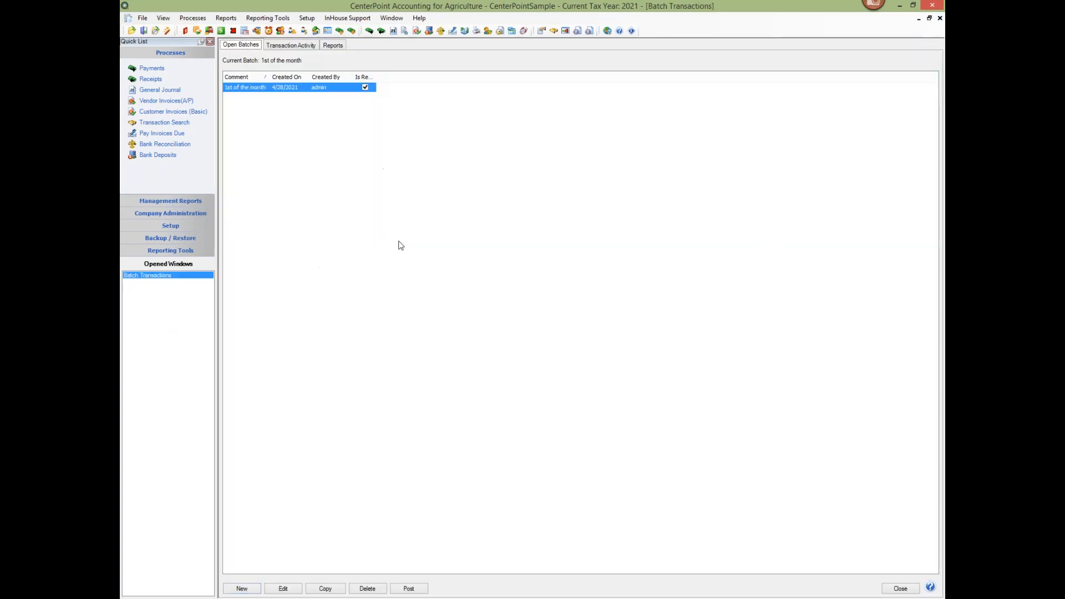
pyautogui.click(940, 19)
pyautogui.click(182, 18)
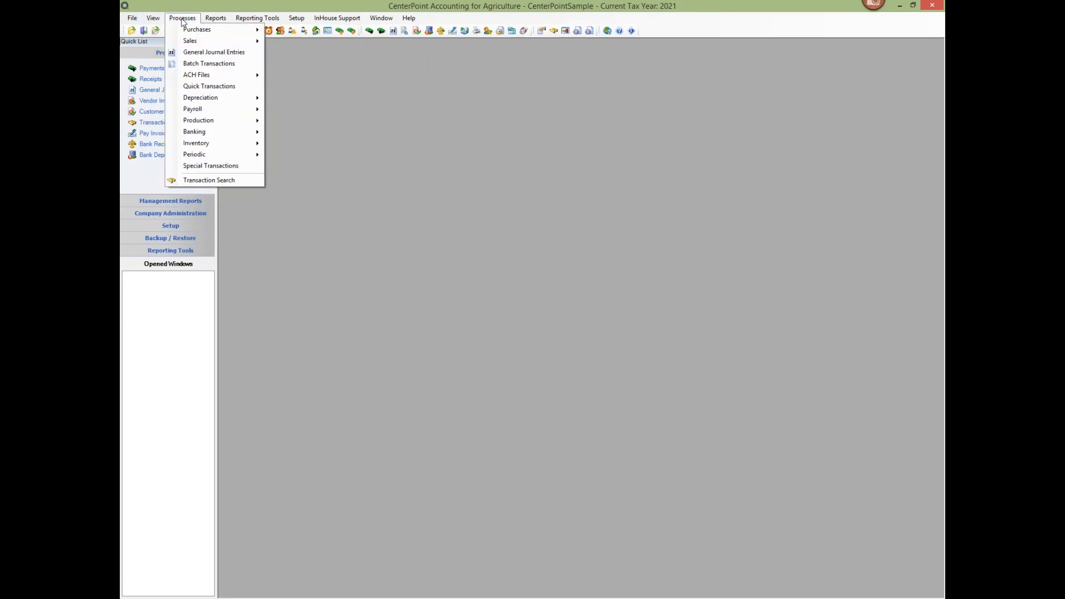
pyautogui.click(192, 62)
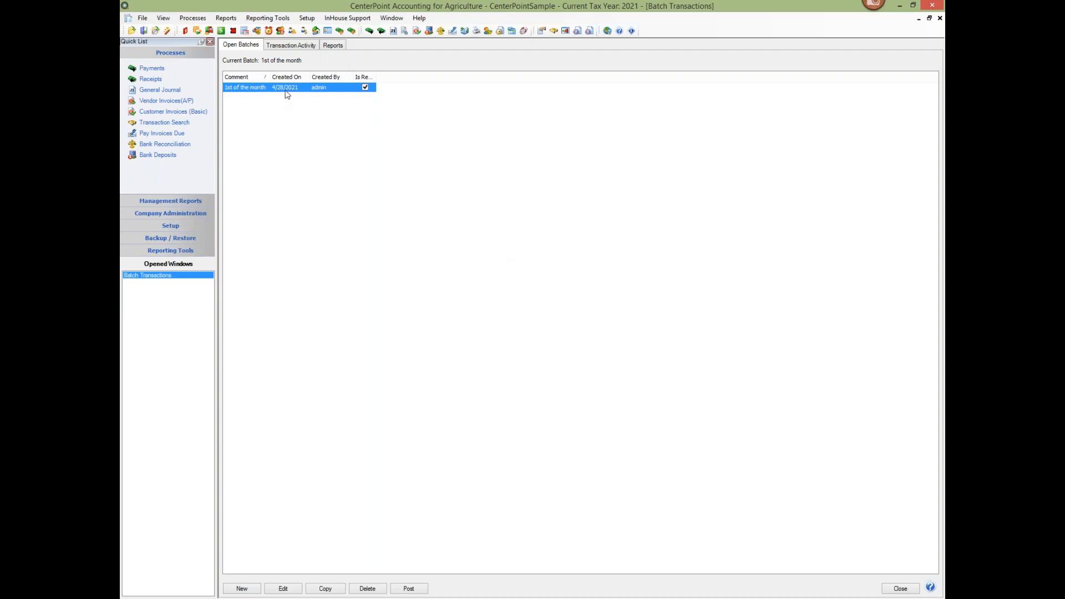
# - Edit the recurring batch's comment to read "1st month" and save the change
pyautogui.click(284, 588)
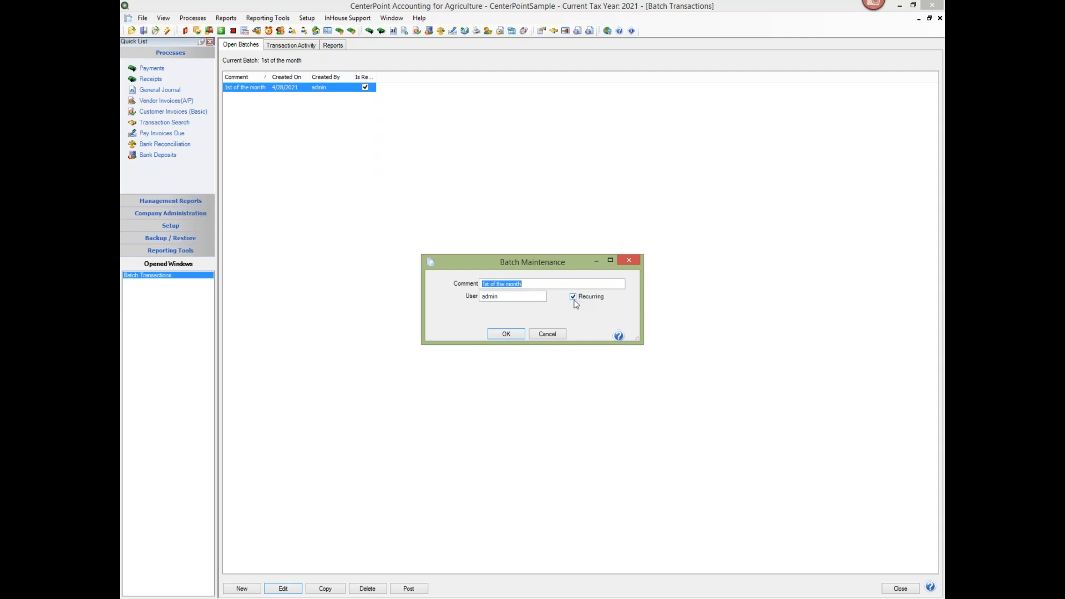
pyautogui.click(545, 285)
pyautogui.moveTo(545, 284); pyautogui.dragTo(446, 283)
pyautogui.moveTo(547, 285); pyautogui.dragTo(491, 284)
pyautogui.write('mo')
pyautogui.click(511, 335)
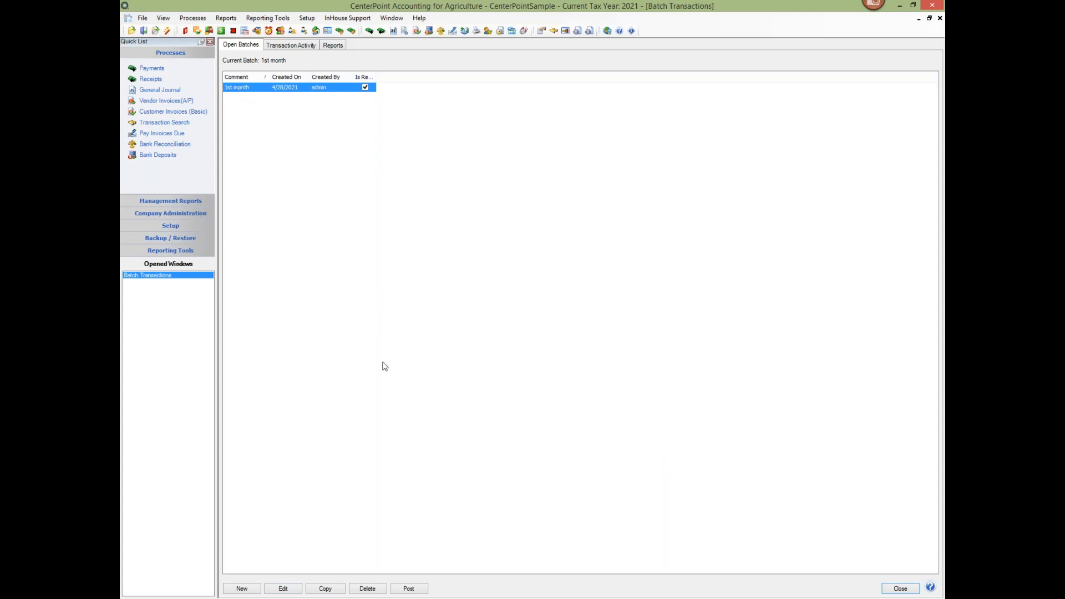
# - Copy the 1st month batch as a recurring batch with the comment Monthly, and enter a person's first name as its user
pyautogui.click(332, 590)
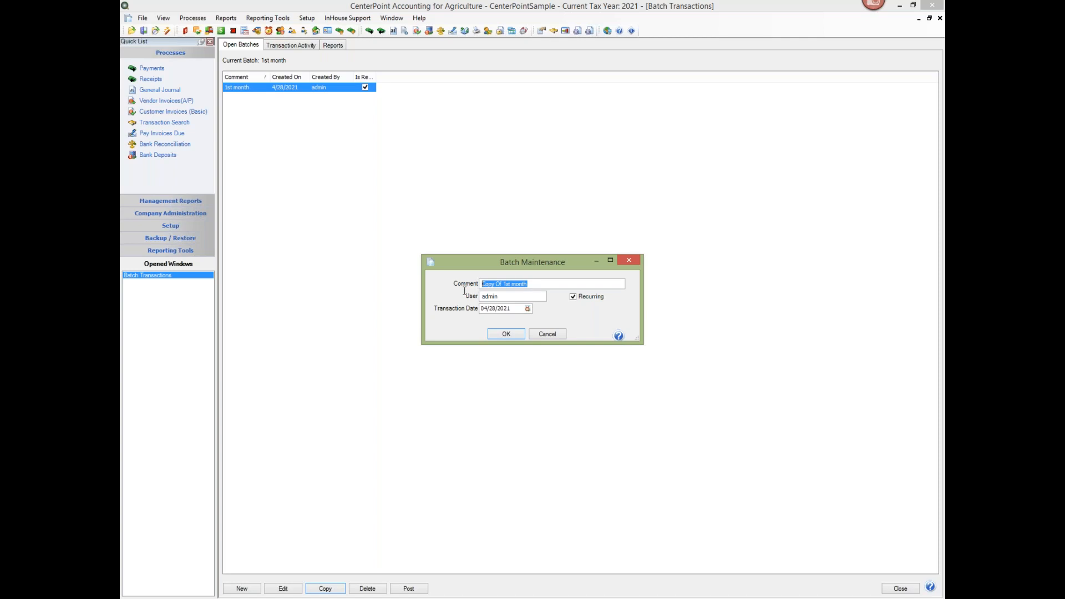
pyautogui.write('Monthly')
pyautogui.click(519, 308)
pyautogui.click(508, 297)
pyautogui.moveTo(480, 300); pyautogui.dragTo(457, 303)
pyautogui.write('John')
pyautogui.click(506, 334)
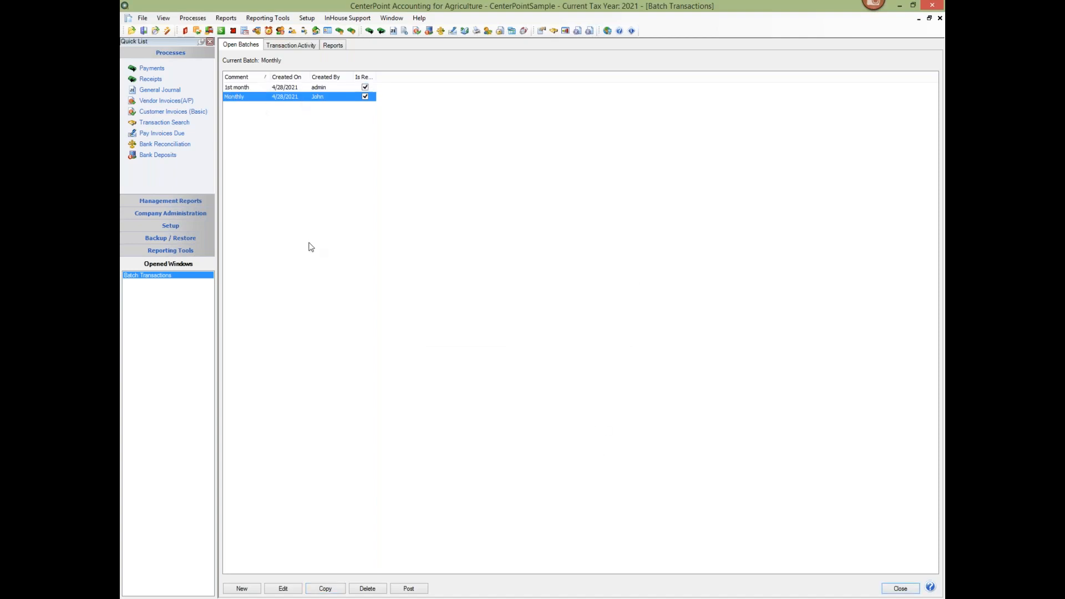
# - Open the transaction activity of the 1st month batch and widen the Name column to fit the full payee names
pyautogui.click(298, 88)
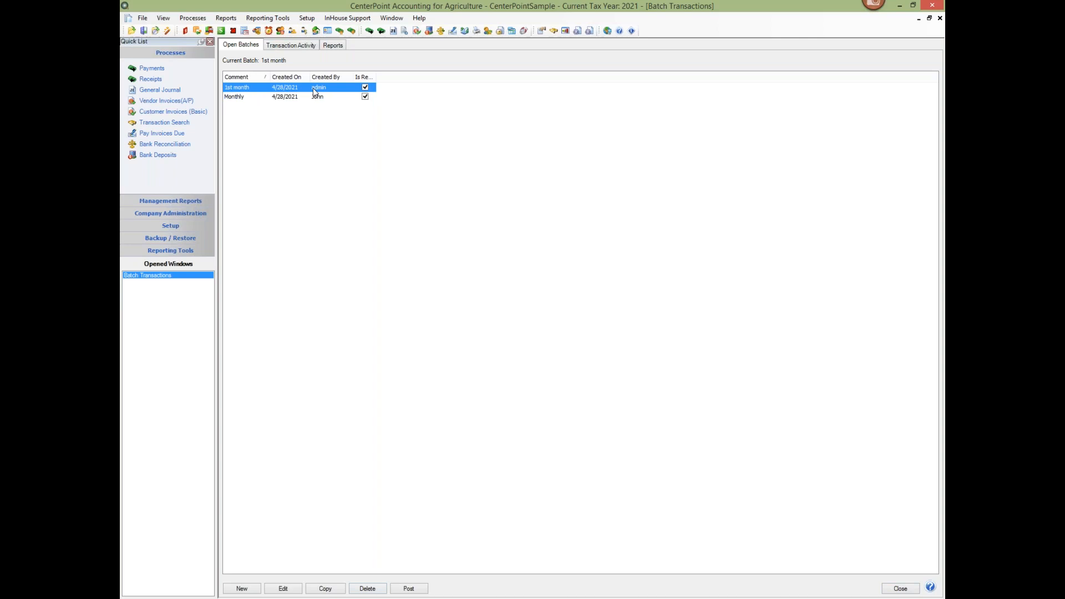
pyautogui.click(296, 48)
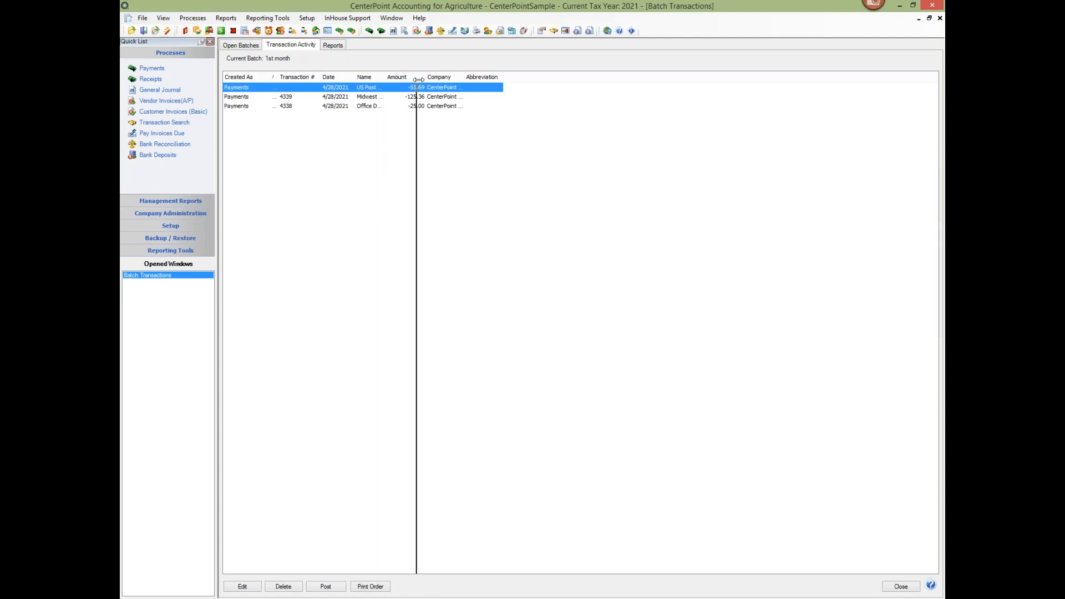
pyautogui.moveTo(384, 77); pyautogui.dragTo(434, 77)
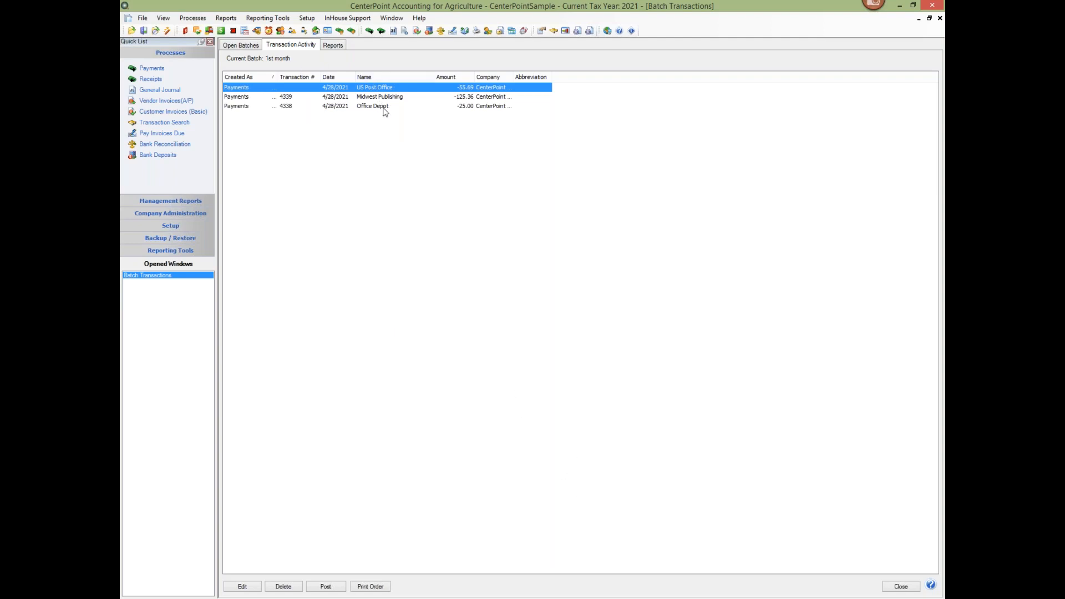
# - Change the US Post Office payment's account to the administrative expense account, save it, and reopen the payment to check the change
pyautogui.doubleClick(389, 88)
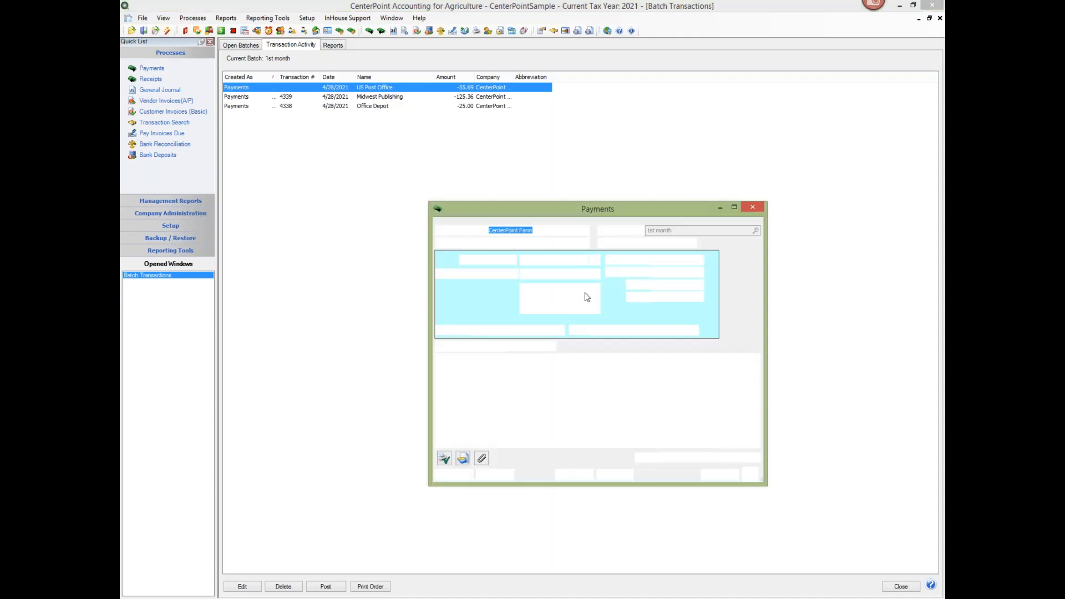
pyautogui.click(487, 377)
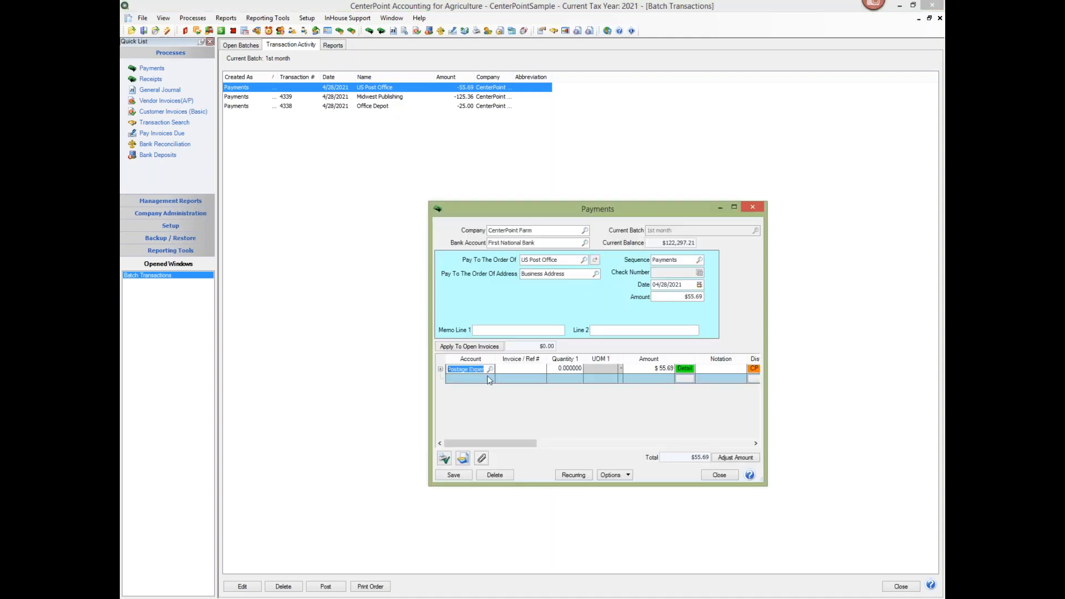
pyautogui.write('admi')
pyautogui.press('Tab')
pyautogui.click(454, 475)
pyautogui.doubleClick(391, 86)
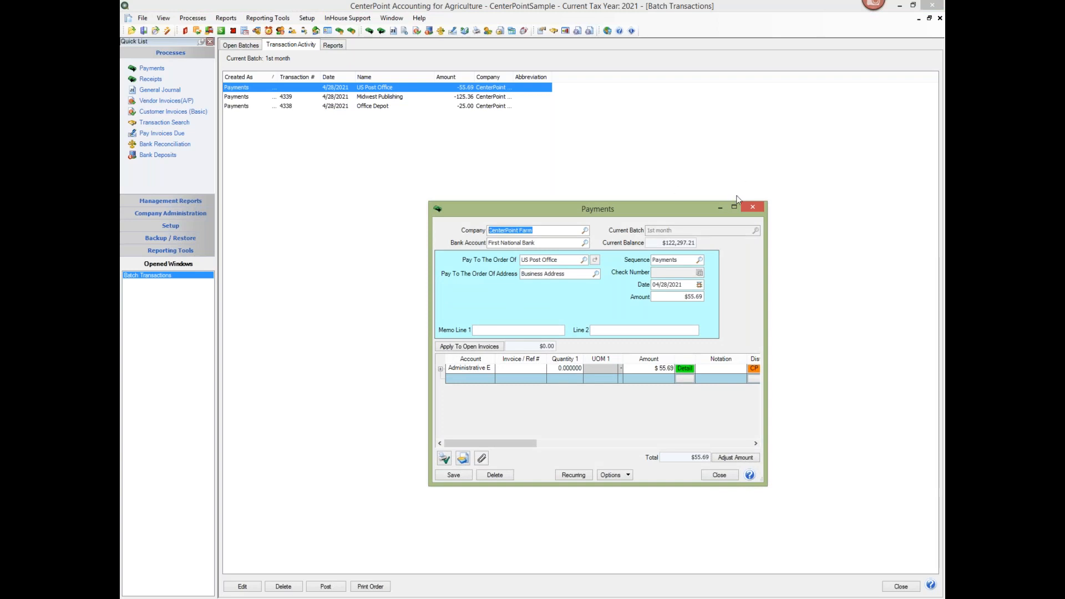
pyautogui.click(751, 207)
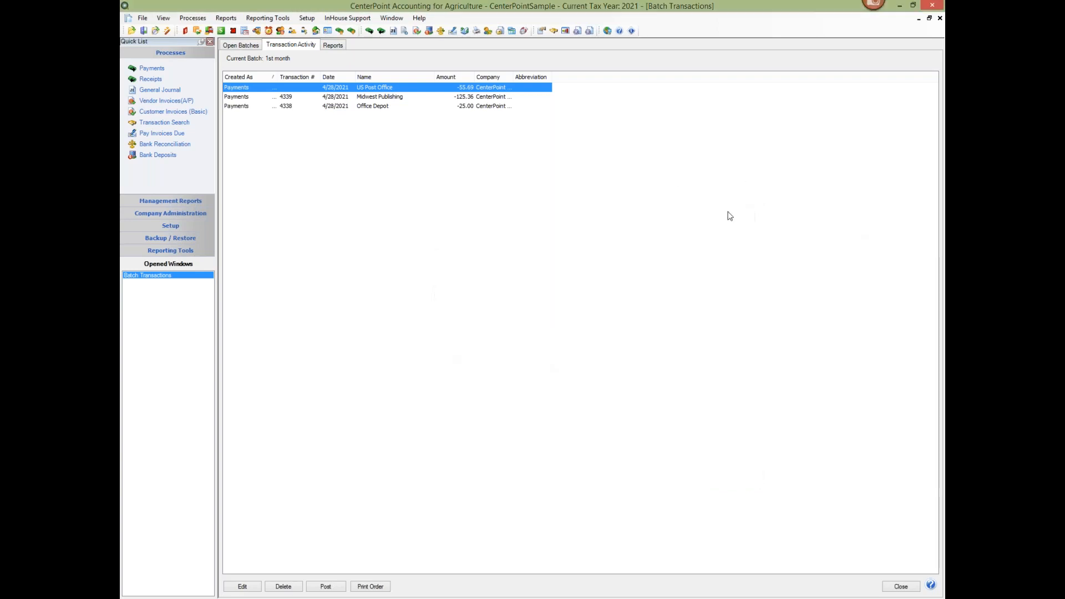
# - Change the payee of the Midwest Publishing payment to MasterCard, keep the current transaction information, and save the payment
pyautogui.click(377, 99)
pyautogui.doubleClick(377, 99)
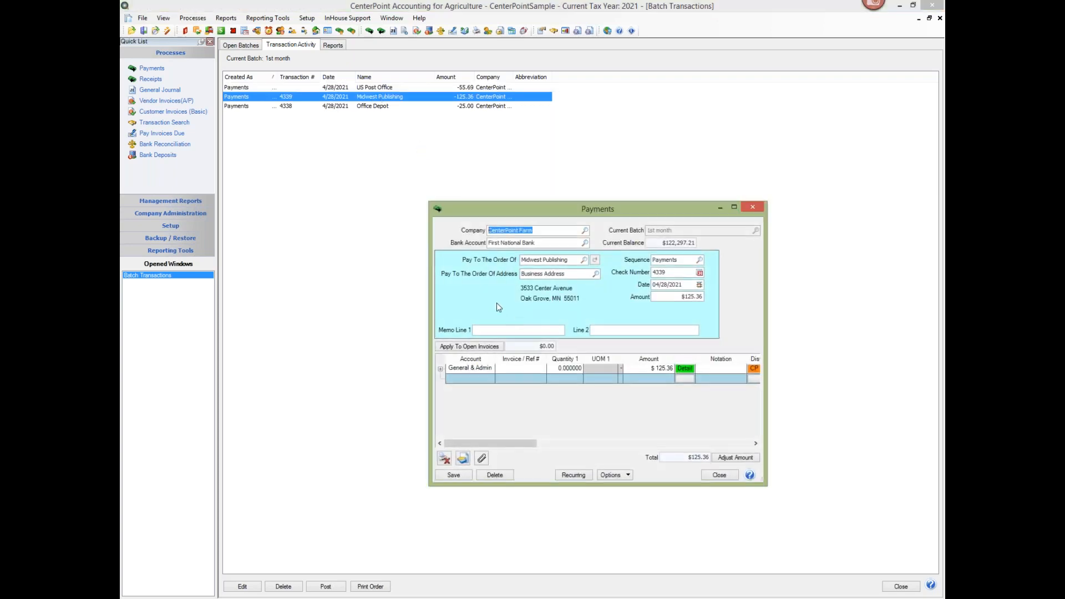
pyautogui.click(579, 261)
pyautogui.click(583, 261)
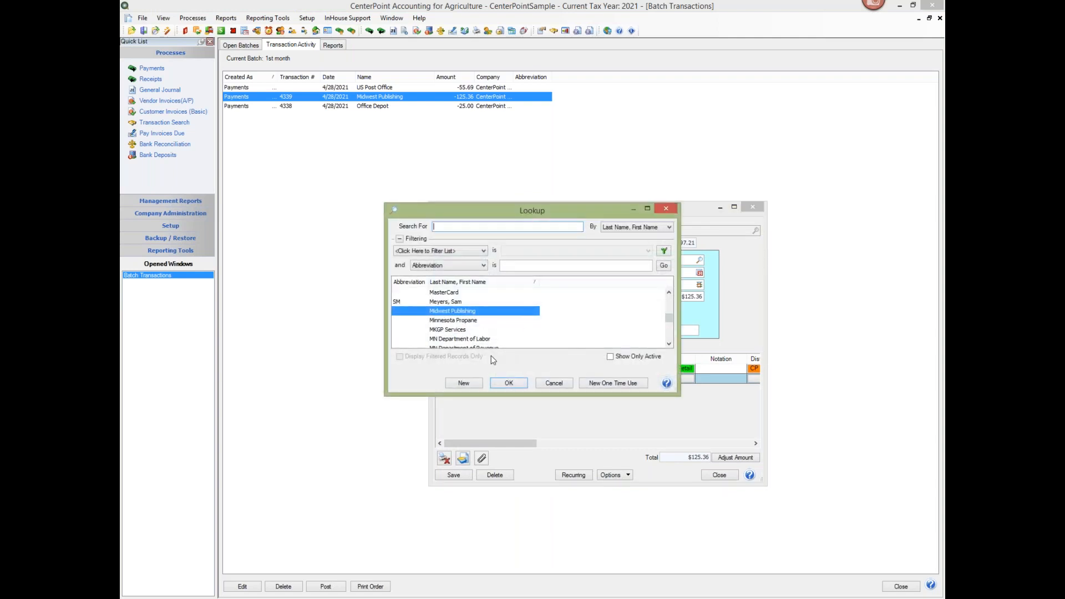
pyautogui.click(452, 292)
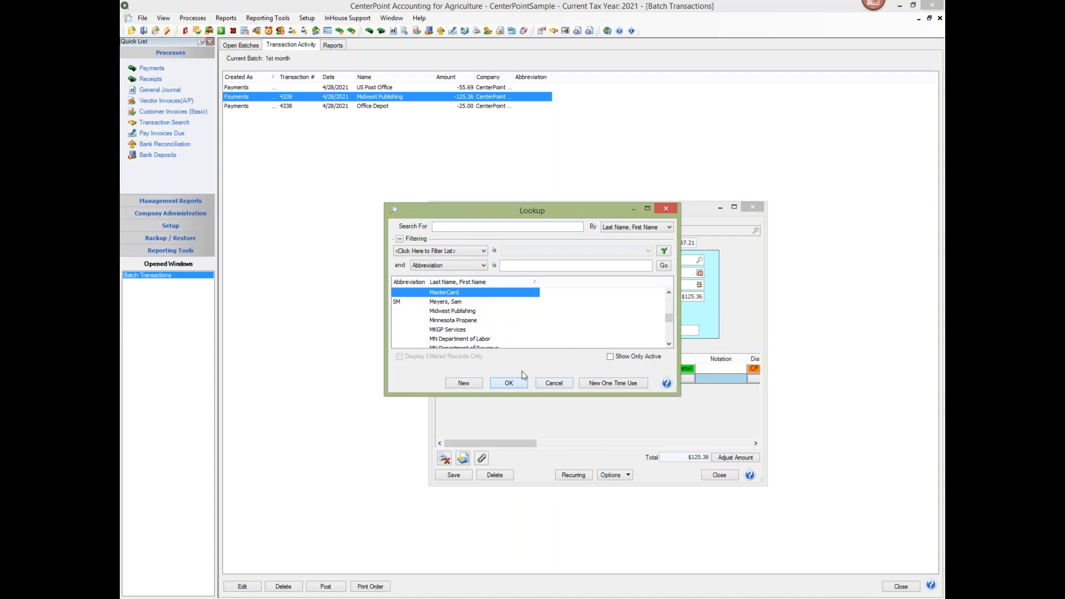
pyautogui.click(509, 383)
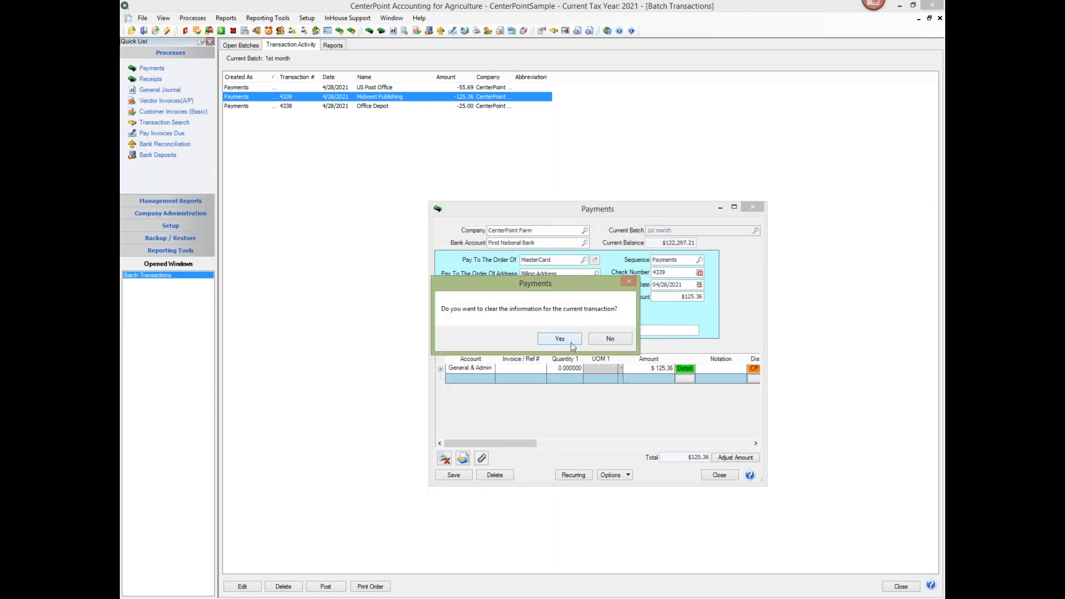
pyautogui.click(610, 339)
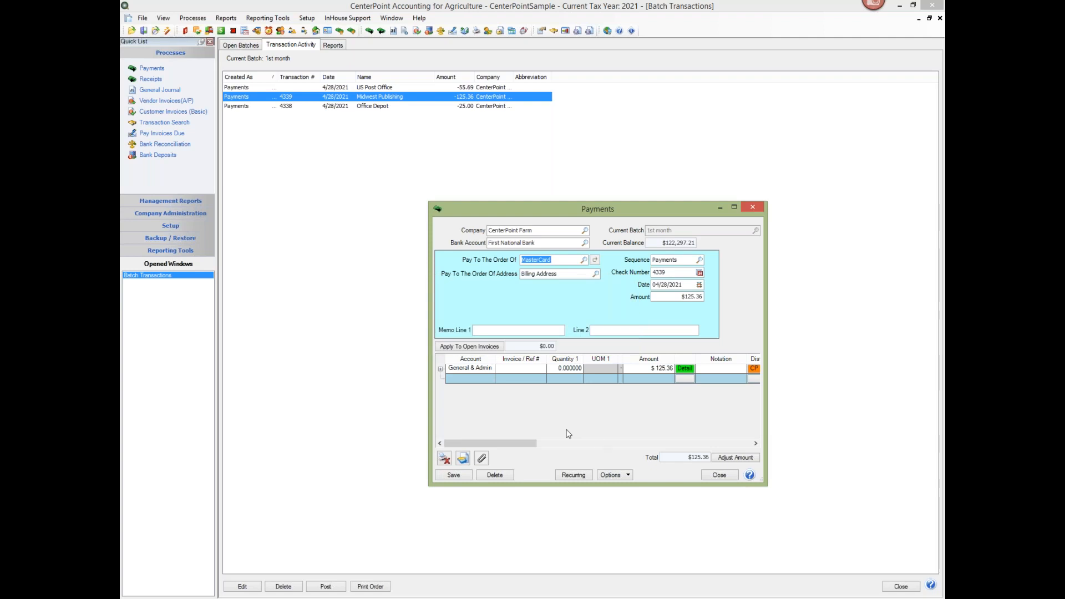
pyautogui.click(450, 476)
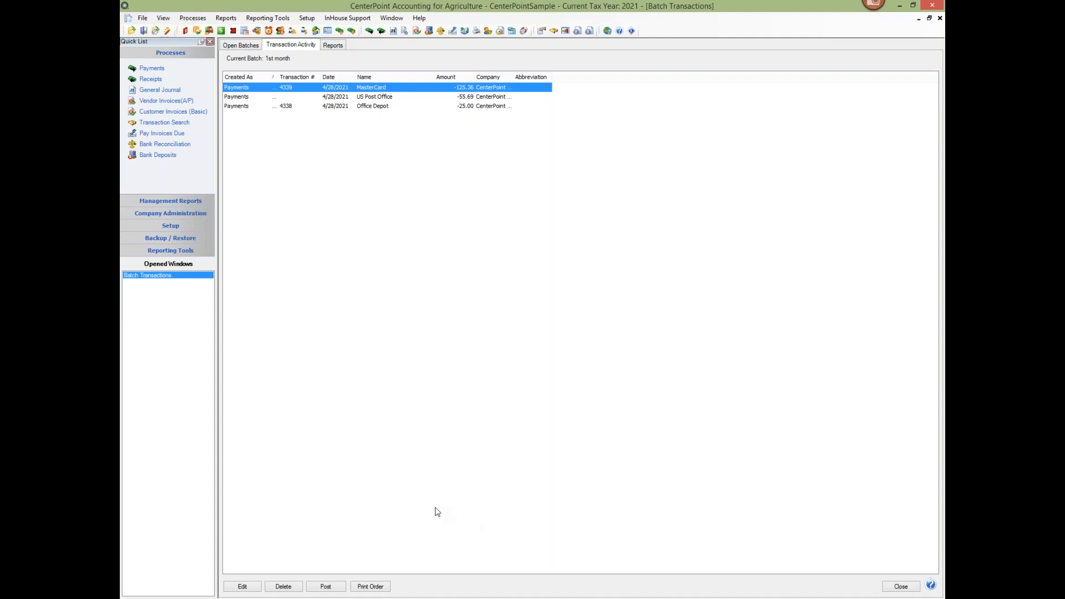
# - Post the 1st month batch with the transaction date 05/01/2021 and print its checks
pyautogui.click(327, 587)
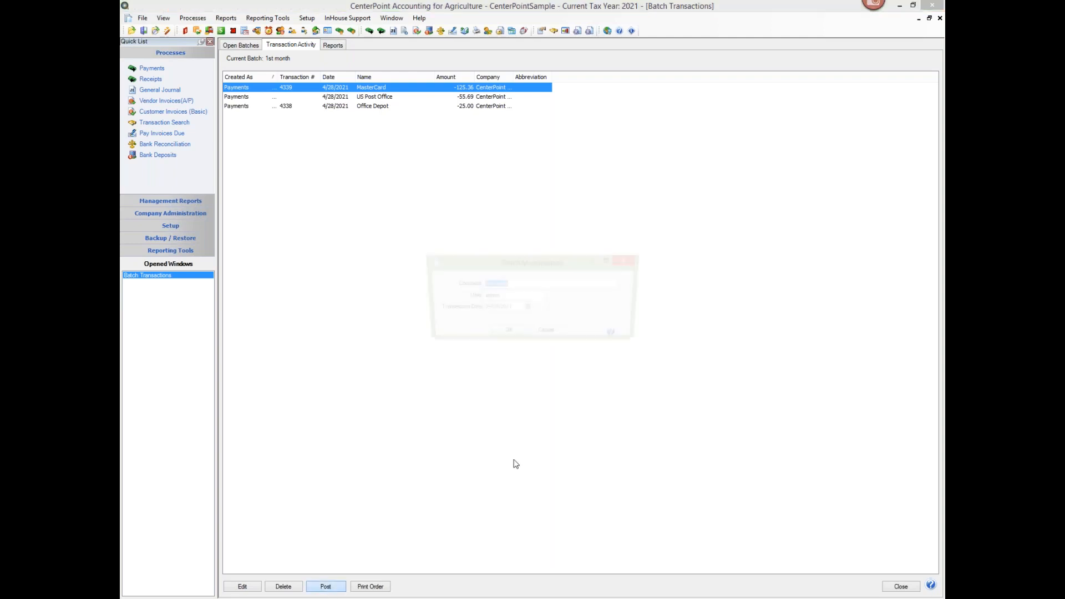
pyautogui.moveTo(513, 308); pyautogui.dragTo(454, 309)
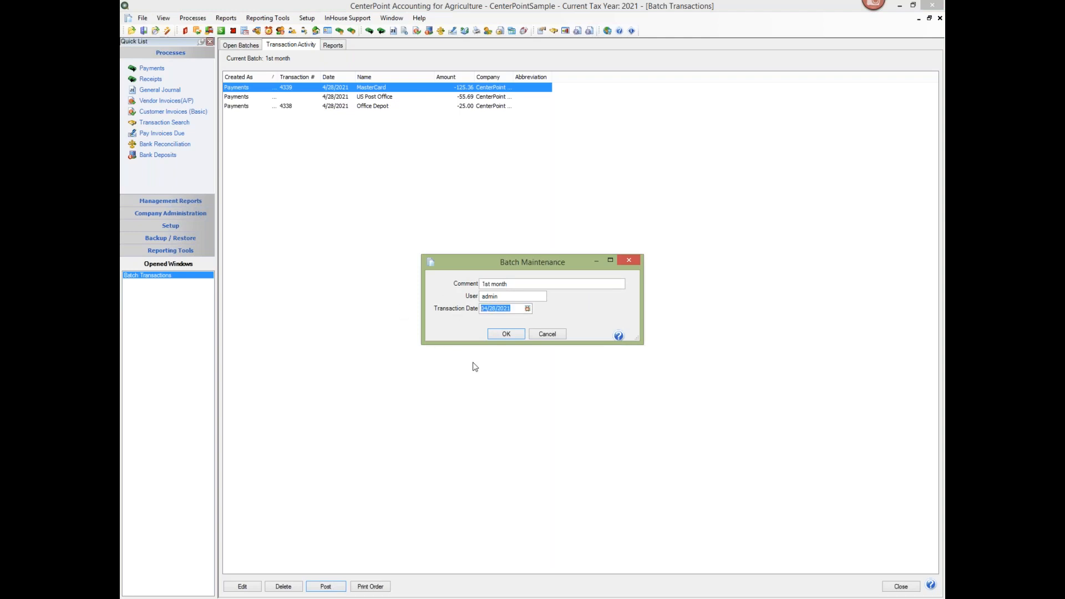
pyautogui.click(527, 308)
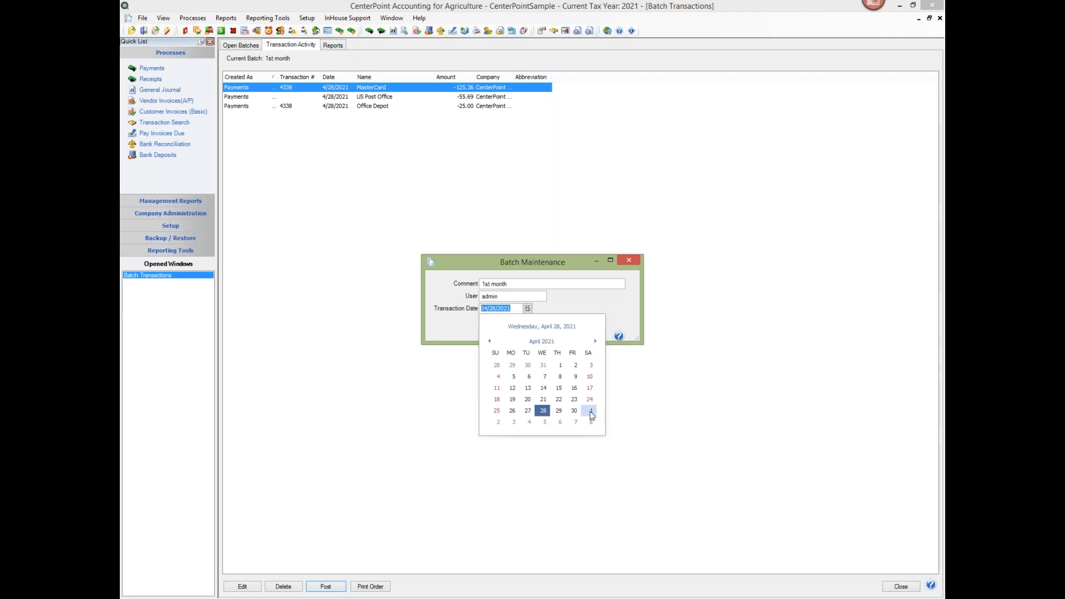
pyautogui.click(592, 411)
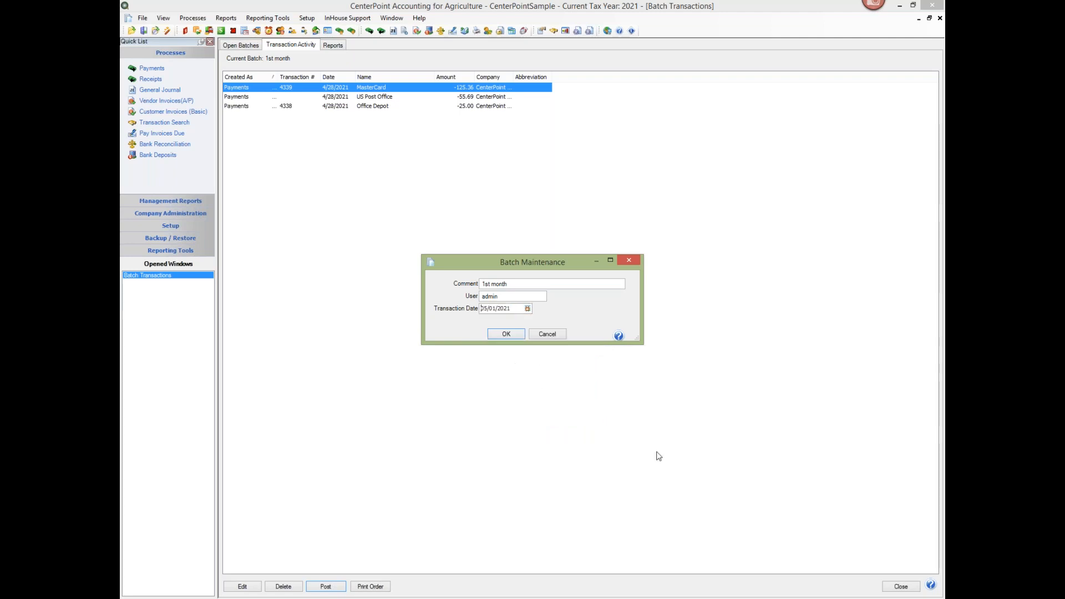
pyautogui.click(506, 334)
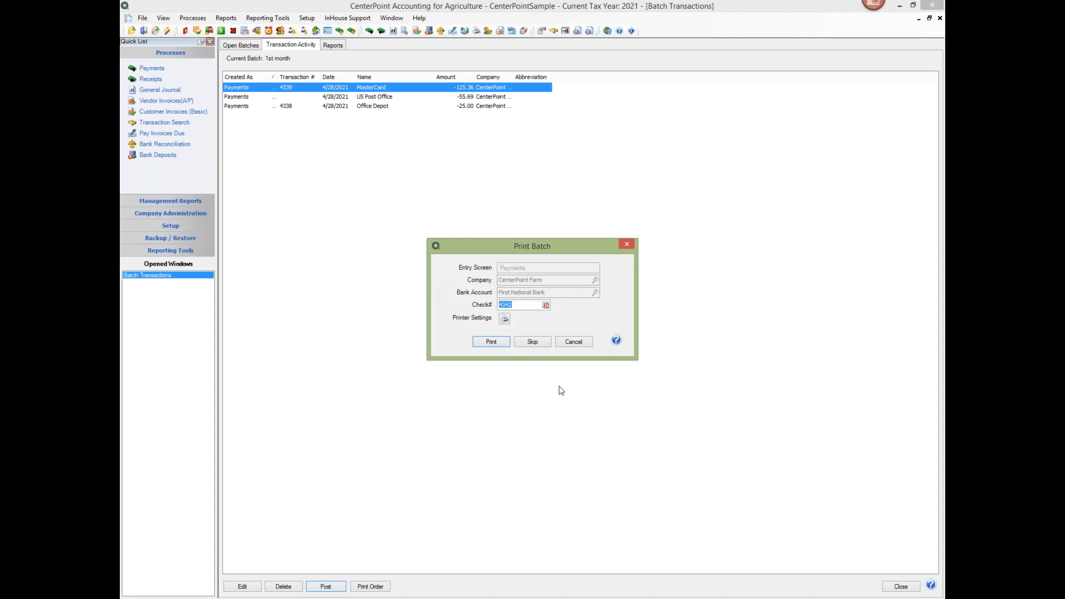
pyautogui.click(491, 342)
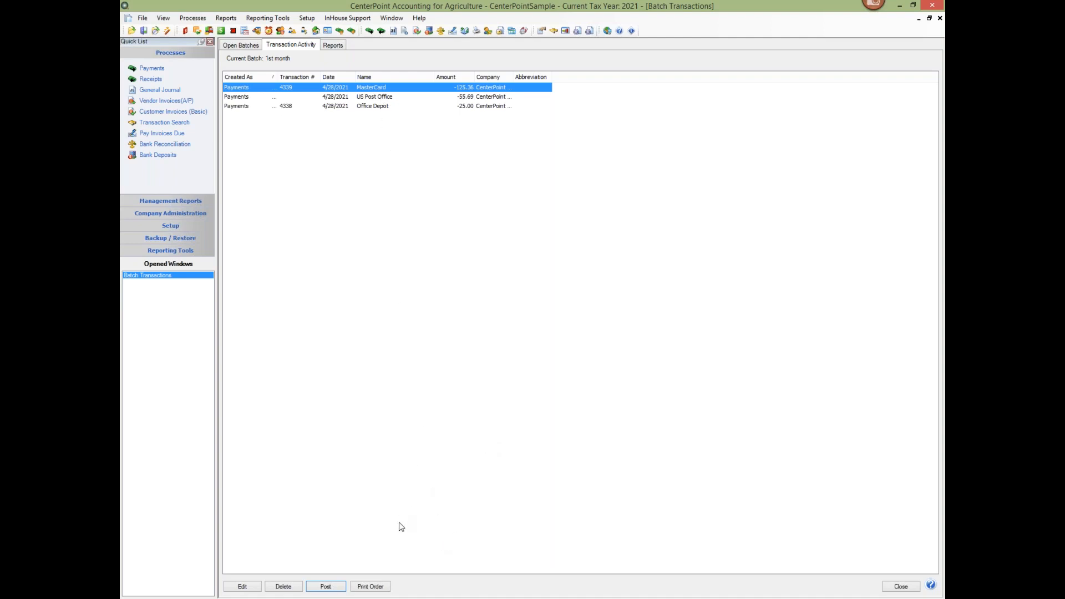
pyautogui.click(371, 586)
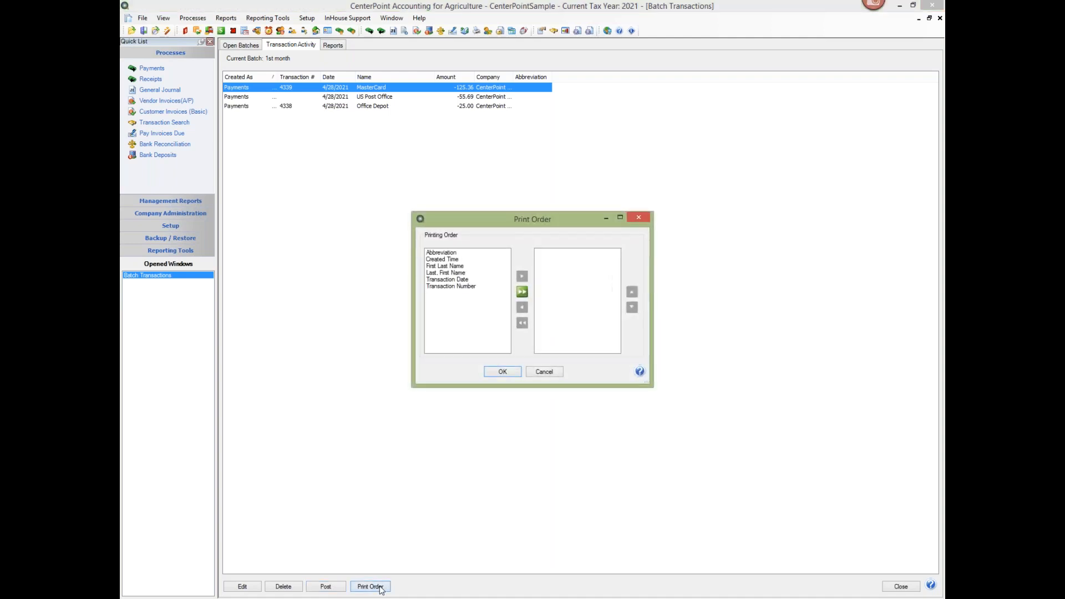
pyautogui.click(453, 254)
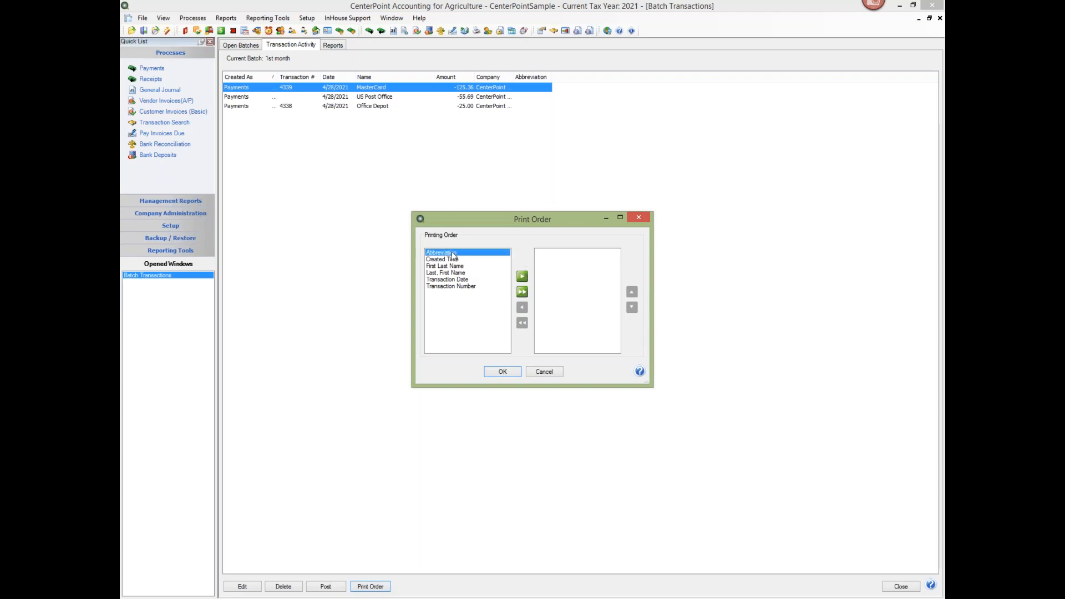
pyautogui.click(522, 277)
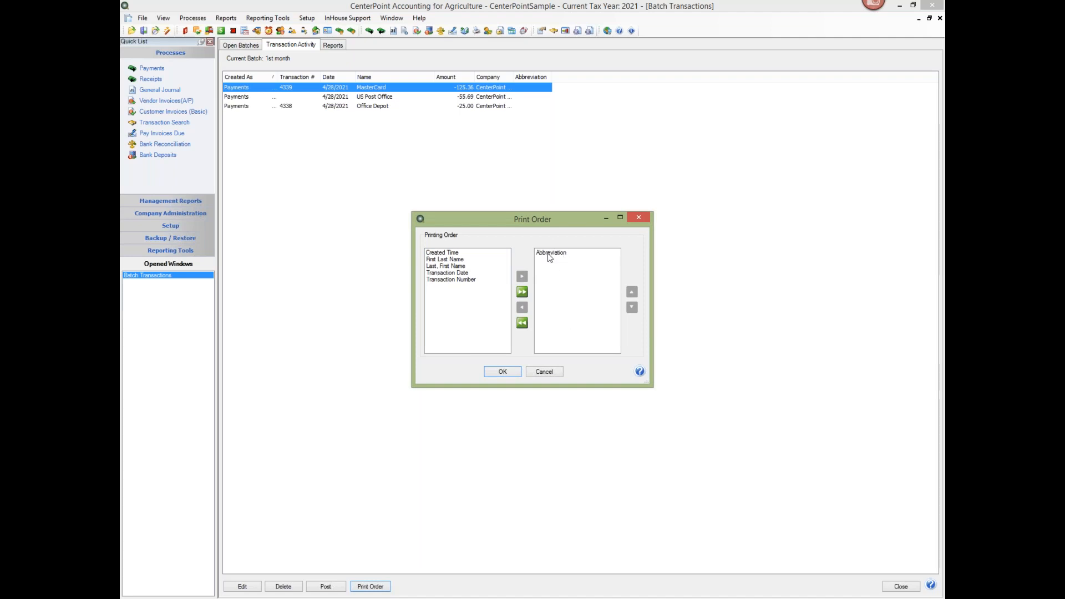
pyautogui.click(362, 112)
pyautogui.click(636, 218)
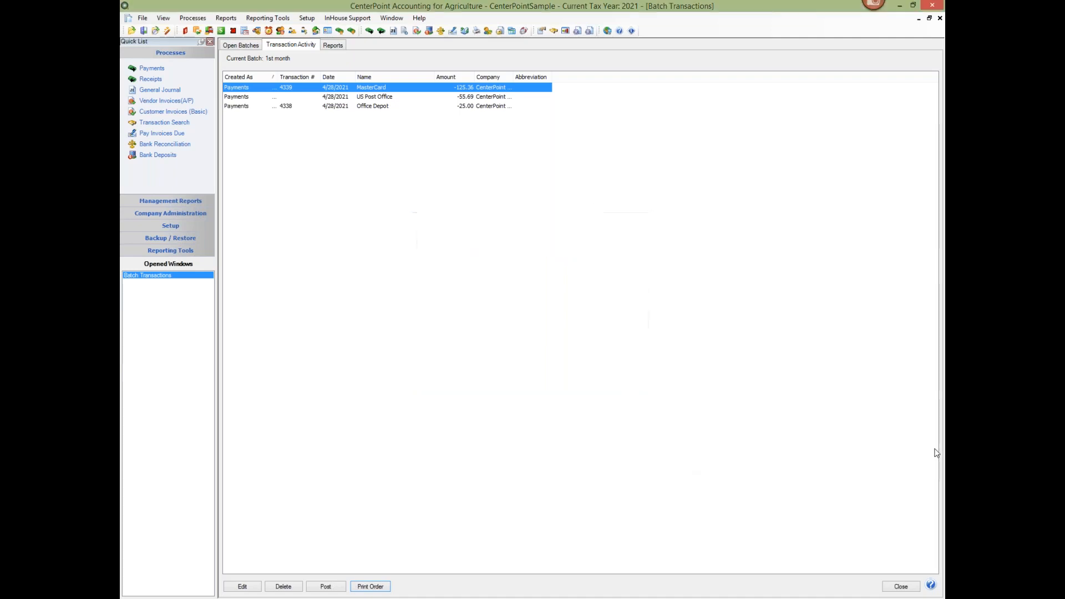
# - Select the Posted Batch Transactions report from the batch transaction reports
pyautogui.click(339, 47)
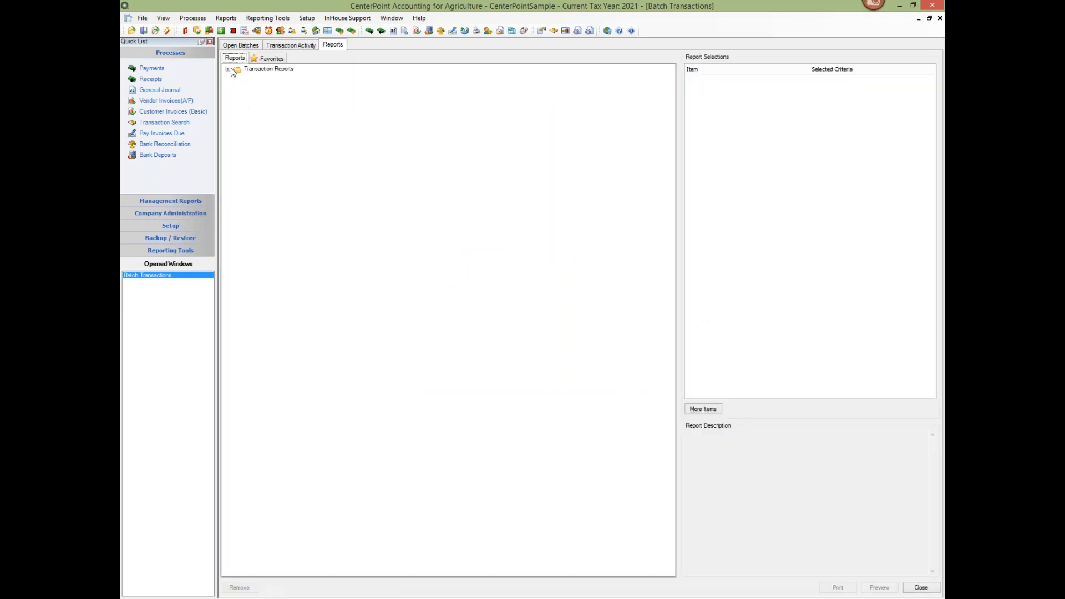
pyautogui.click(227, 69)
pyautogui.click(238, 78)
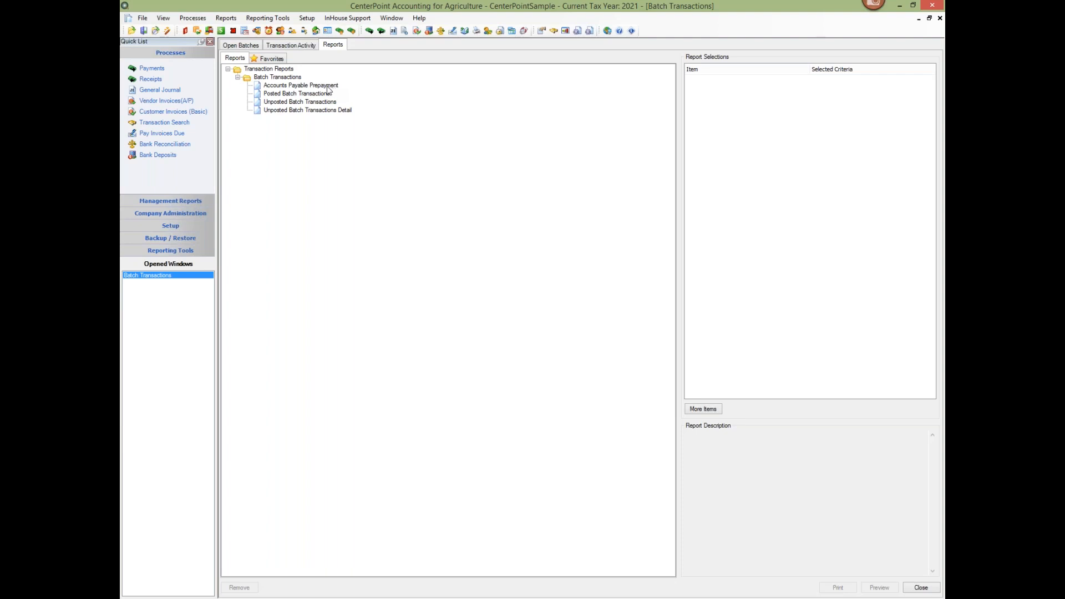
pyautogui.click(275, 95)
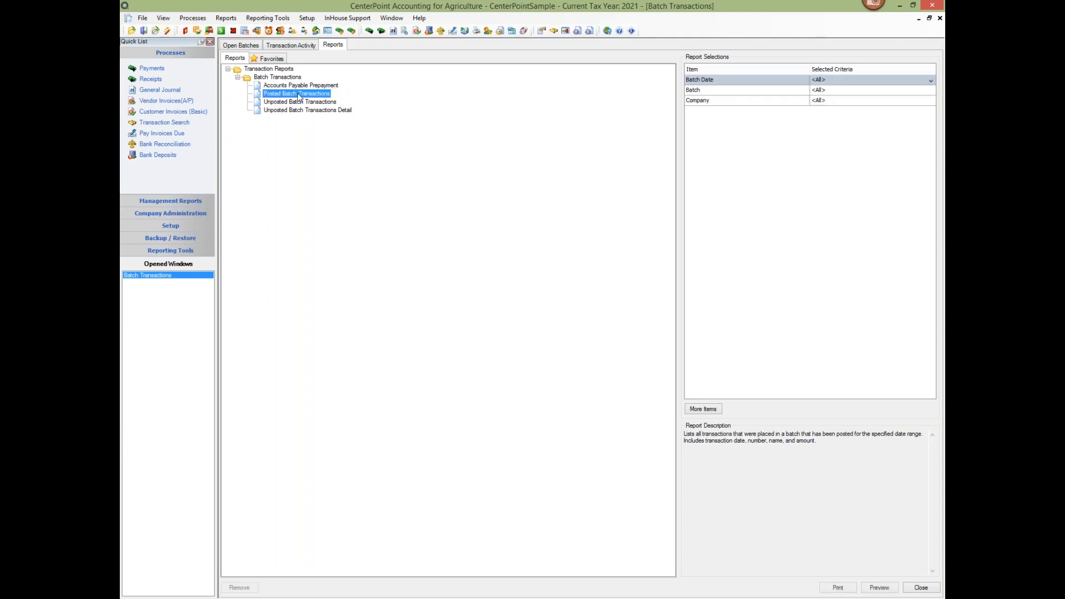
# - Limit the report's batch date range to 5/1/2021 through 5/1/2021
pyautogui.click(893, 81)
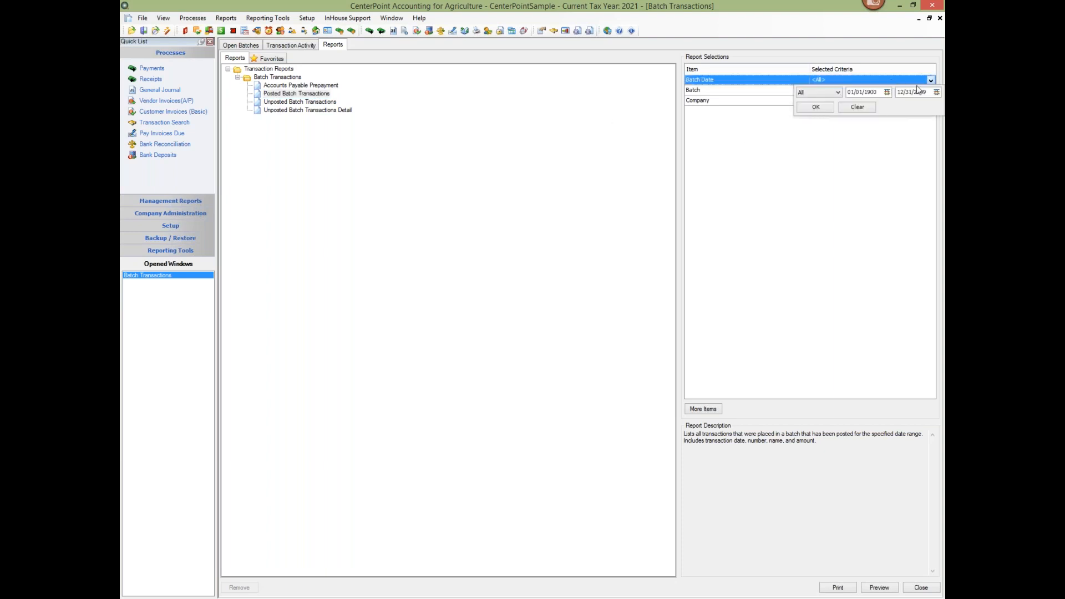
pyautogui.click(886, 93)
pyautogui.click(909, 110)
pyautogui.click(928, 195)
pyautogui.click(818, 107)
# - Add the 1st month batch to the report's batch selection criteria
pyautogui.click(827, 90)
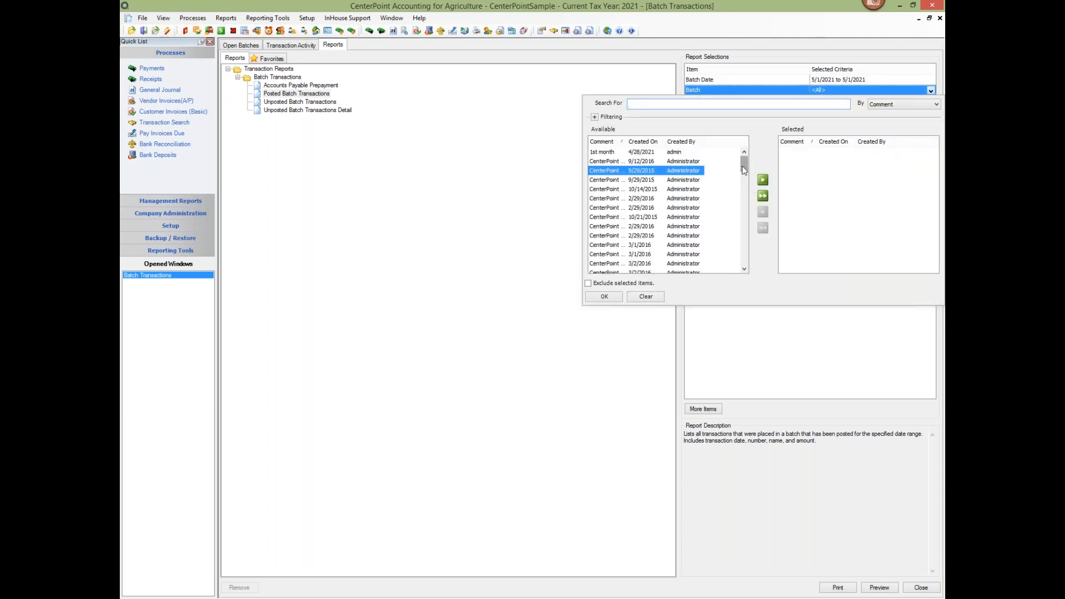
pyautogui.moveTo(744, 171)
pyautogui.mouseDown()
pyautogui.moveTo(746, 265)
pyautogui.moveTo(734, 164)
pyautogui.mouseUp()
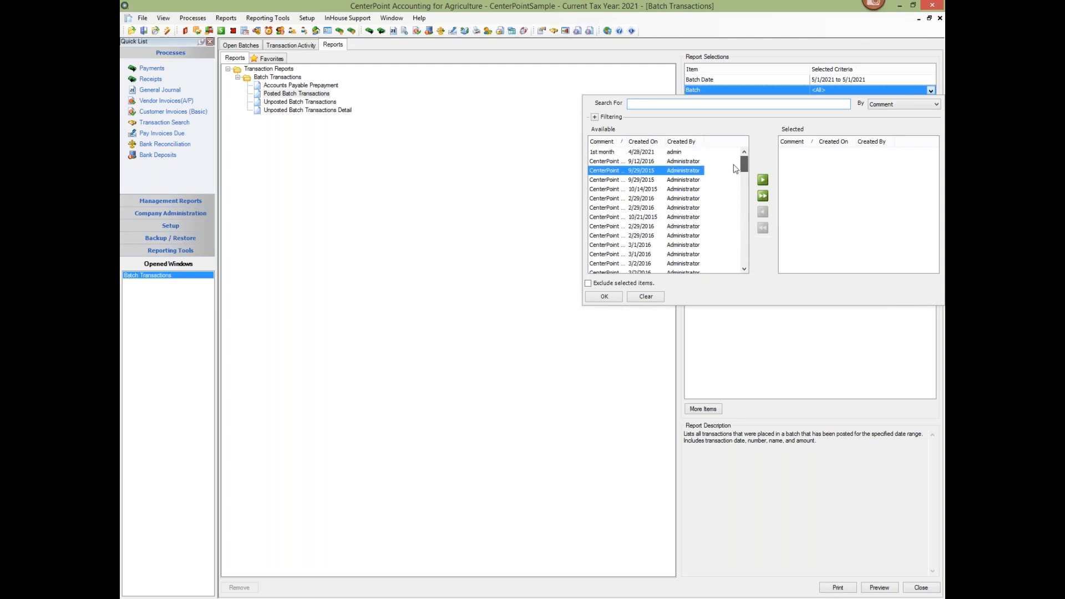
pyautogui.click(677, 152)
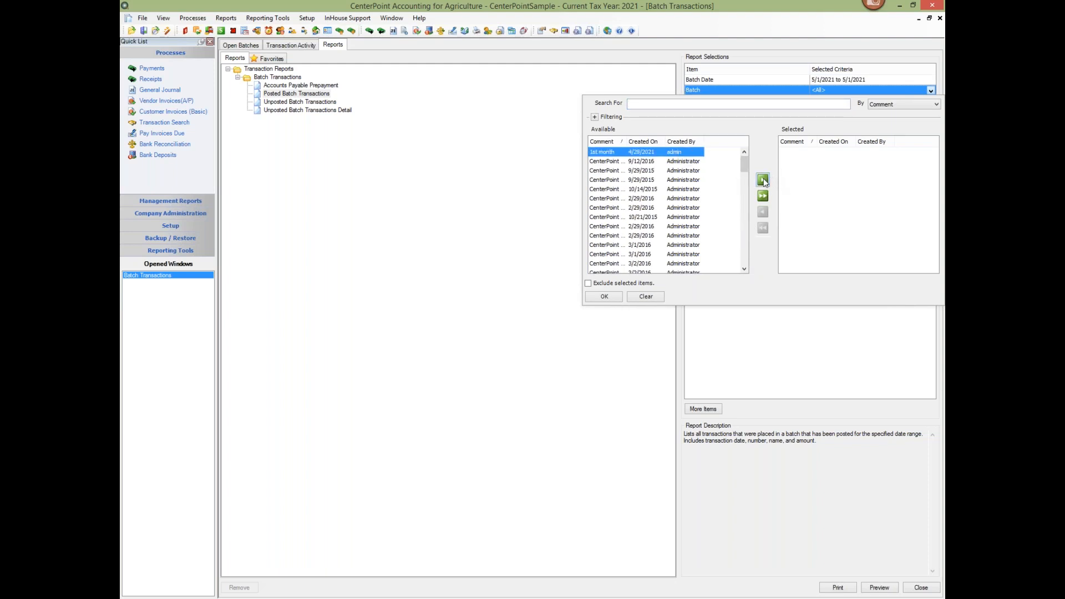
pyautogui.click(763, 179)
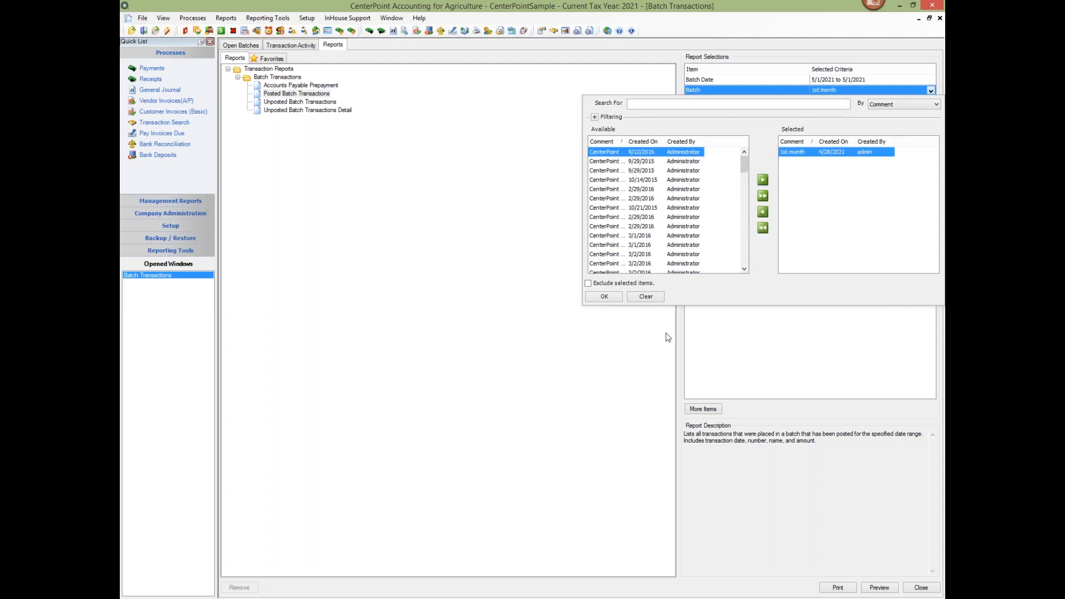
# - Preview the Posted Batch Transactions report for the 1st month batch, then clear its batch date filter to All and refresh it
pyautogui.click(604, 297)
pyautogui.click(880, 588)
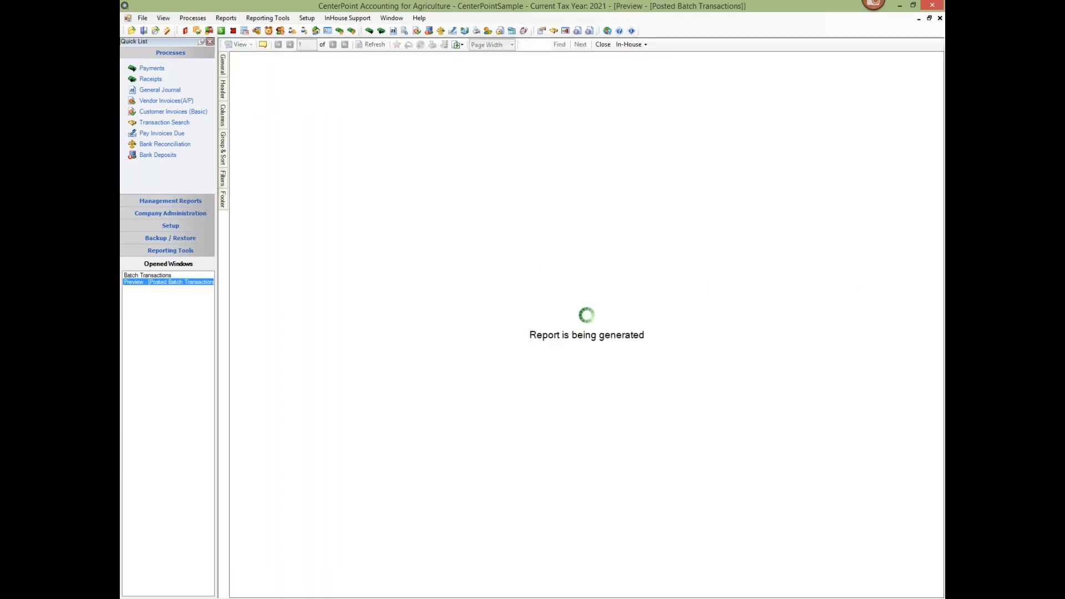
pyautogui.click(222, 180)
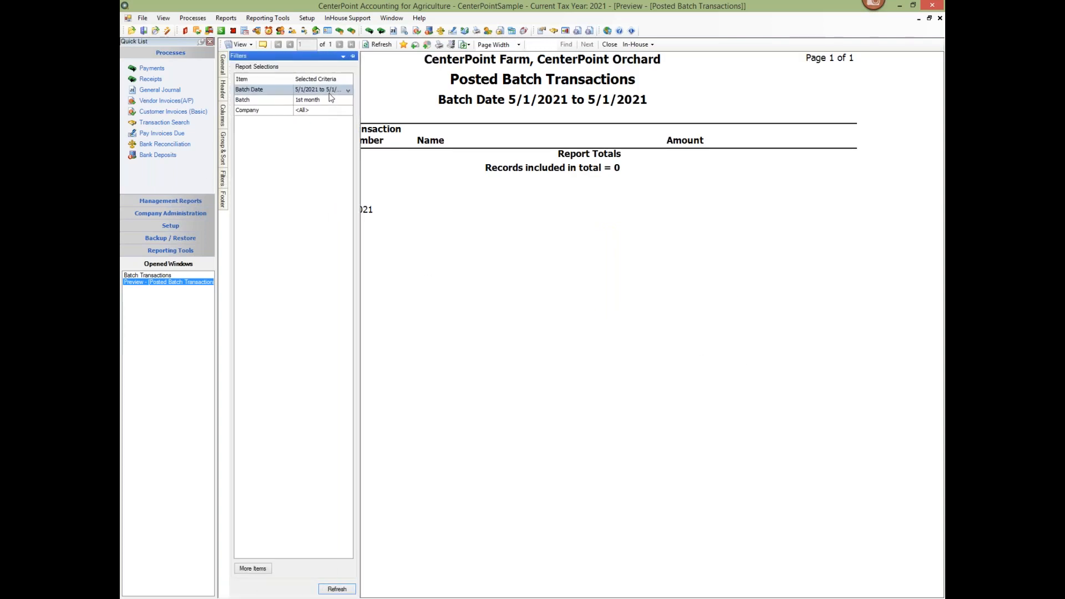
pyautogui.click(345, 90)
pyautogui.click(336, 102)
pyautogui.click(313, 111)
pyautogui.click(315, 116)
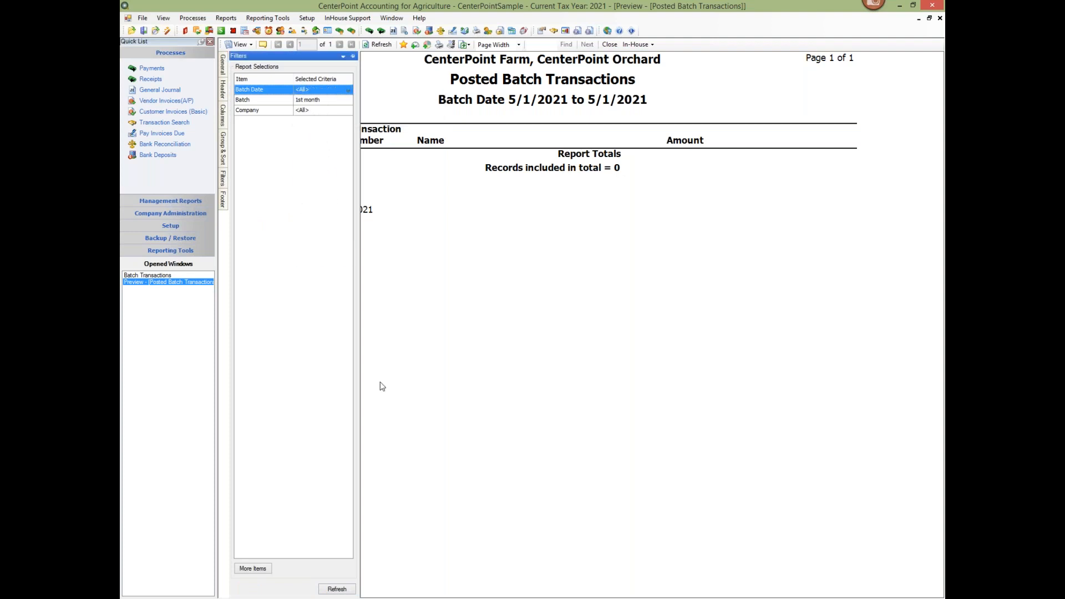
pyautogui.click(338, 589)
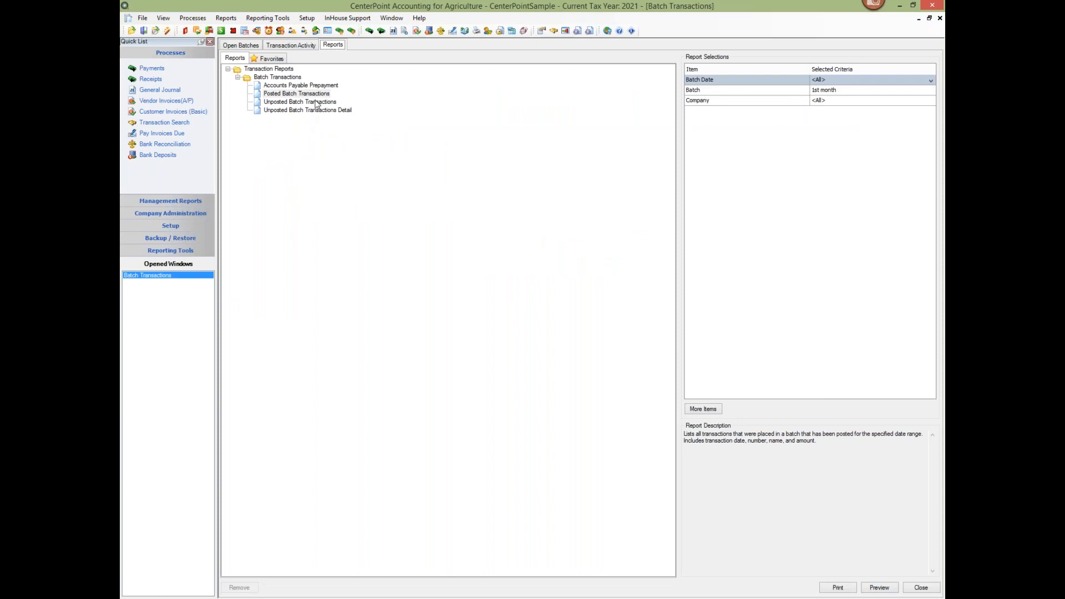
# - Preview the Unposted Batch Transactions report with the Recurring criterion set to All, and close the preview
pyautogui.click(318, 102)
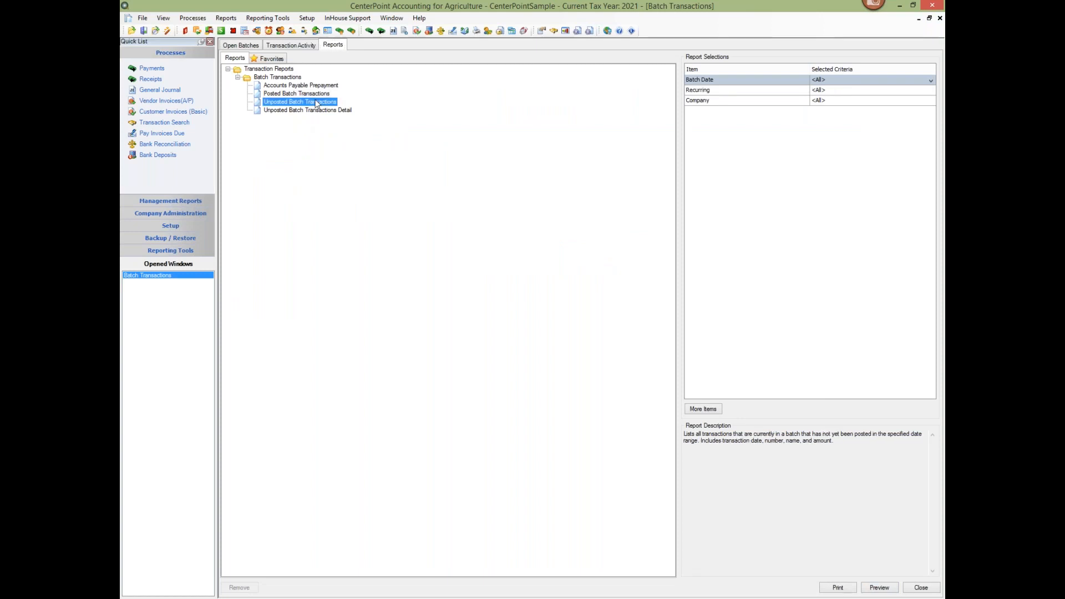
pyautogui.click(835, 91)
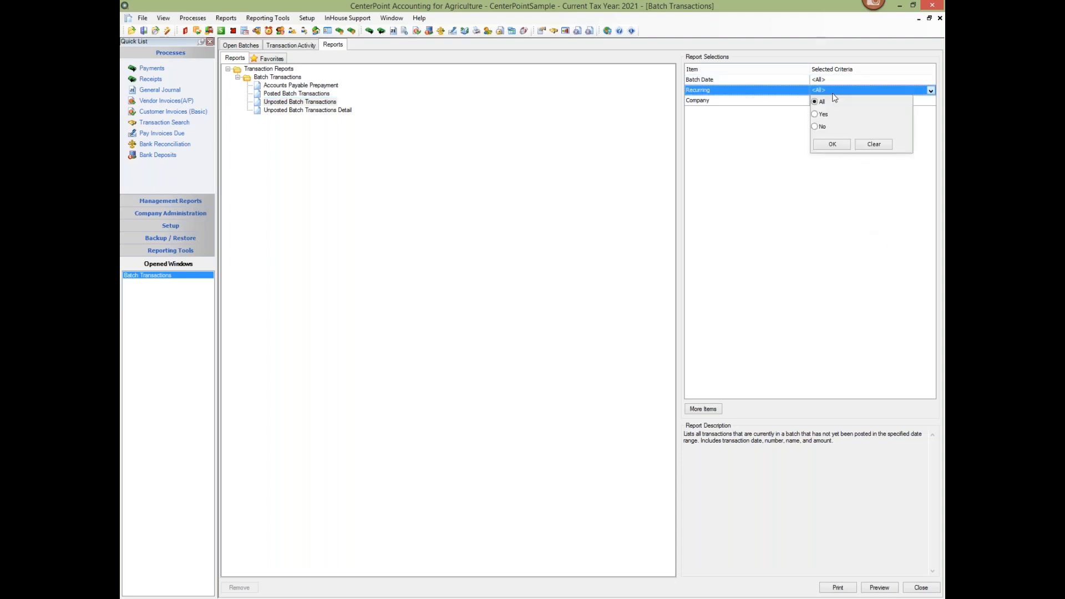
pyautogui.click(834, 145)
pyautogui.click(879, 586)
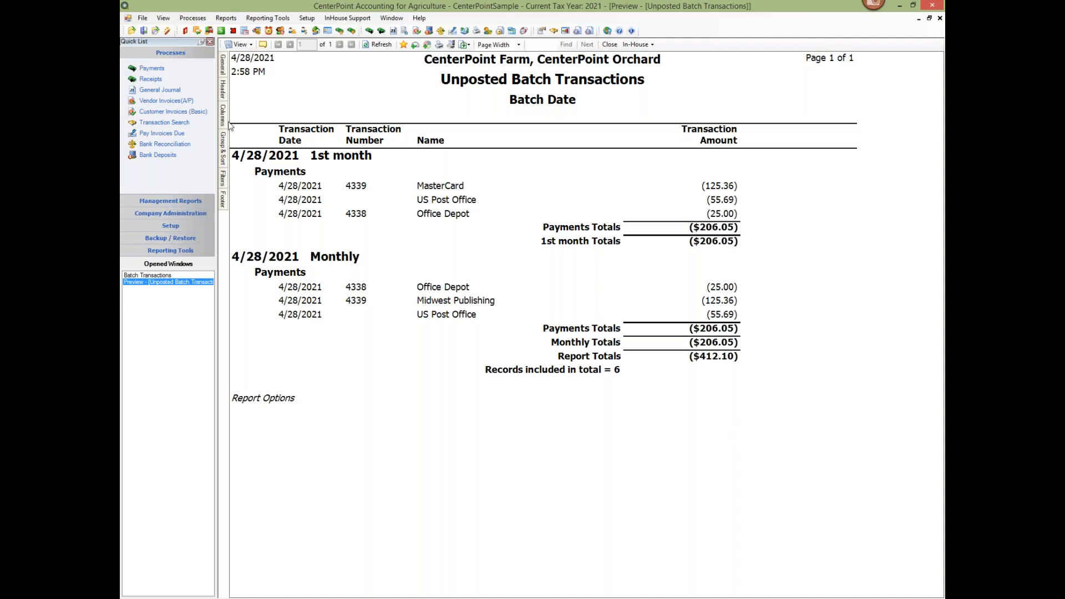
pyautogui.click(940, 17)
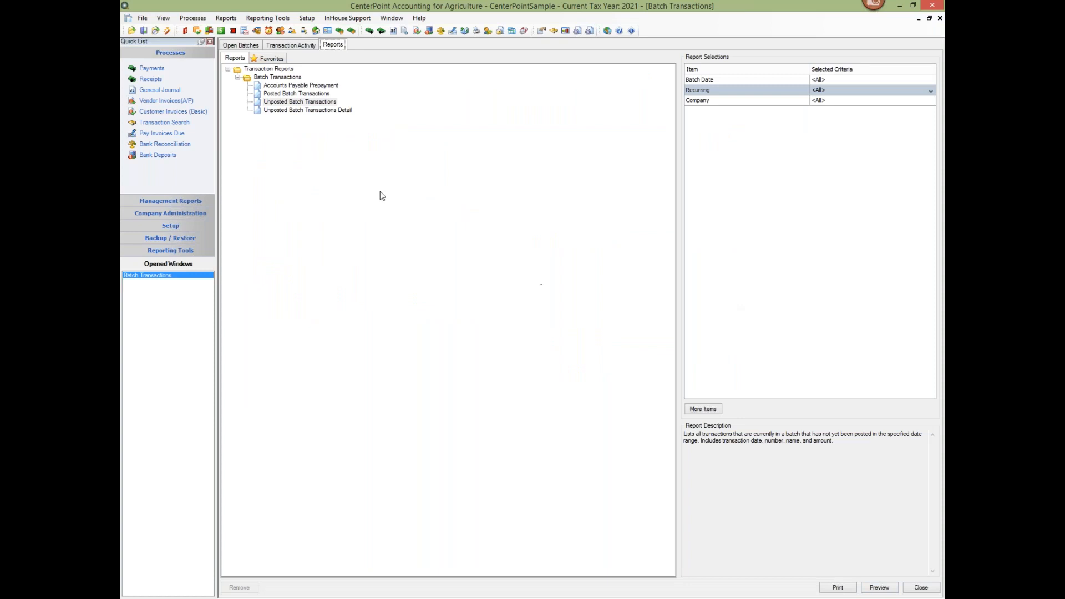
# - Preview the Unposted Batch Transactions Detail report filtered to the Monthly batch, and close Batch Transactions when finished
pyautogui.click(328, 110)
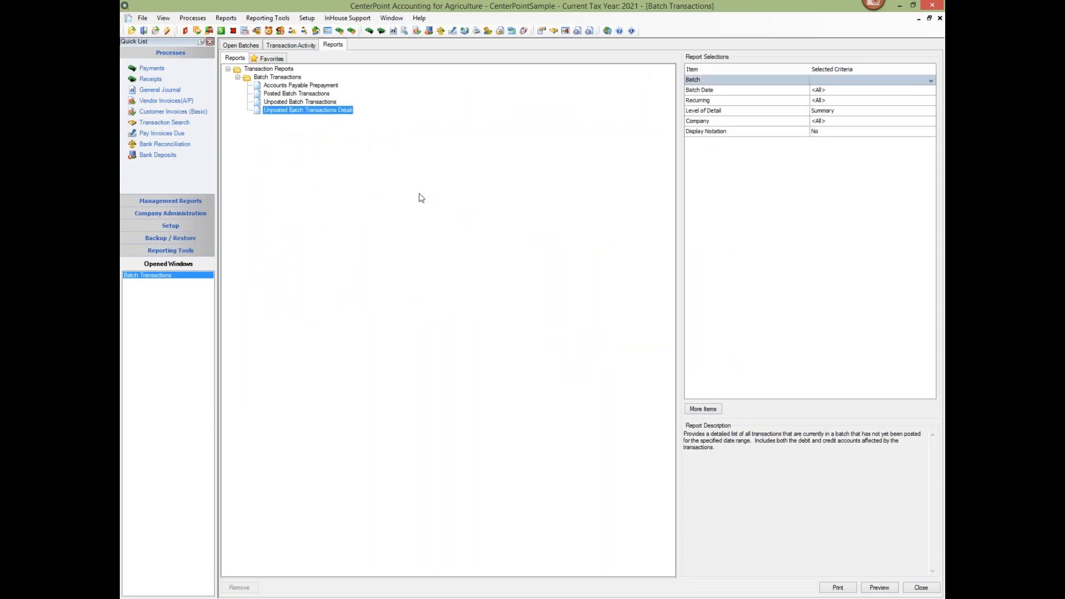
pyautogui.click(882, 589)
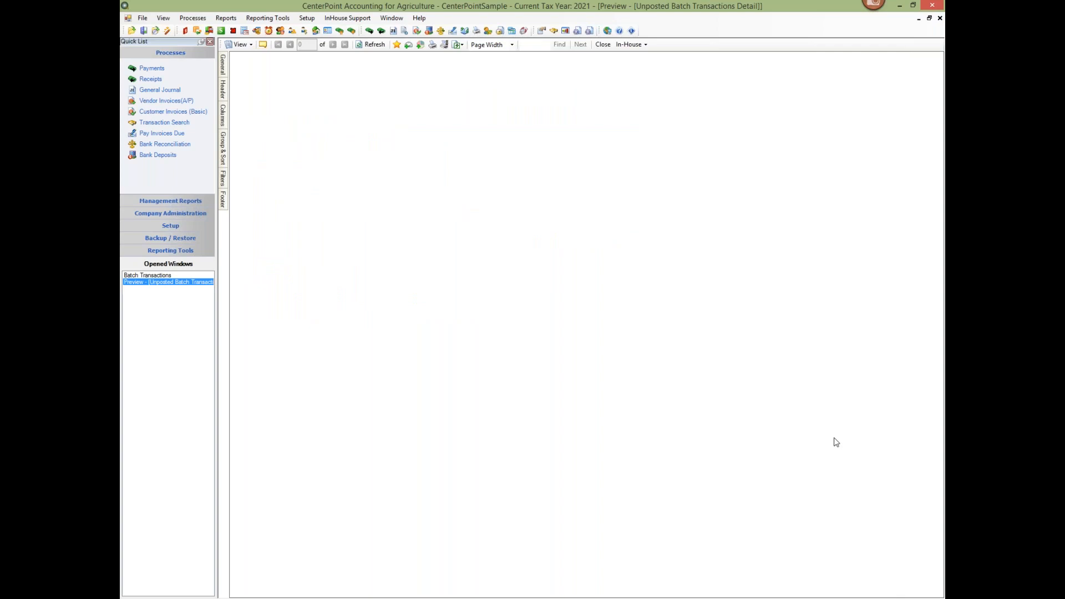
pyautogui.click(223, 180)
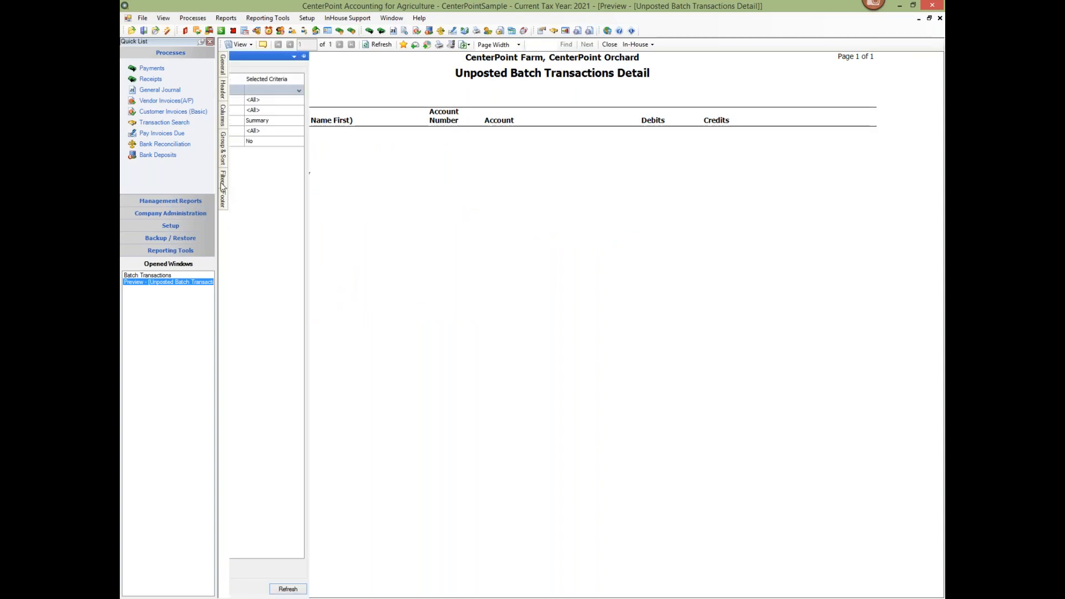
pyautogui.click(348, 90)
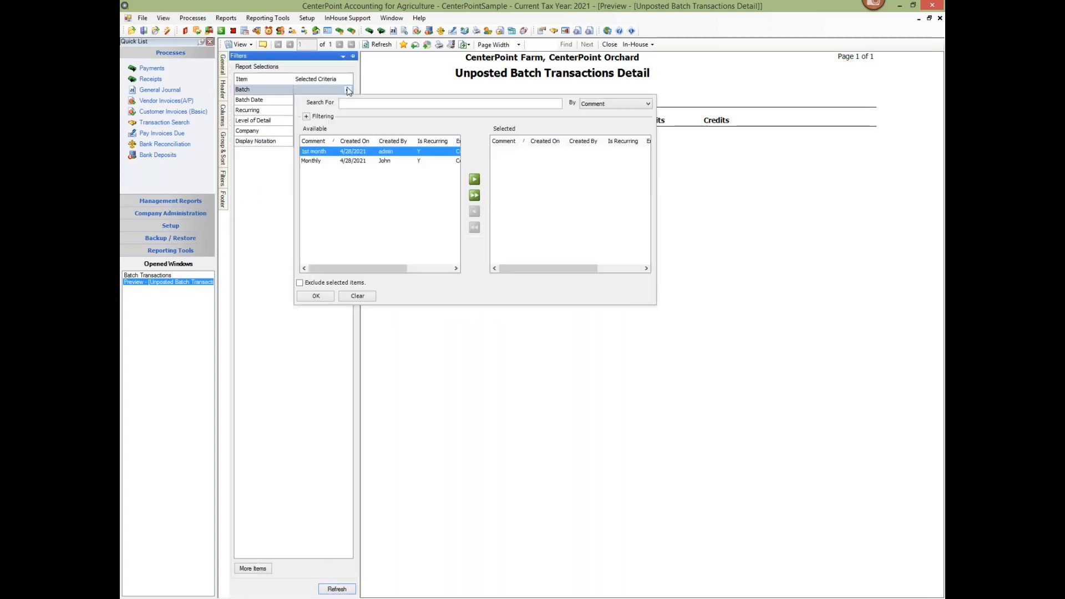
pyautogui.click(388, 162)
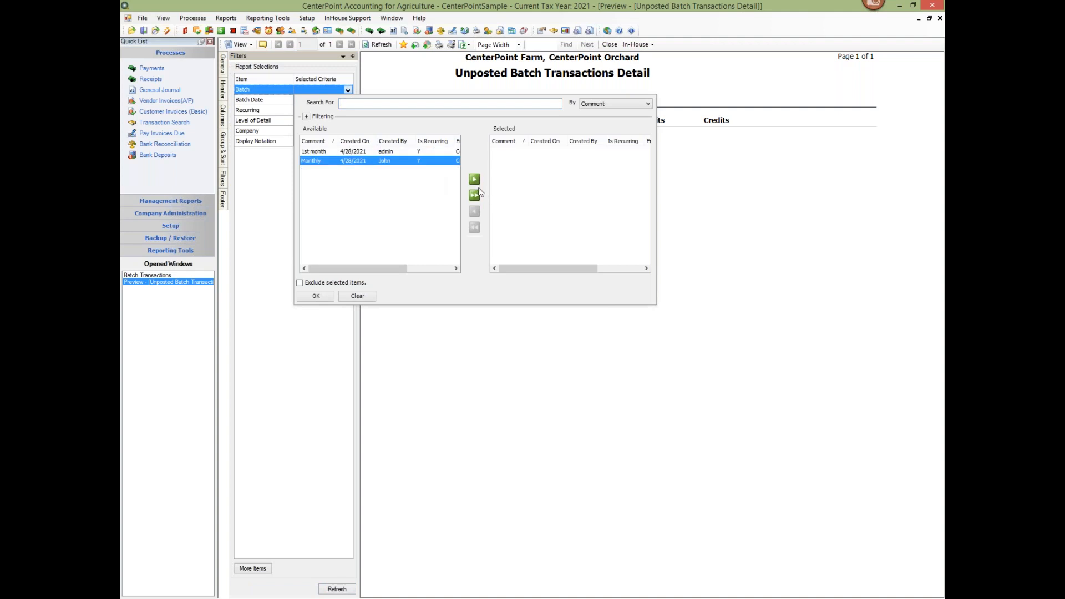
pyautogui.click(473, 179)
pyautogui.click(325, 296)
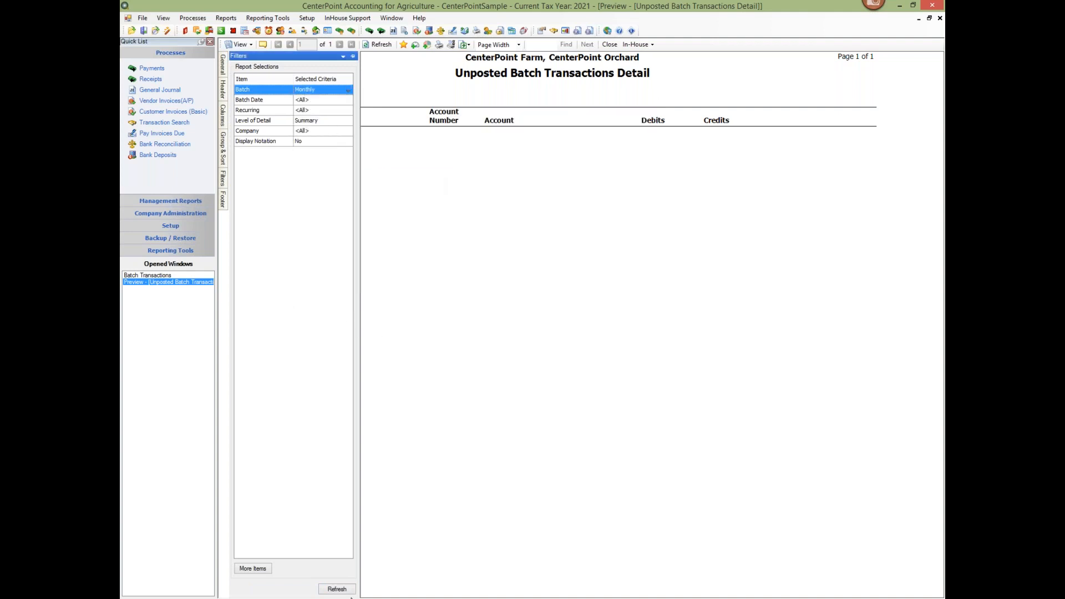
pyautogui.click(337, 589)
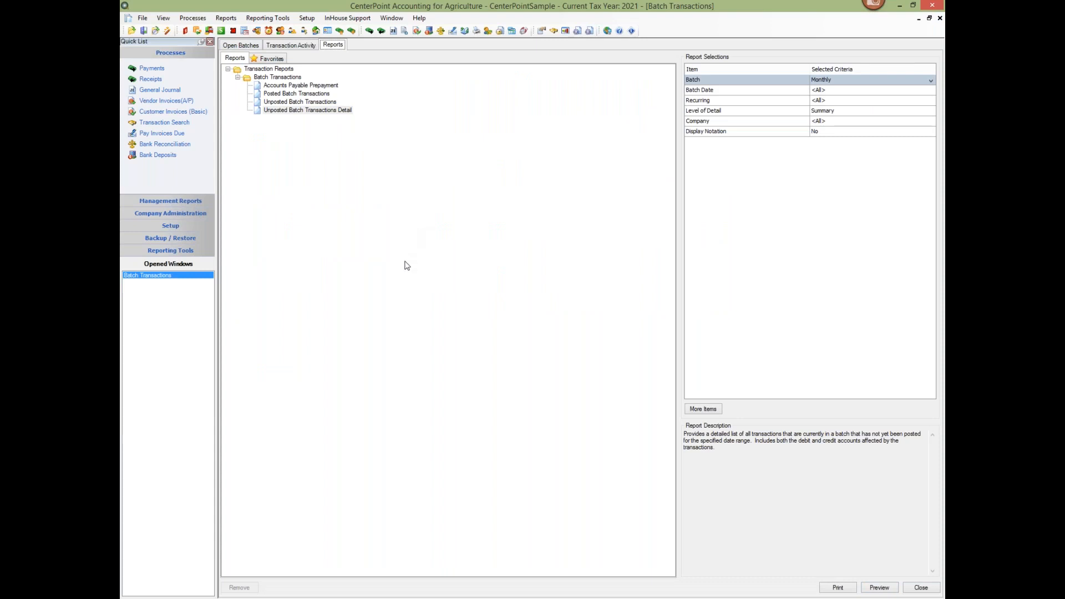
pyautogui.click(940, 19)
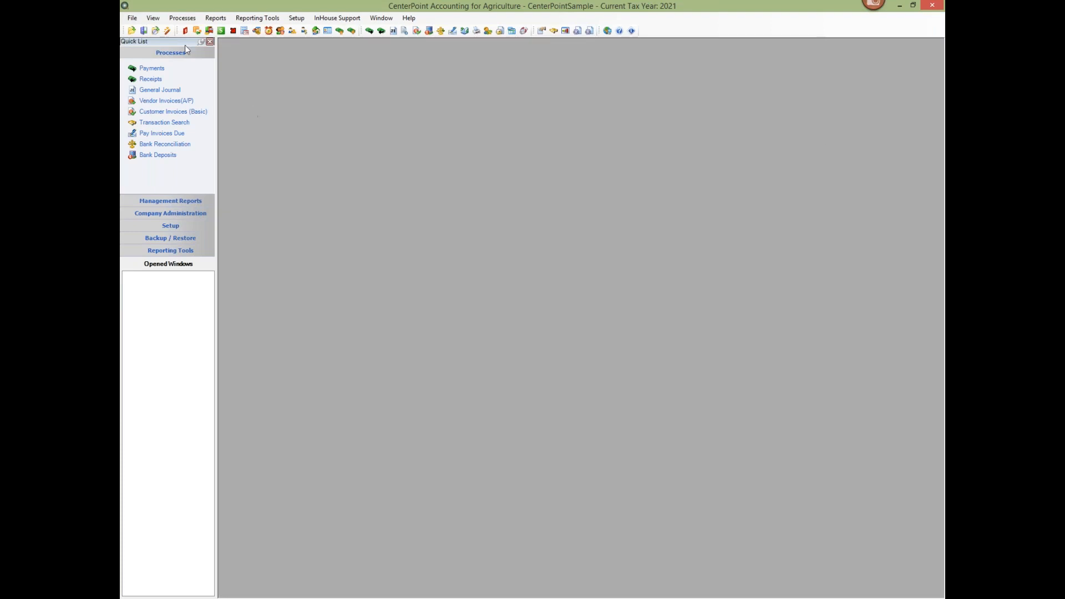
# - Open payment entry and create a new current batch described as End of month, filling in the batch user's name
pyautogui.click(183, 20)
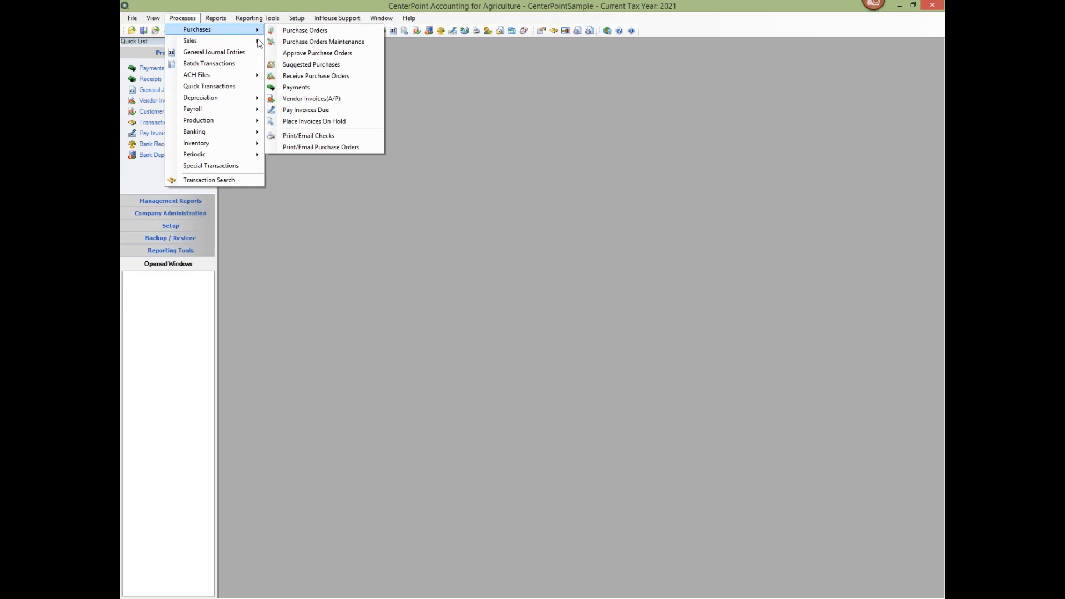
pyautogui.click(291, 88)
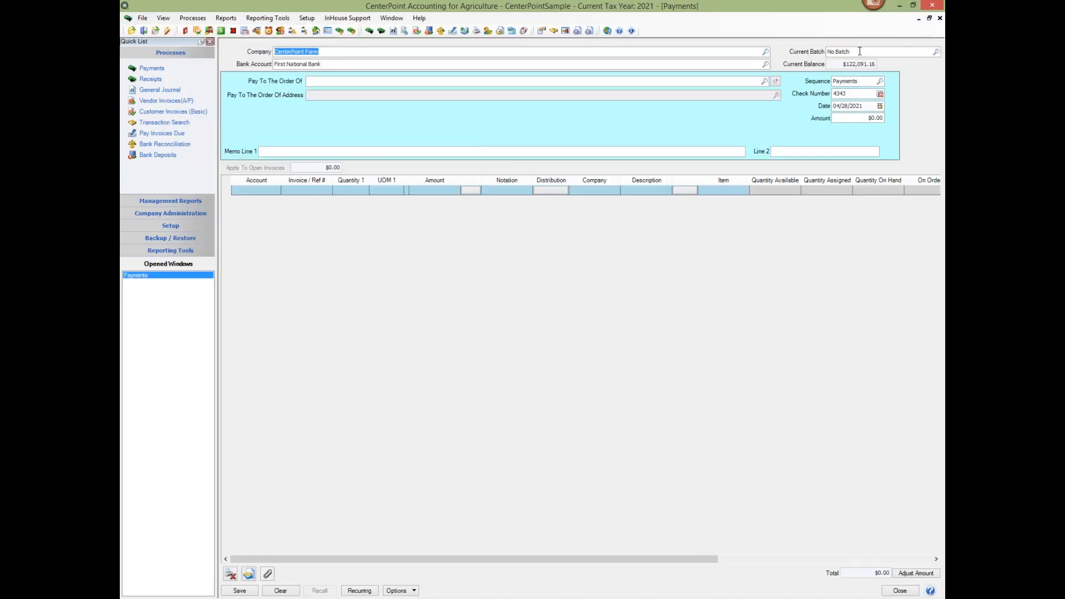
pyautogui.click(860, 51)
pyautogui.rightClick(860, 51)
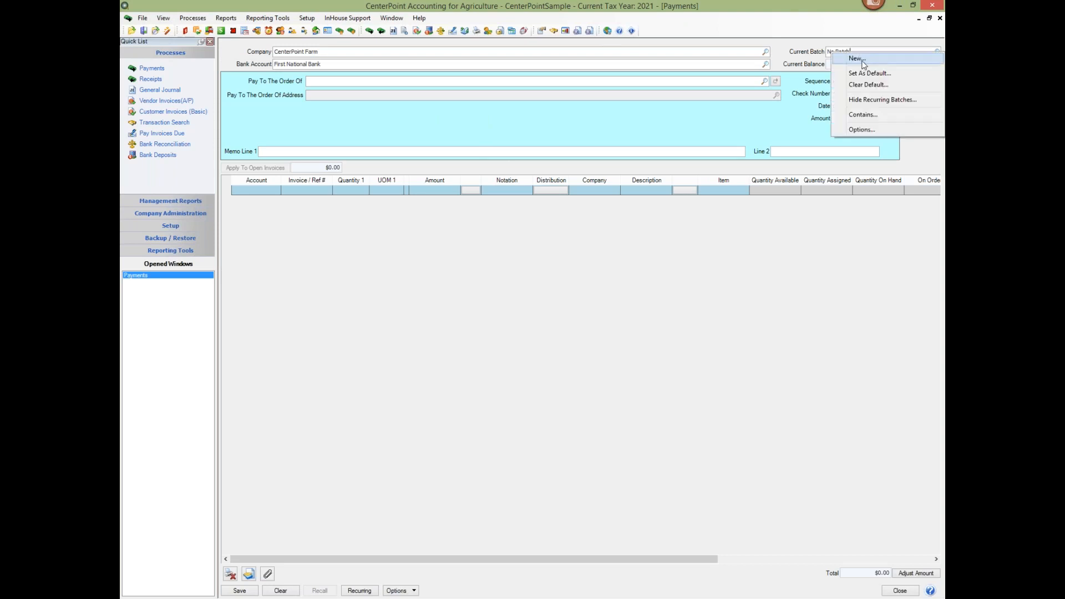
pyautogui.click(863, 63)
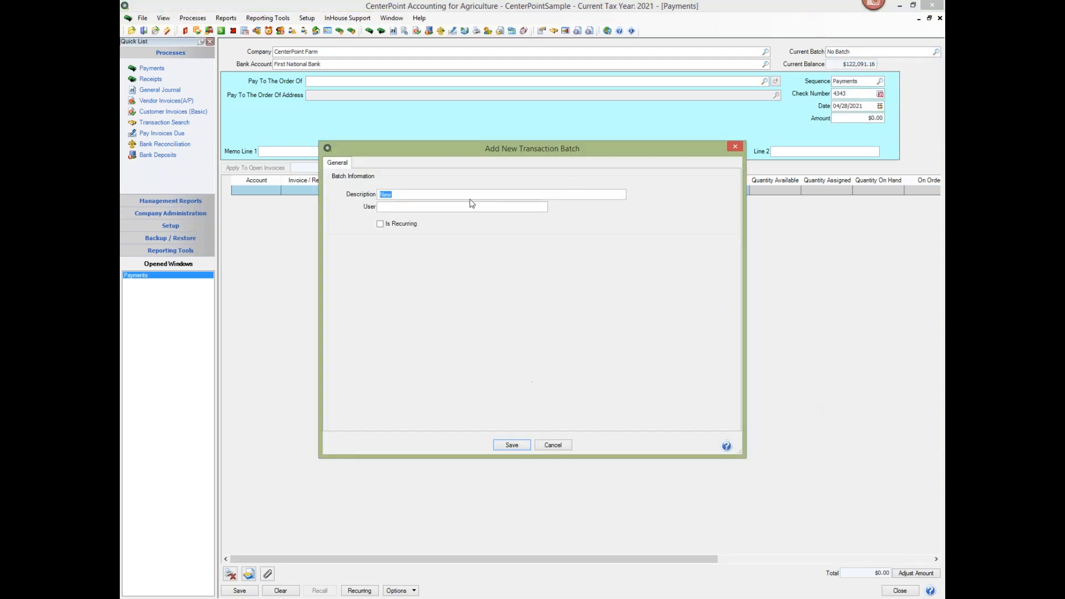
pyautogui.moveTo(457, 152); pyautogui.dragTo(517, 121)
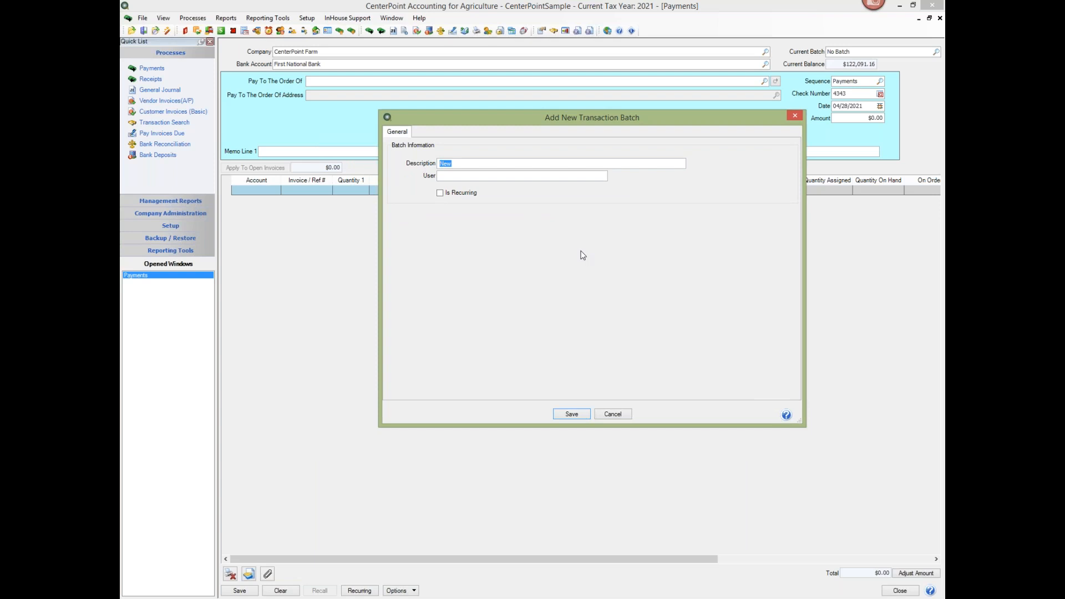
pyautogui.write('End of month')
pyautogui.click(513, 174)
pyautogui.write('Amy')
pyautogui.click(571, 415)
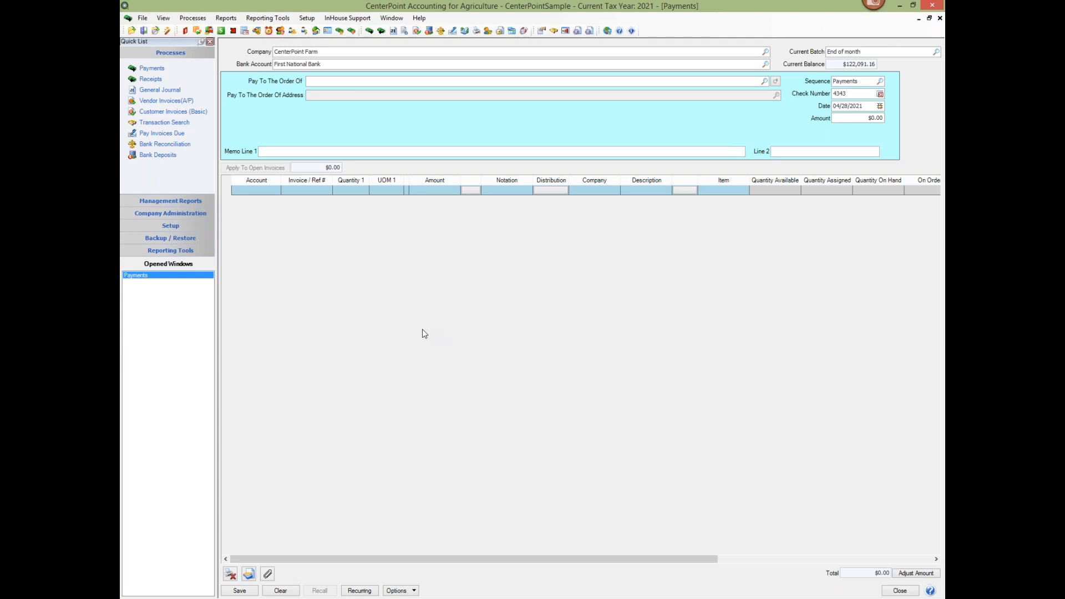
# - Enter a payment to John Deere for $569.36 with the Farm Supplies account on its detail line
pyautogui.write('john')
pyautogui.press('Tab')
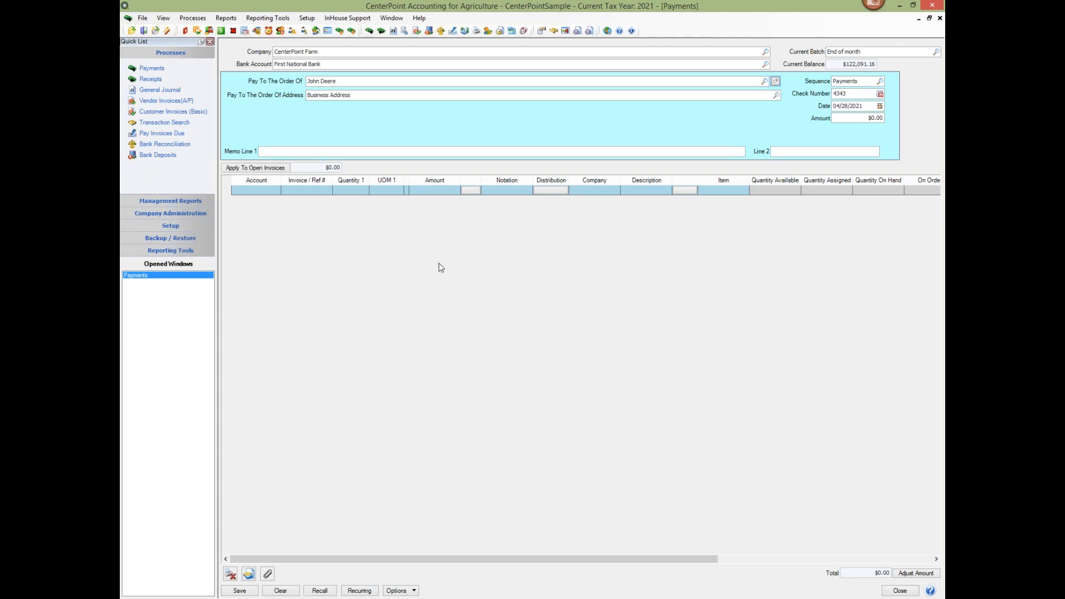
pyautogui.click(893, 118)
pyautogui.write('569.36')
pyautogui.press('Tab')
pyautogui.click(252, 190)
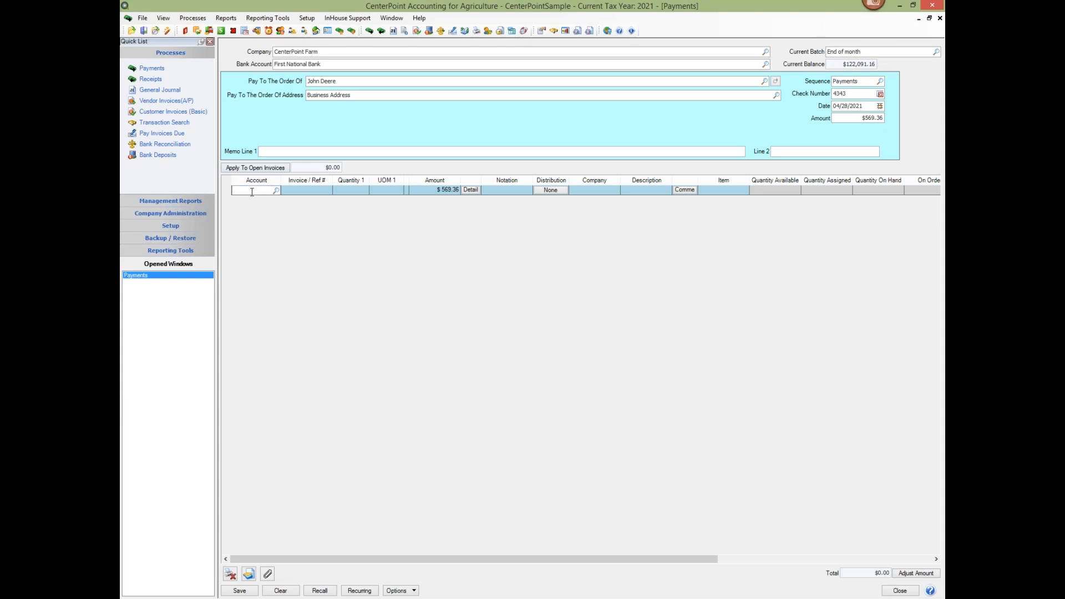
pyautogui.write('farm')
pyautogui.press('Tab')
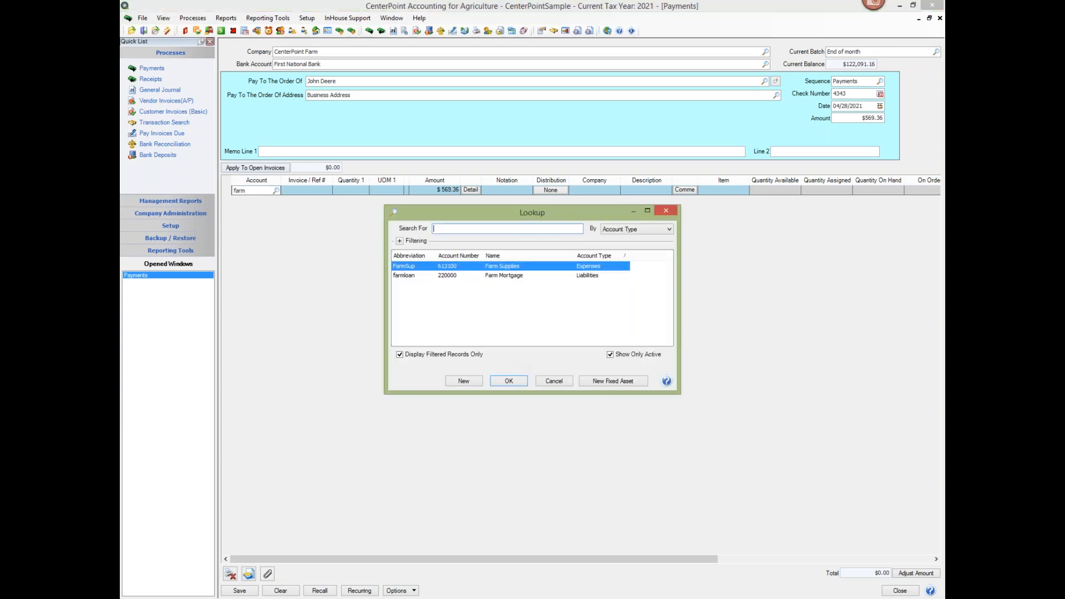
pyautogui.click(506, 380)
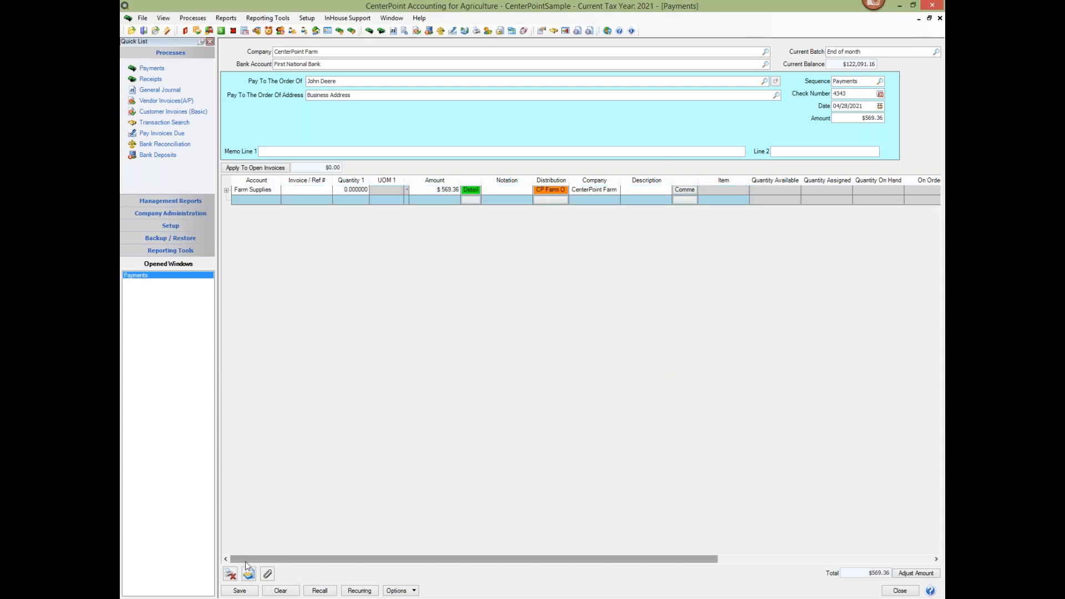
# - Set the John Deere payment to Print Check and save it to the End of month batch
pyautogui.click(235, 575)
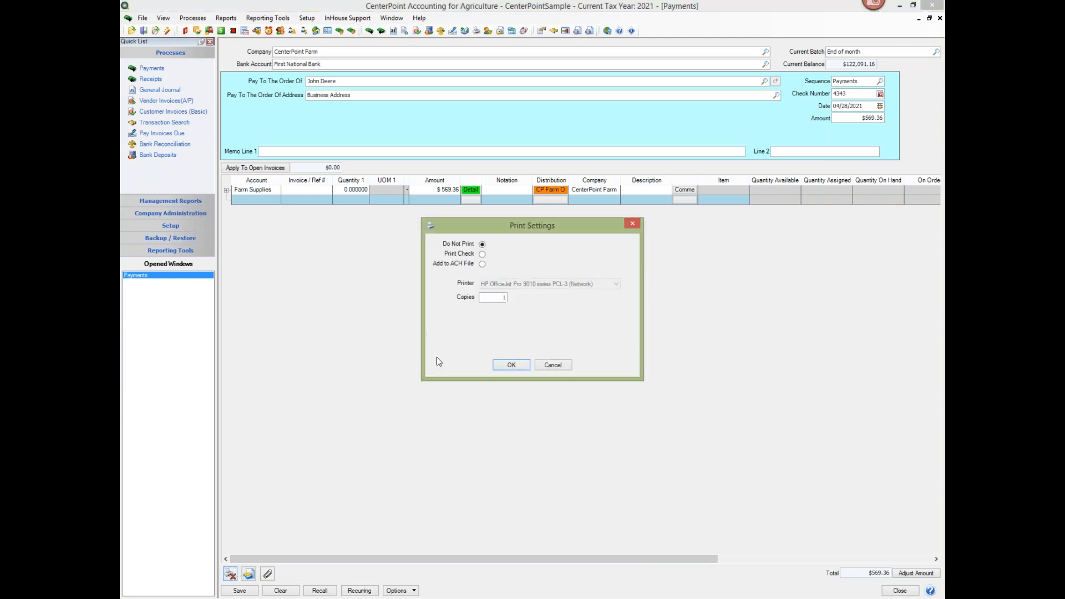
pyautogui.click(482, 254)
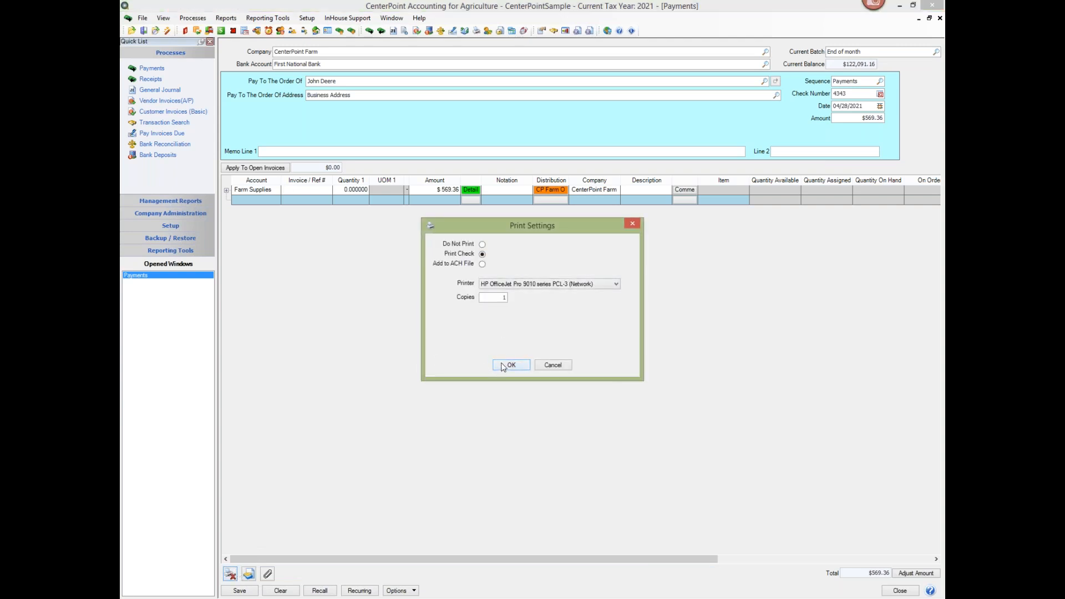
pyautogui.click(507, 365)
pyautogui.click(246, 591)
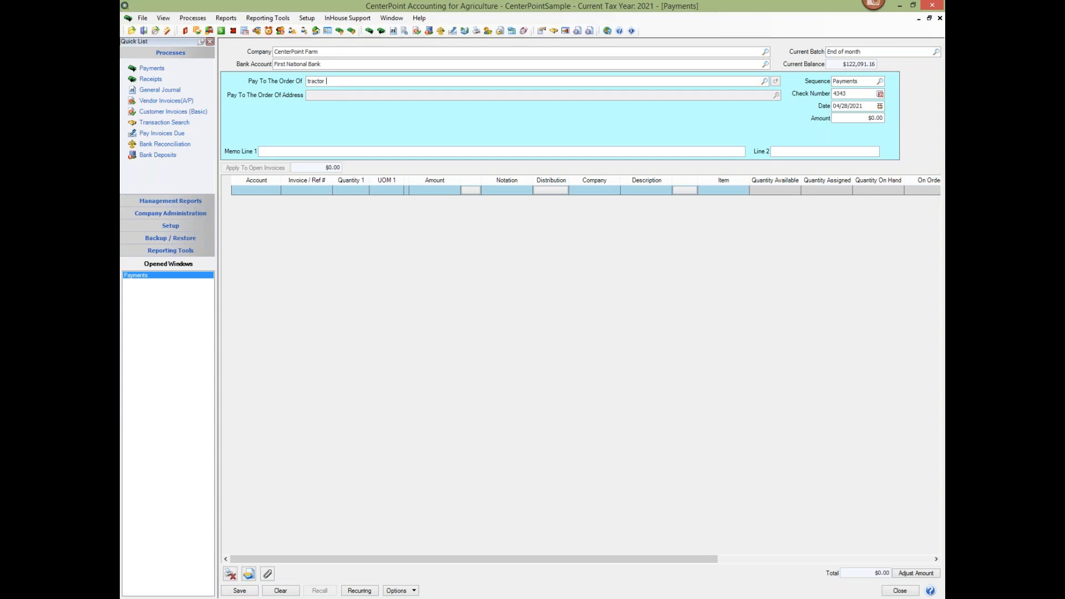
# - Enter a payment to Tractor Supply for $59.36 with the Other Expense account on its detail line
pyautogui.press('Tab')
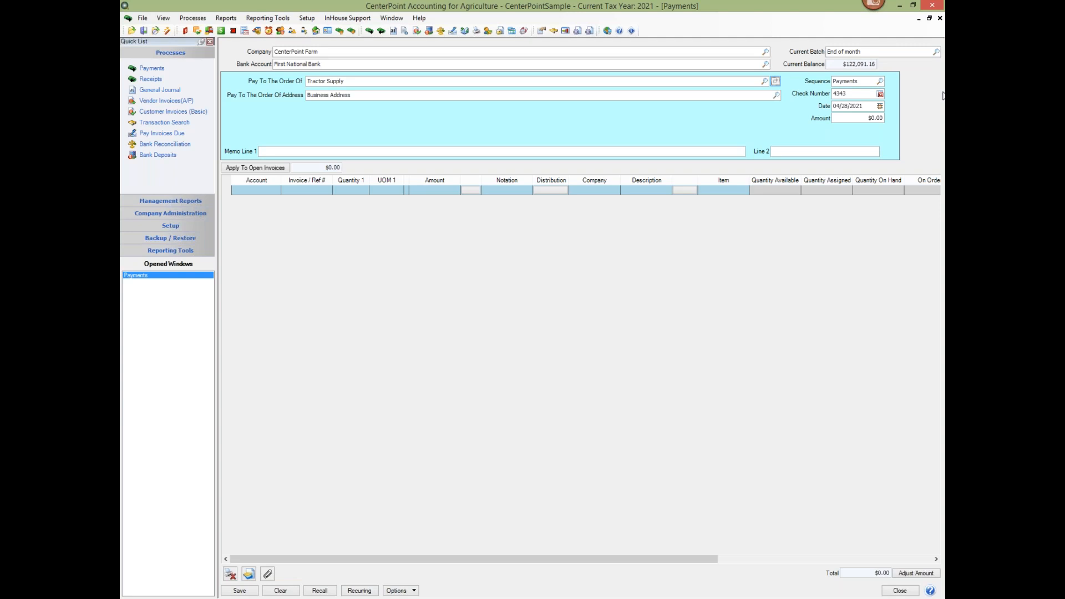
pyautogui.press('Tab')
pyautogui.write('59.36')
pyautogui.press('Tab')
pyautogui.click(258, 191)
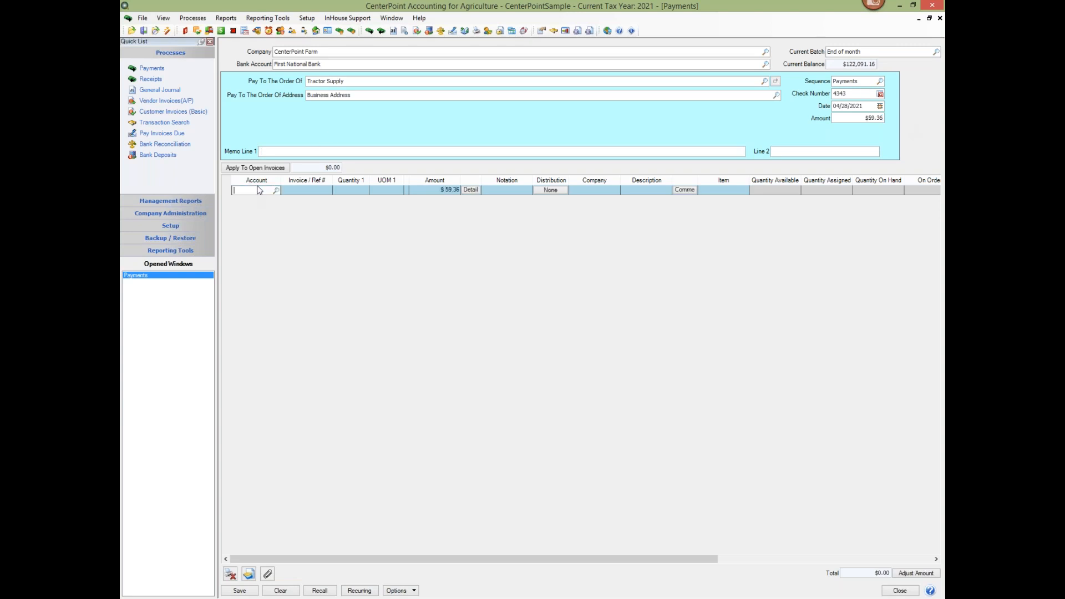
pyautogui.write('other ex')
pyautogui.press('Tab')
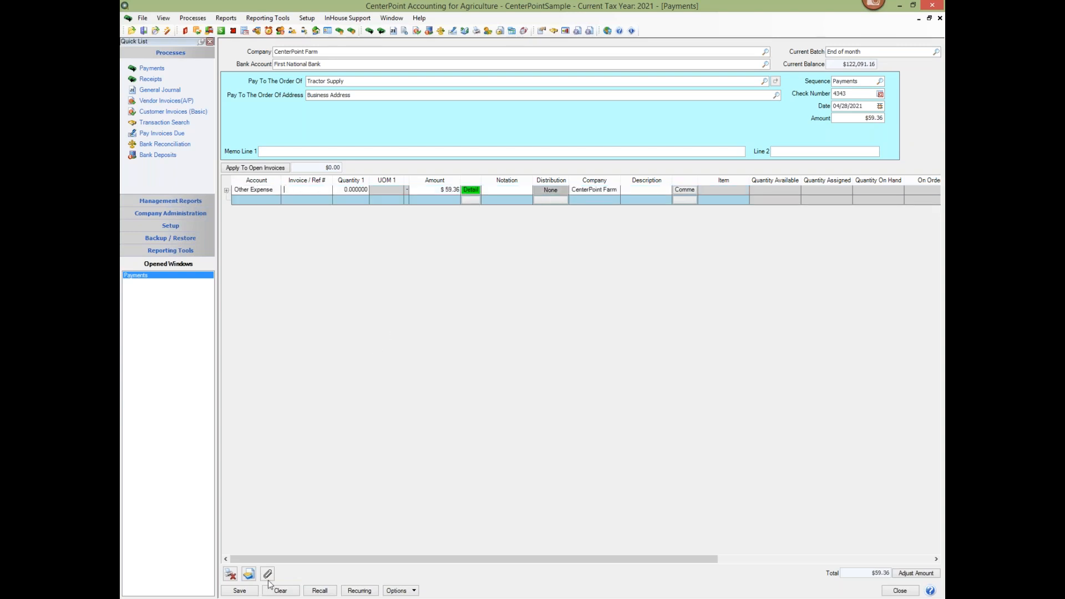
# - Set the Tractor Supply payment to Print Check and save it to the End of month batch
pyautogui.click(231, 574)
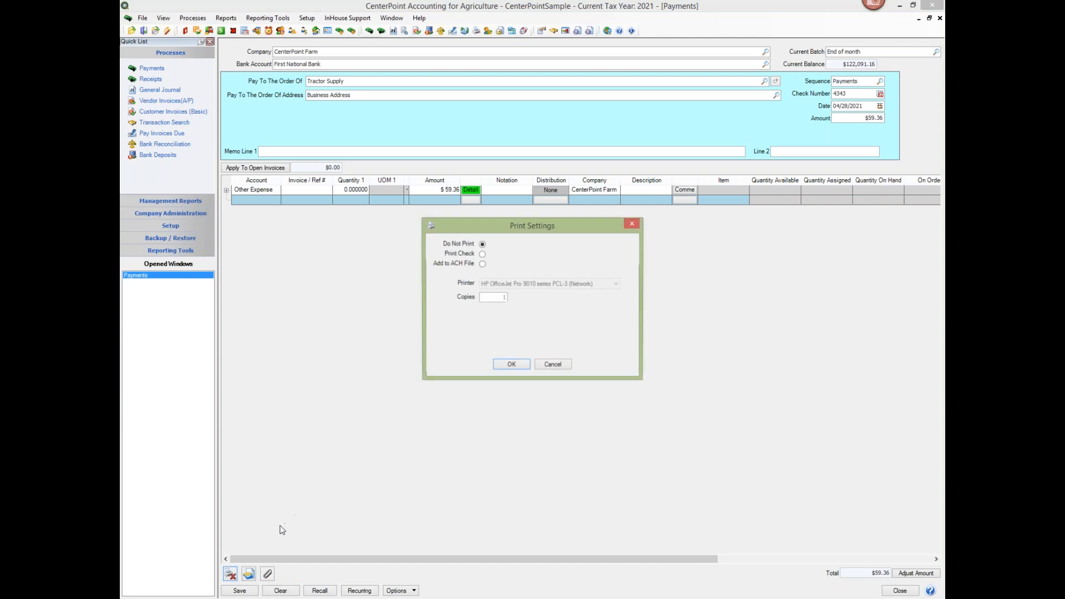
pyautogui.click(482, 254)
pyautogui.click(511, 365)
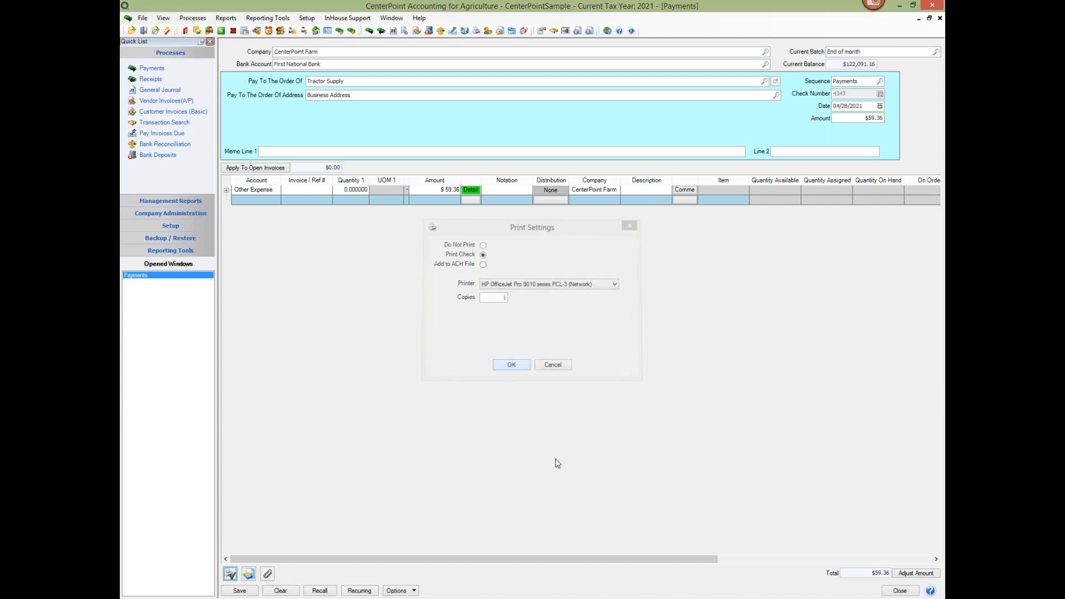
pyautogui.click(240, 590)
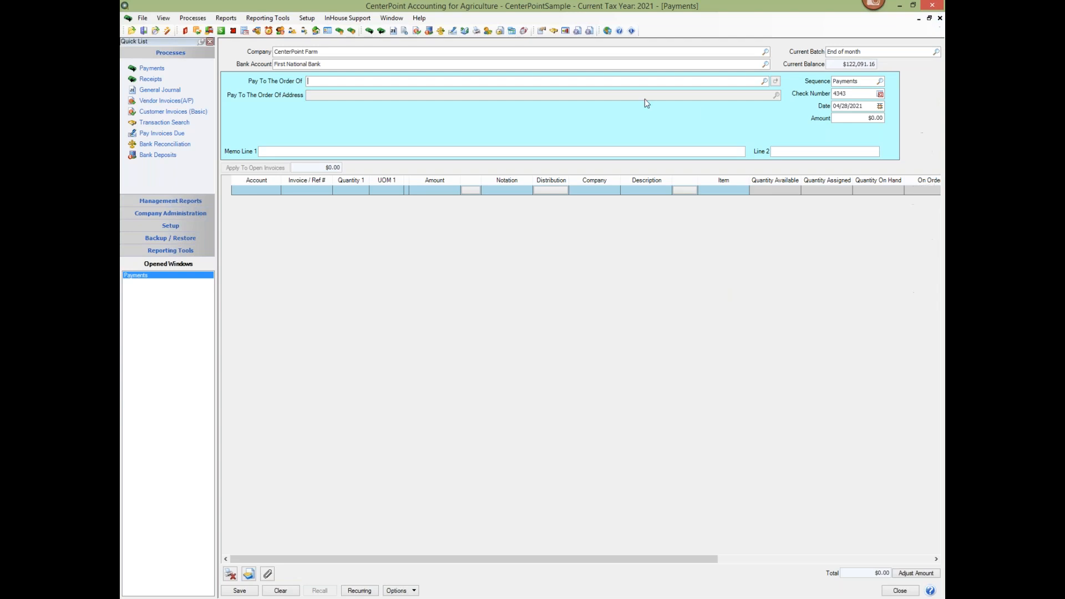
# - Open the transaction activity of the End of month batch in Batch Transactions
pyautogui.click(193, 19)
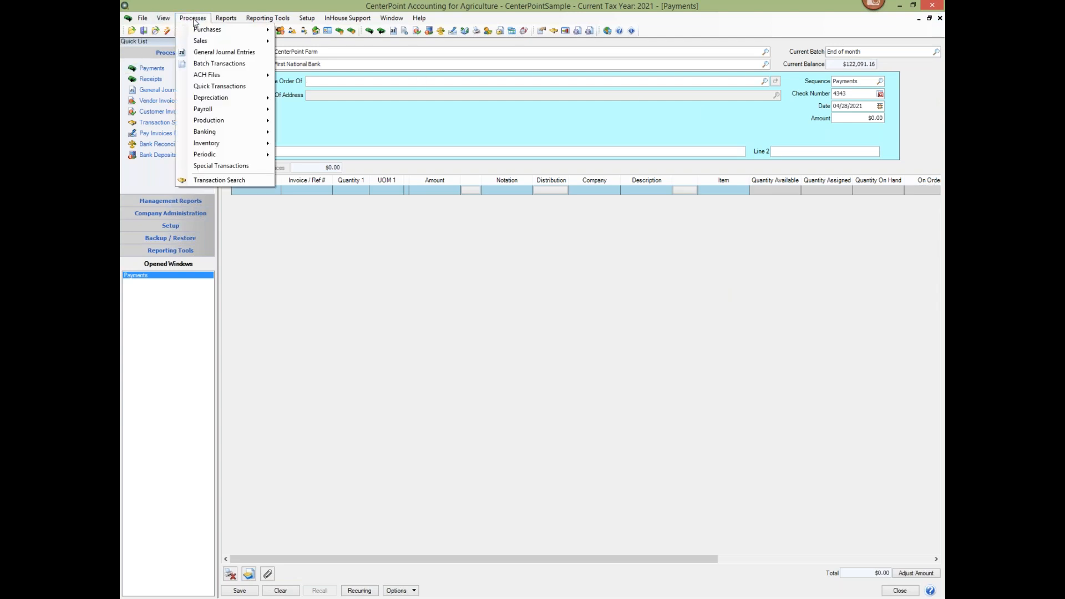
pyautogui.click(208, 68)
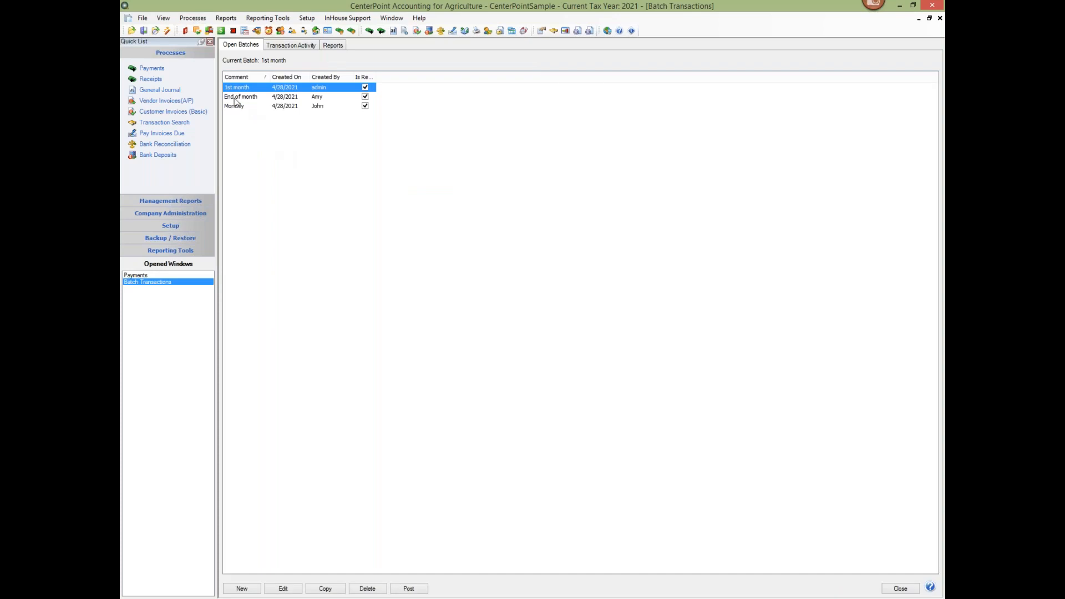
pyautogui.click(237, 97)
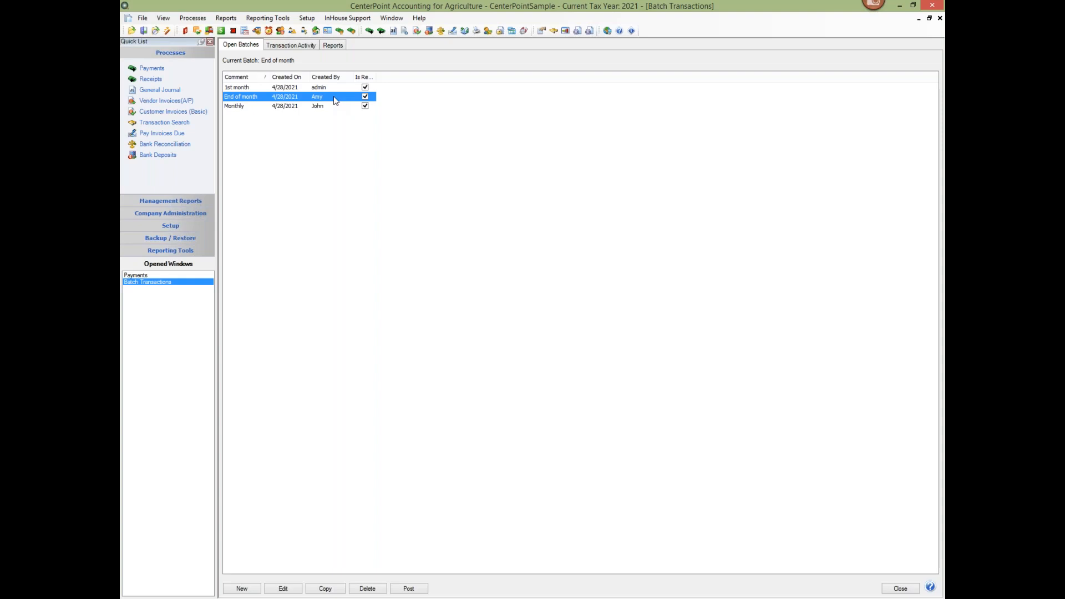
pyautogui.click(291, 46)
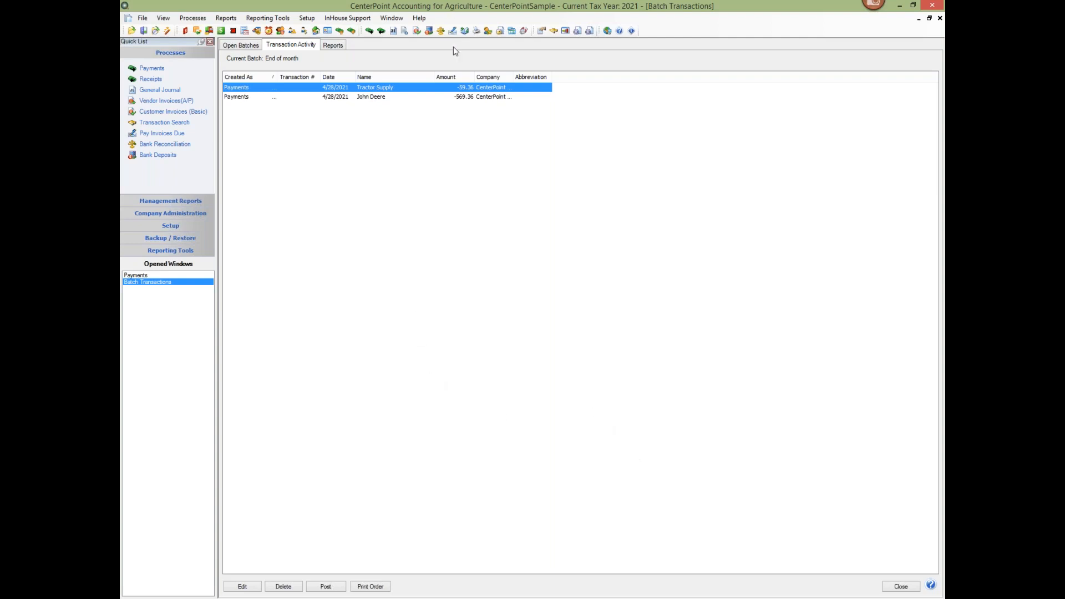
# - Edit the Tractor Supply payment in the batch to turn off check printing, and save it
pyautogui.doubleClick(393, 89)
pyautogui.click(445, 458)
pyautogui.click(548, 289)
pyautogui.click(577, 409)
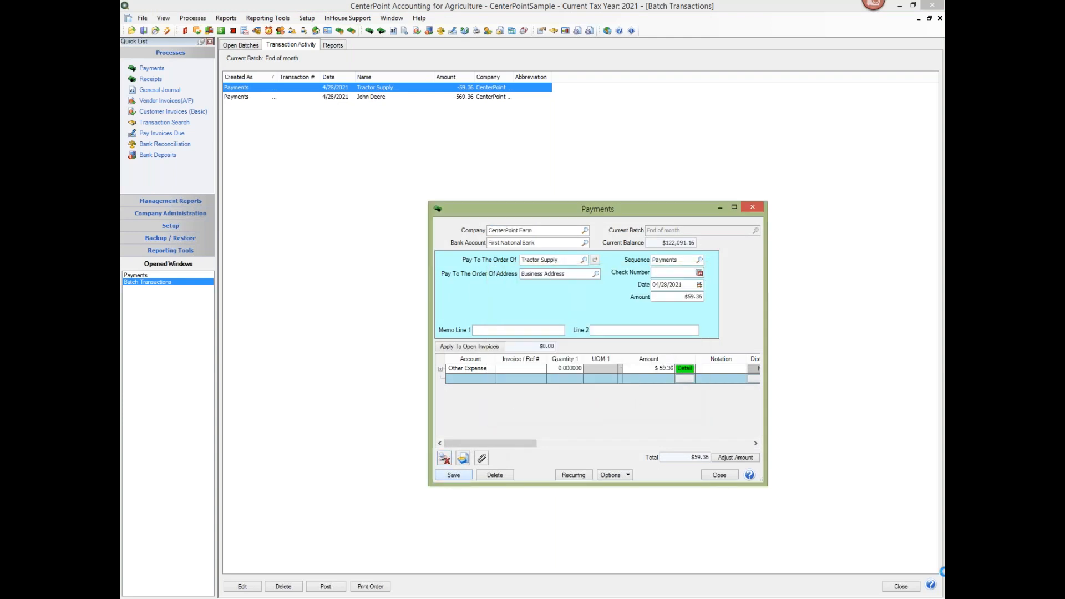
# - Open the John Deere payment in the batch and turn off its check printing
pyautogui.doubleClick(375, 98)
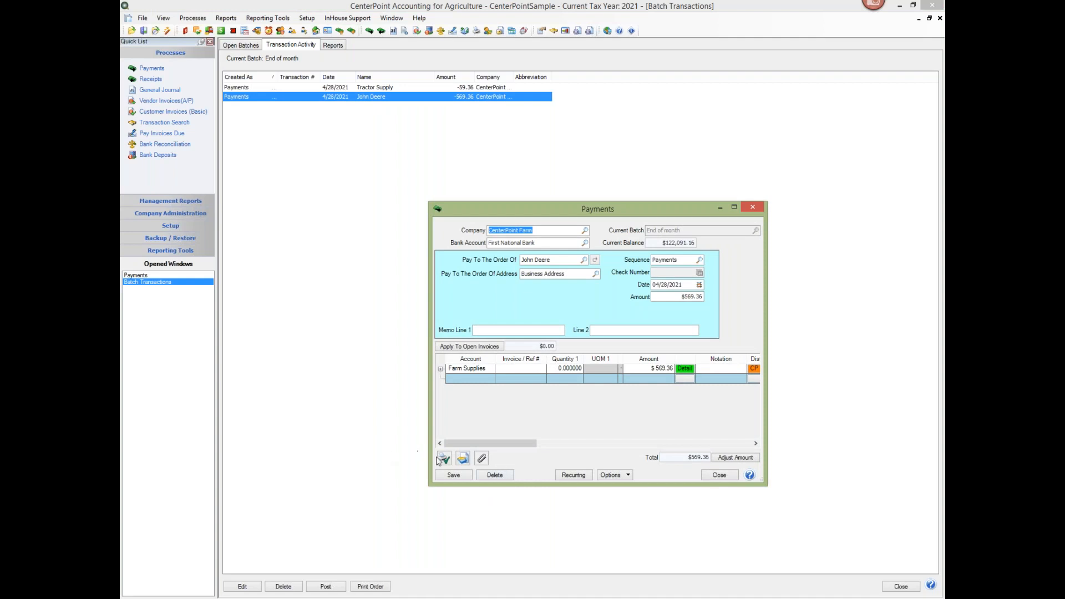
pyautogui.click(445, 458)
pyautogui.click(547, 289)
pyautogui.click(575, 410)
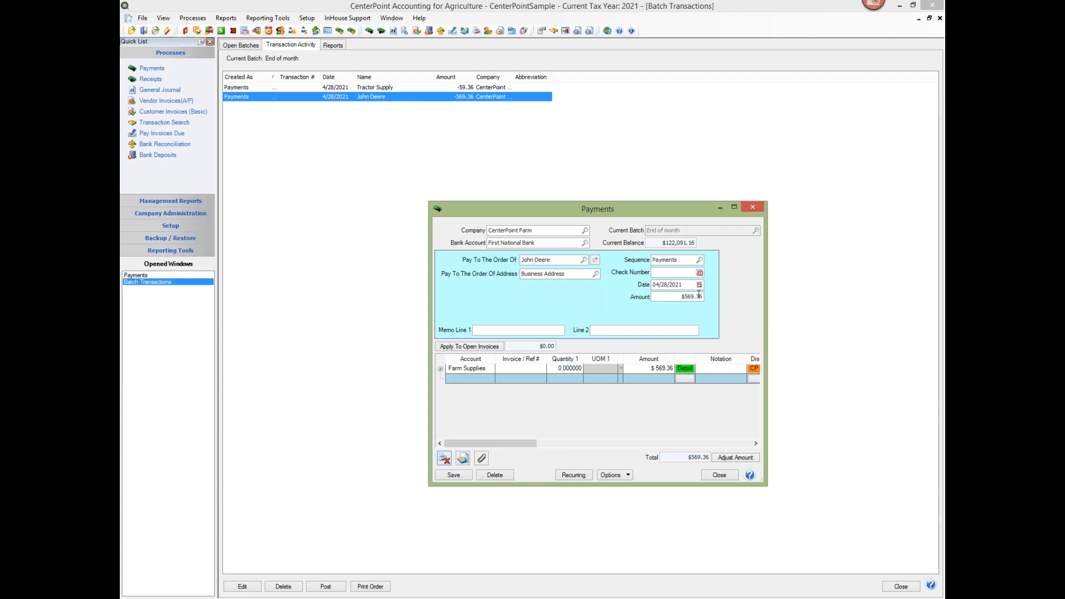
# - Set the John Deere payment's amount to $660.23, enter 660.23 on its Farm Supplies detail line, and save it
pyautogui.click(678, 296)
pyautogui.write('660.23')
pyautogui.press('Tab')
pyautogui.click(661, 369)
pyautogui.write('660.23')
pyautogui.press('Tab')
pyautogui.click(452, 477)
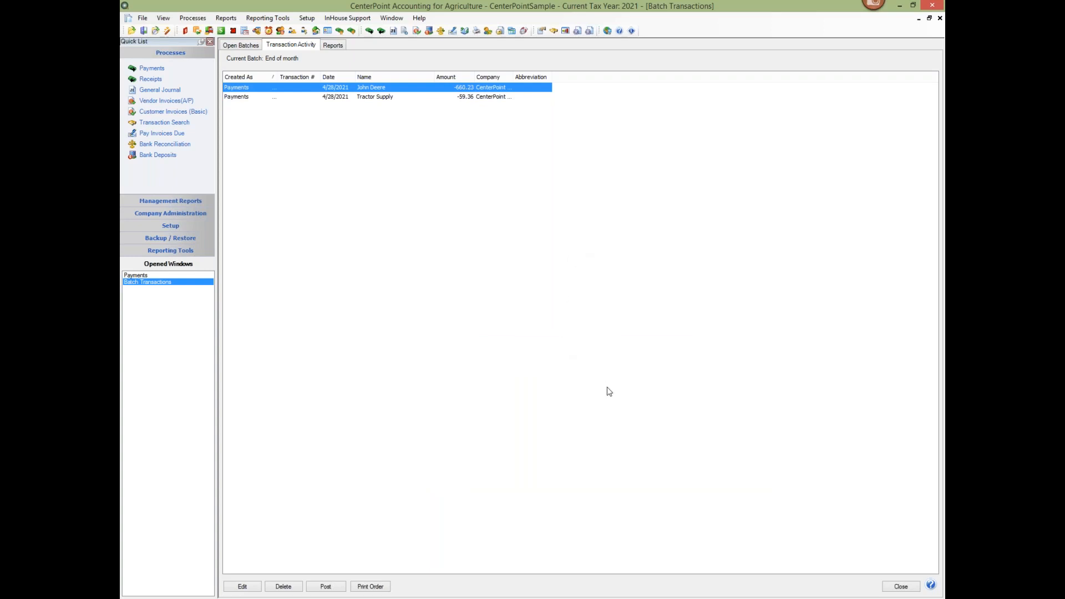
# - Select the Unposted Batch Transactions Detail report and limit its Batch criterion to End of month only
pyautogui.click(334, 46)
pyautogui.click(229, 70)
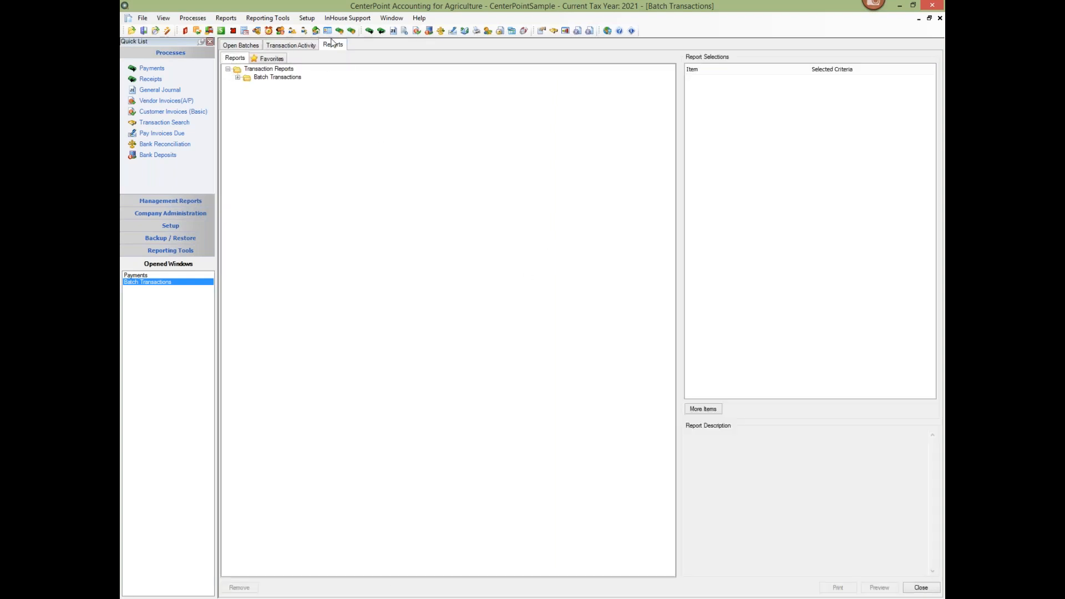
pyautogui.click(237, 77)
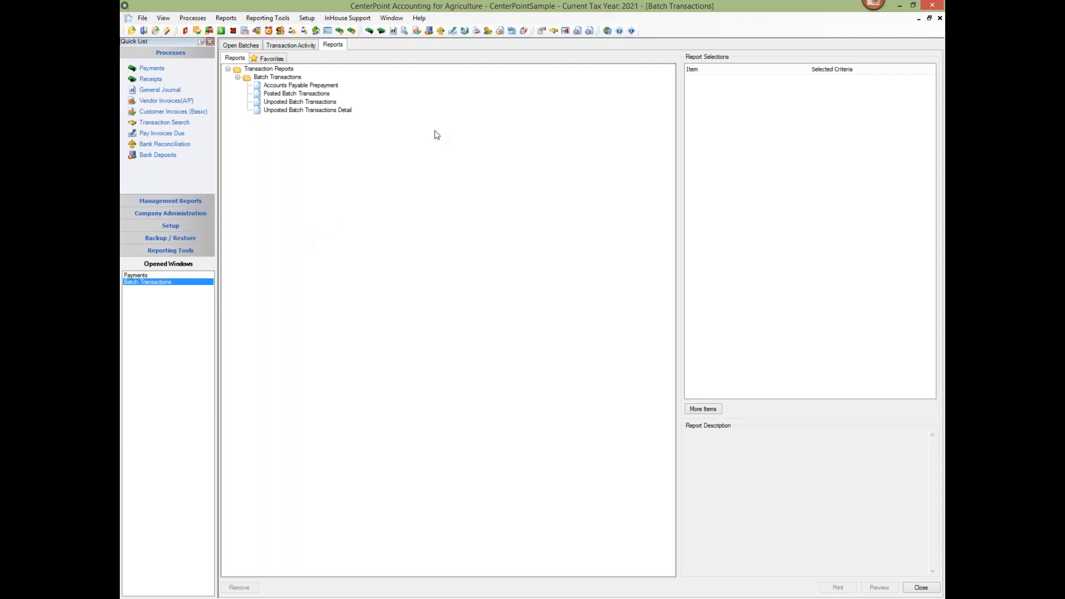
pyautogui.click(324, 111)
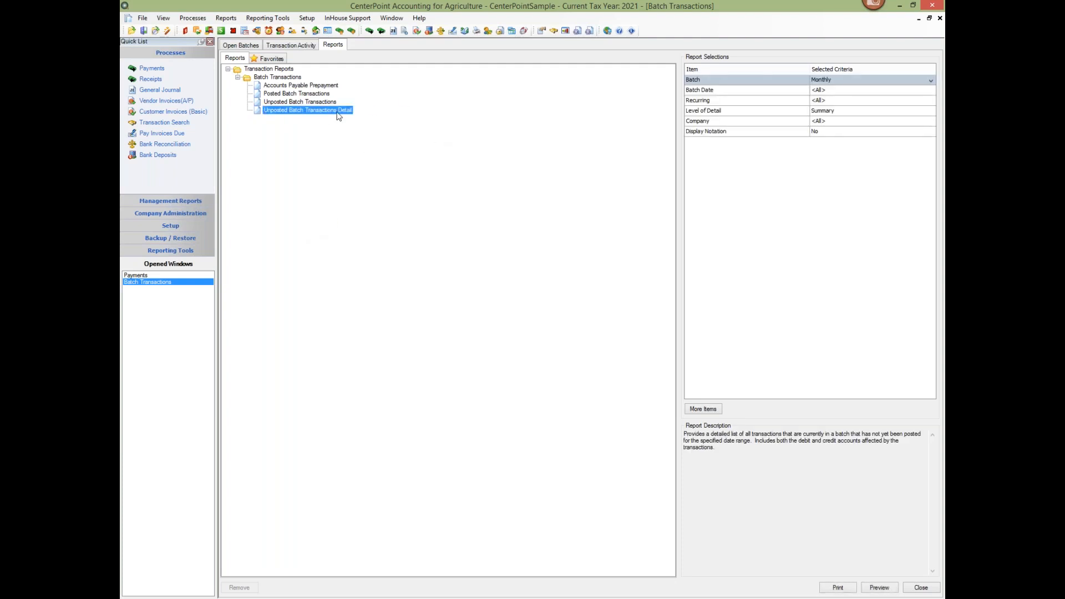
pyautogui.click(931, 81)
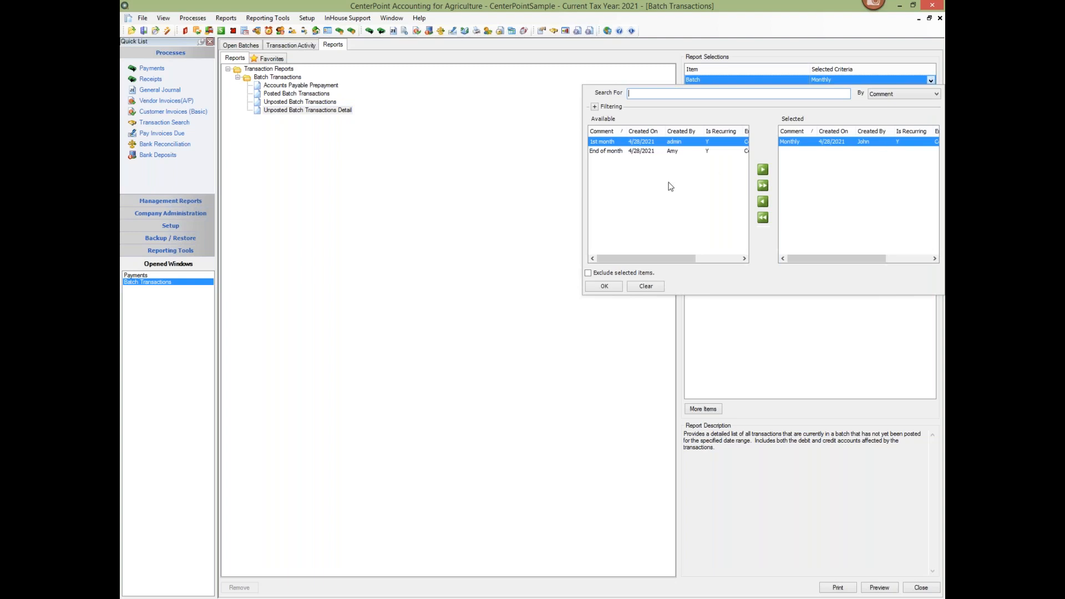
pyautogui.click(763, 217)
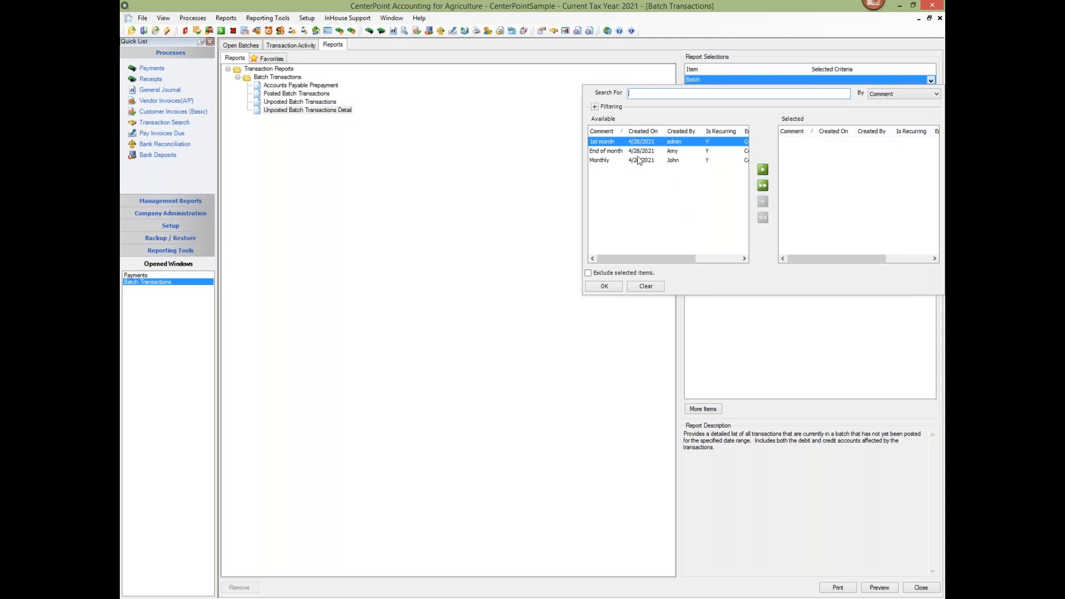
pyautogui.click(610, 152)
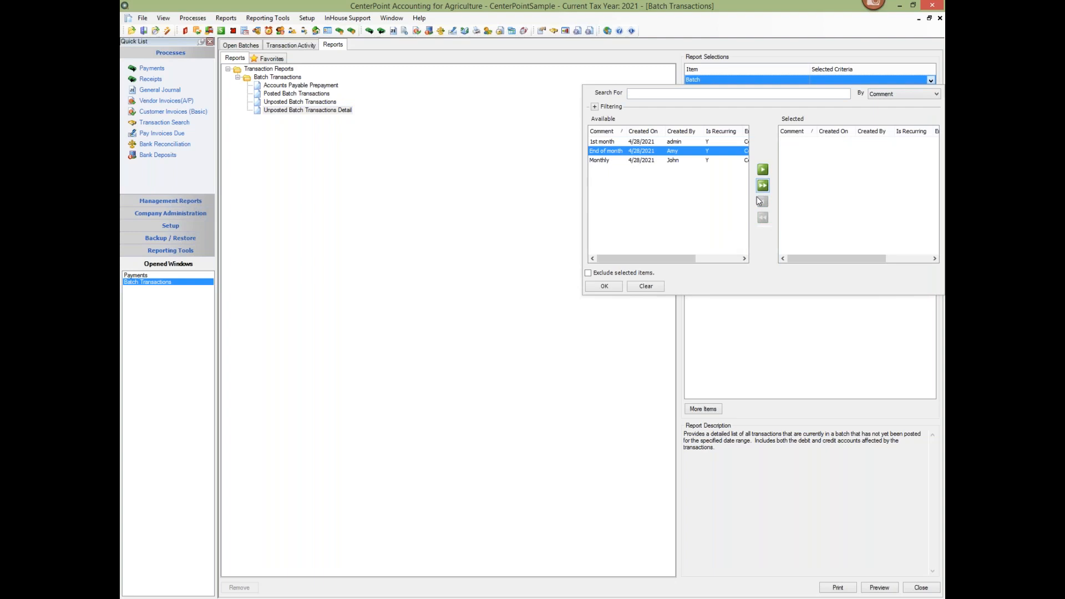
pyautogui.click(763, 169)
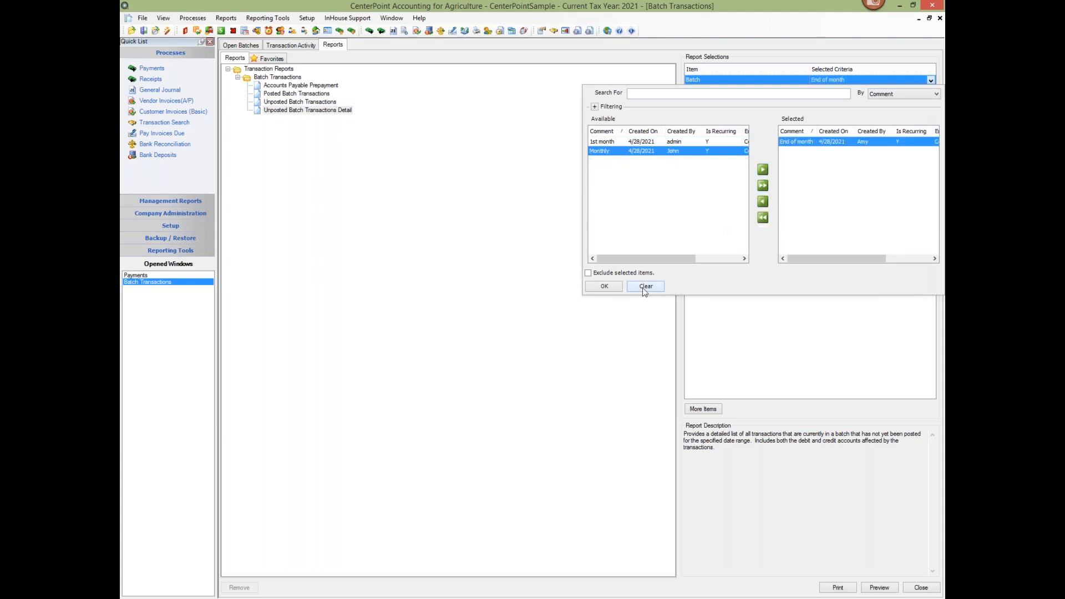
pyautogui.click(604, 286)
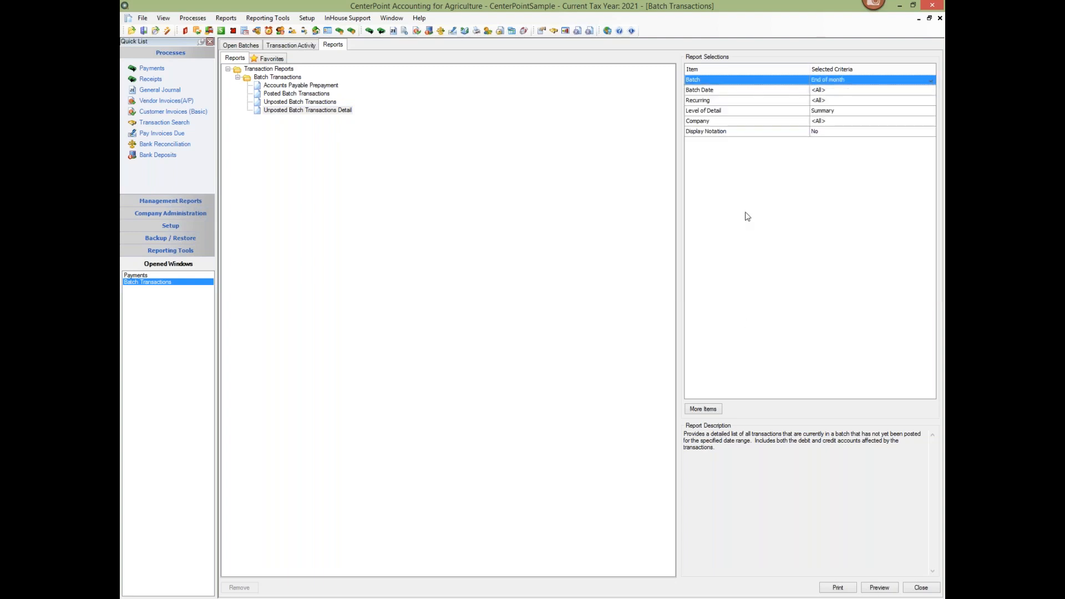
# - Set the report's Level of Detail to Detail, preview the report, and close the preview
pyautogui.click(832, 111)
pyautogui.click(821, 129)
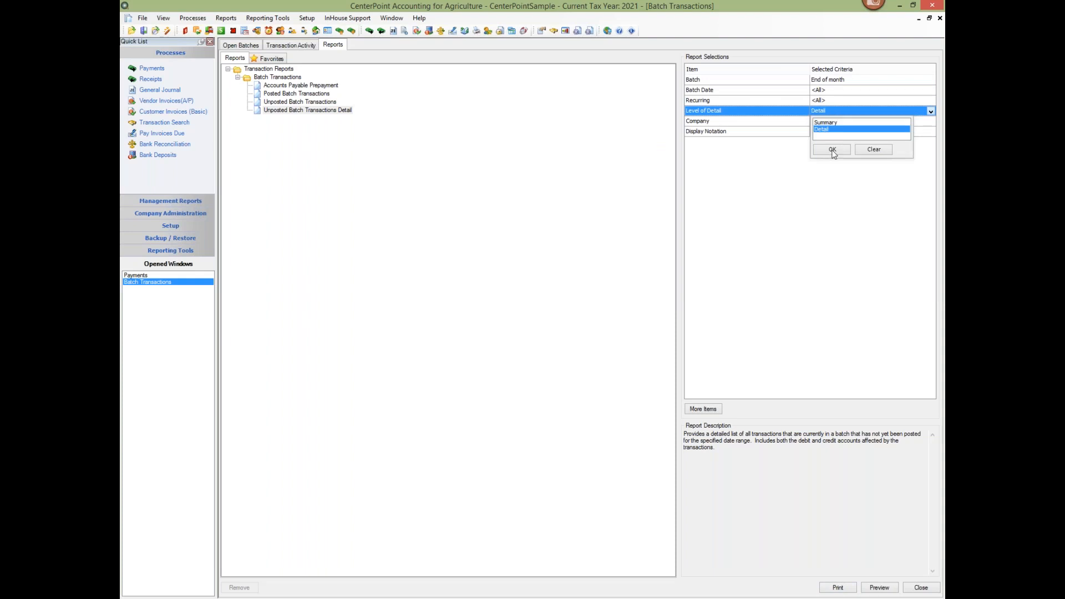
pyautogui.click(831, 149)
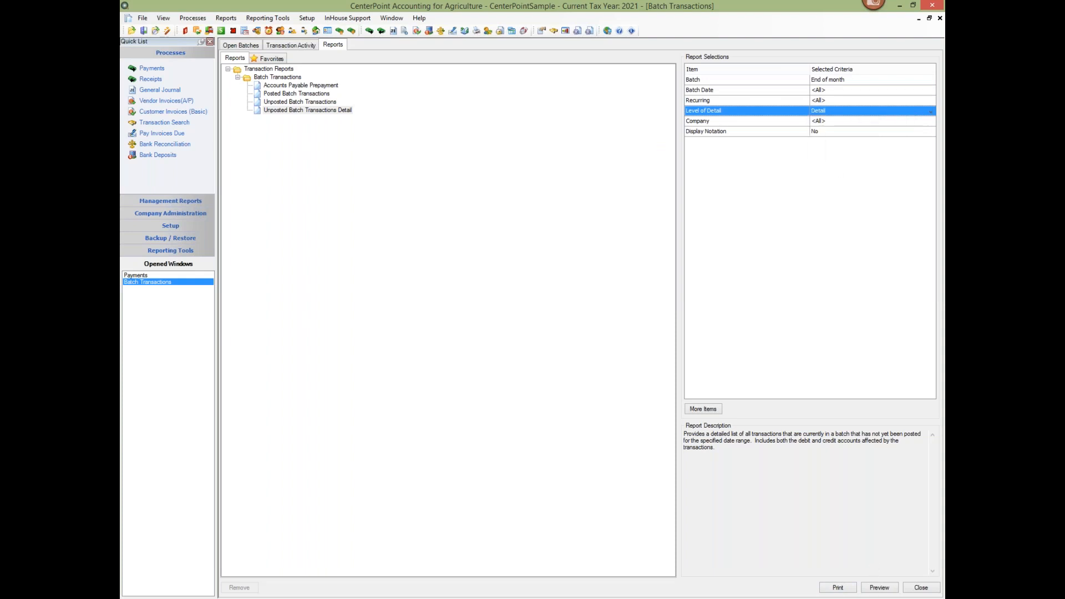
pyautogui.click(876, 589)
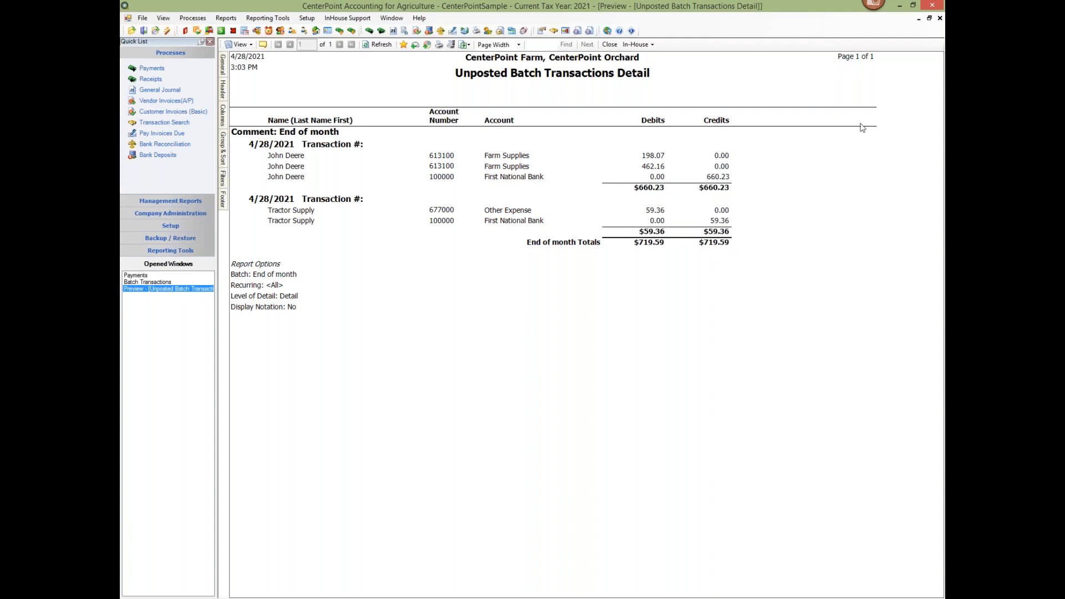
pyautogui.click(940, 19)
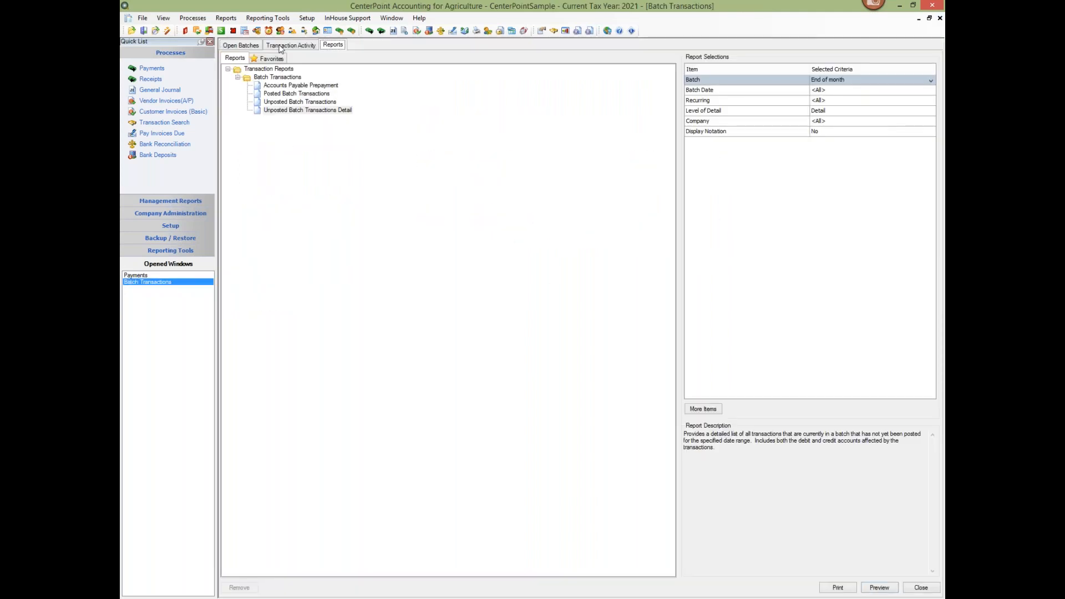
# - Examine the print order options for the End of month batch's transactions without adding any sort field
pyautogui.click(299, 46)
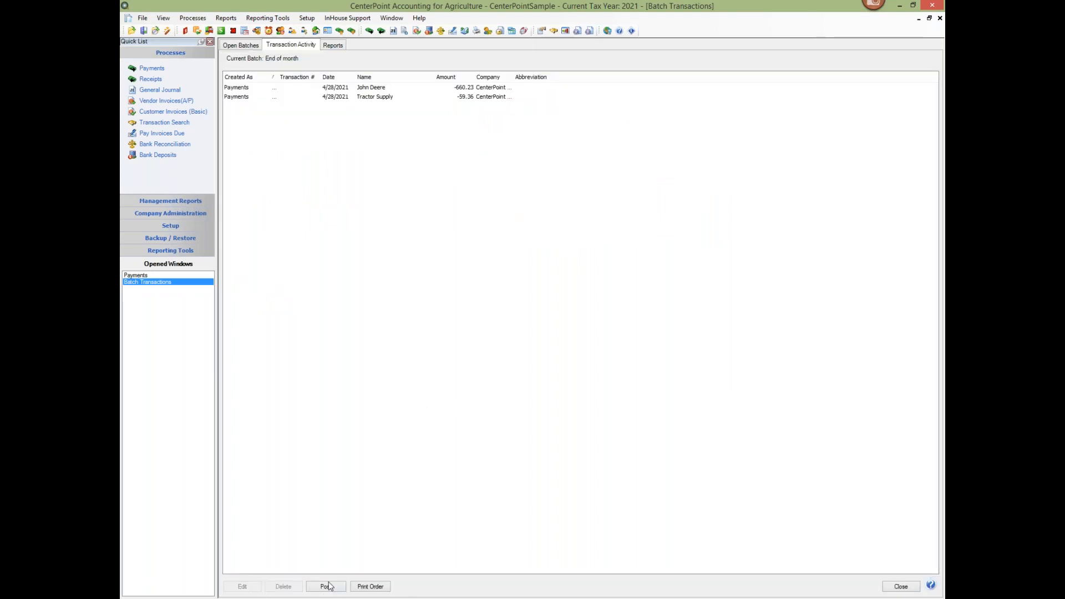
pyautogui.click(370, 587)
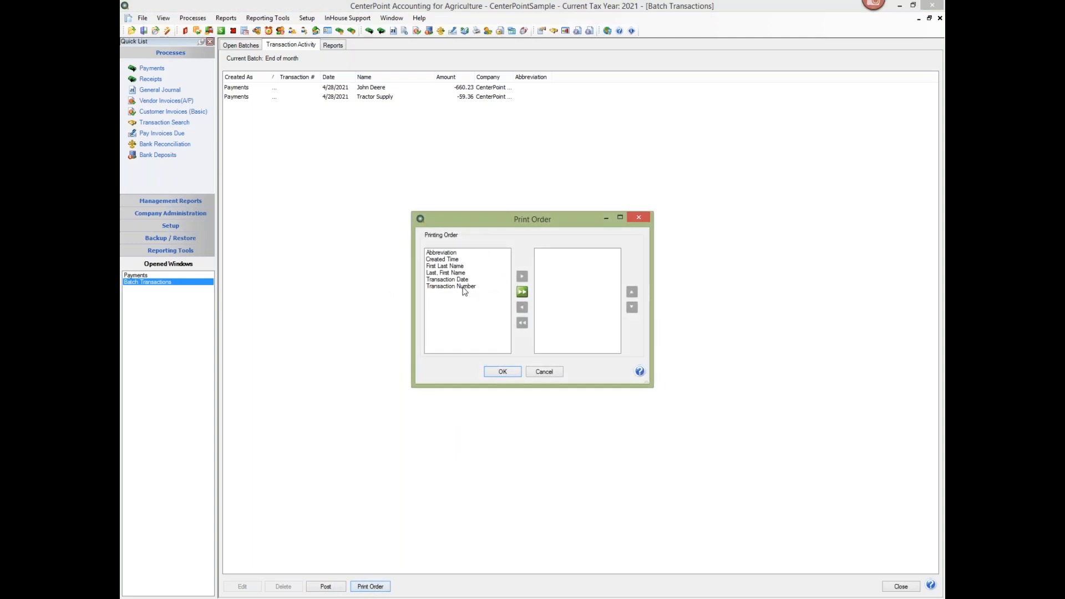
pyautogui.click(441, 253)
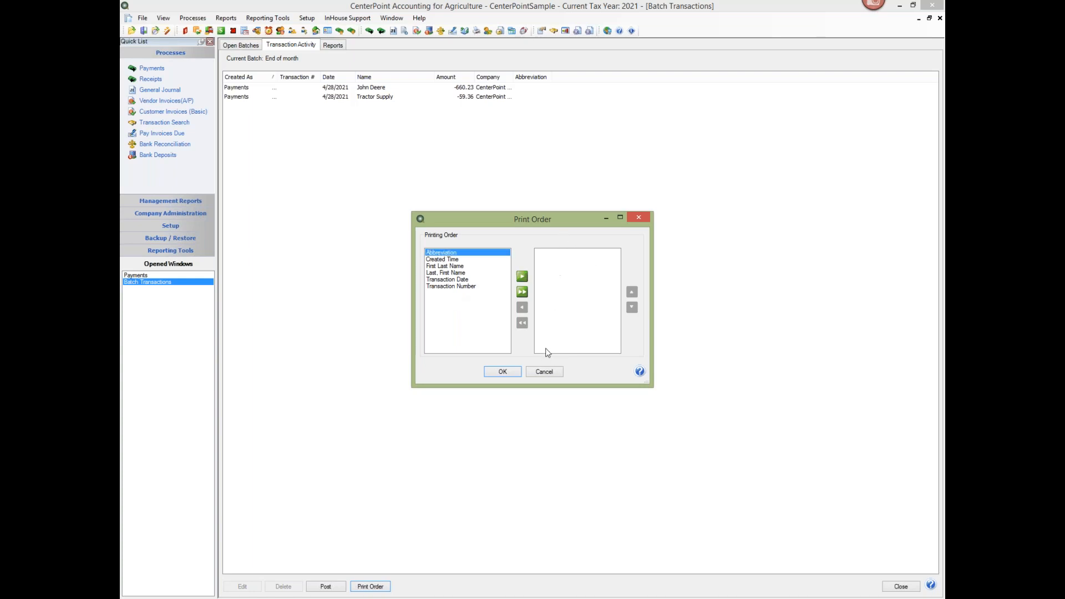
pyautogui.click(501, 373)
# - Post the End of month batch's transactions with the transaction date 04/30/2021
pyautogui.click(328, 587)
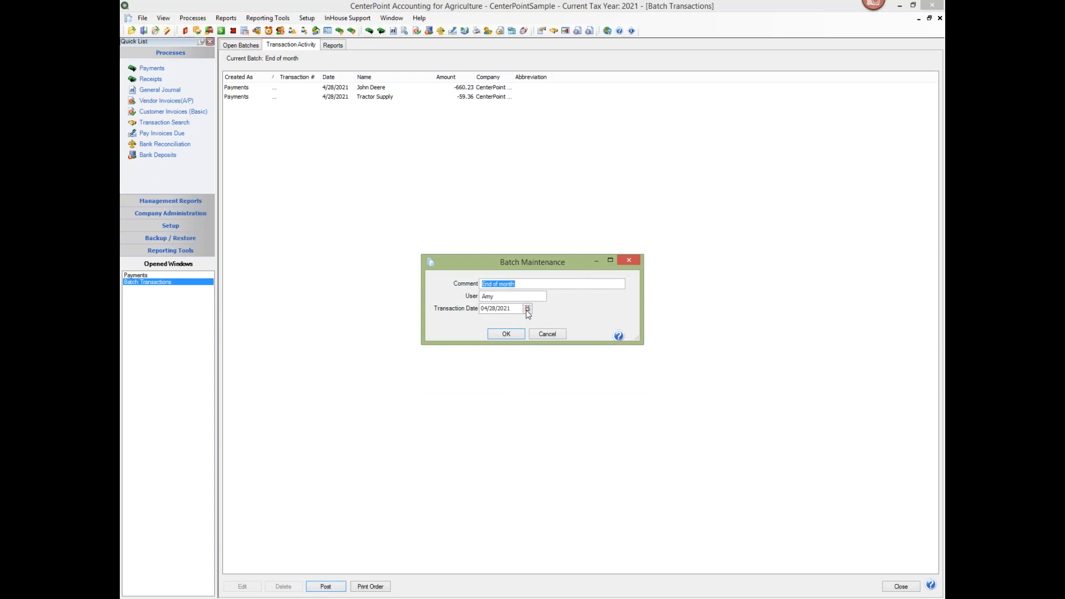
pyautogui.click(527, 310)
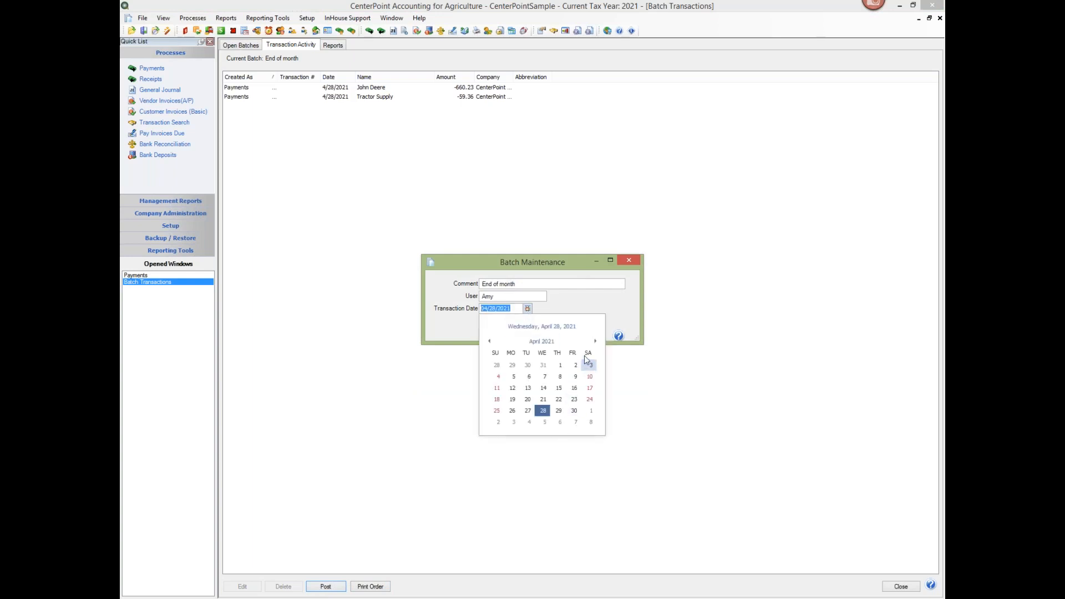
pyautogui.click(574, 410)
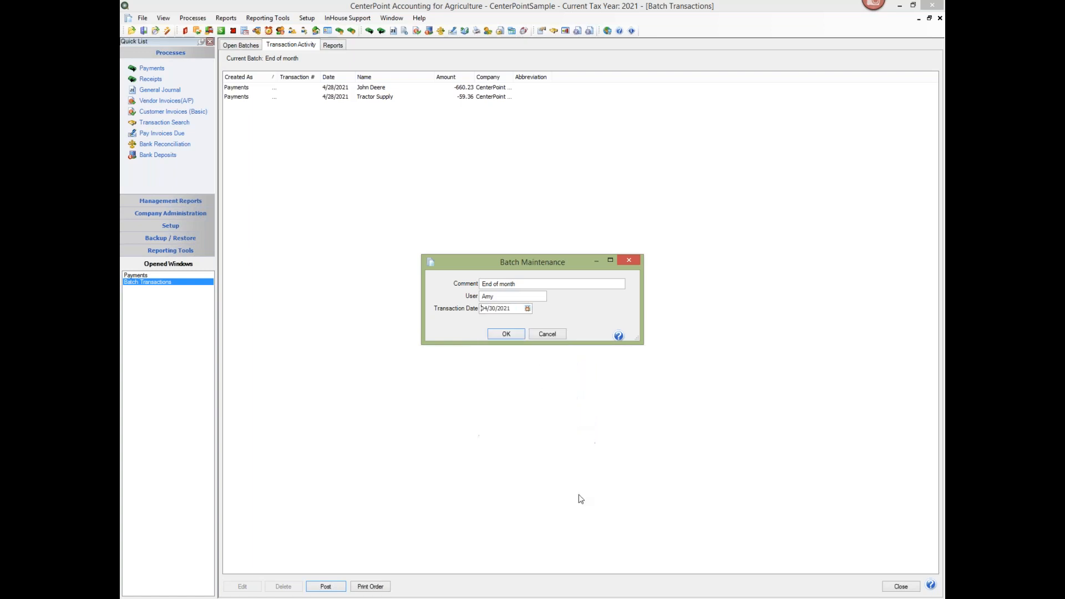
pyautogui.click(504, 336)
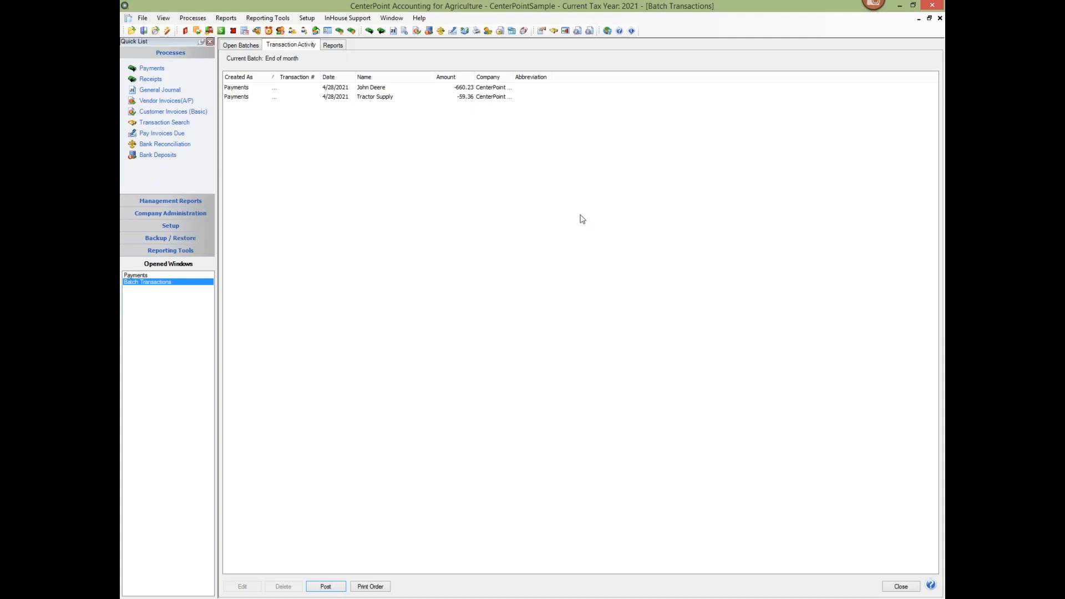
# - Search the posted transactions dated 04/30/2021 to 04/30/2021 in Transaction Search, and close the search
pyautogui.click(193, 18)
pyautogui.click(212, 181)
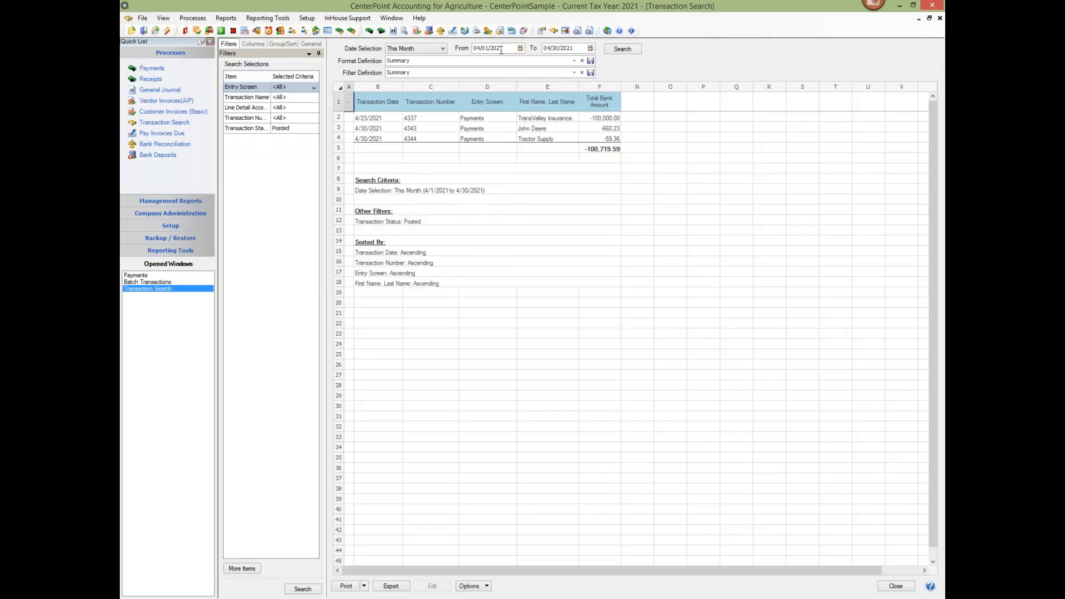
pyautogui.moveTo(506, 50); pyautogui.dragTo(473, 50)
pyautogui.write('0')
pyautogui.press('Tab')
pyautogui.click(623, 49)
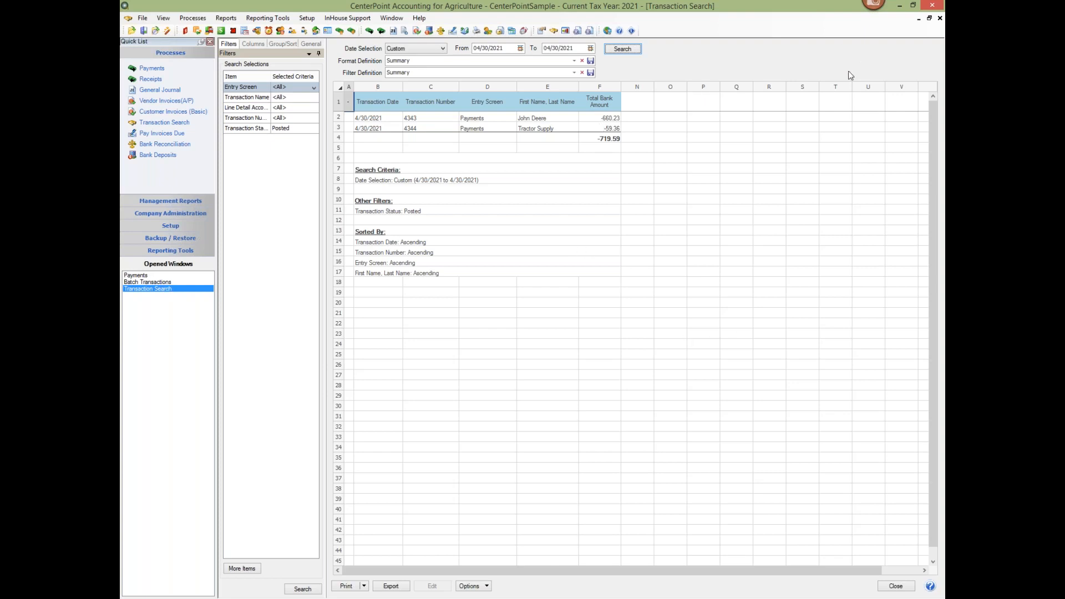
pyautogui.click(940, 19)
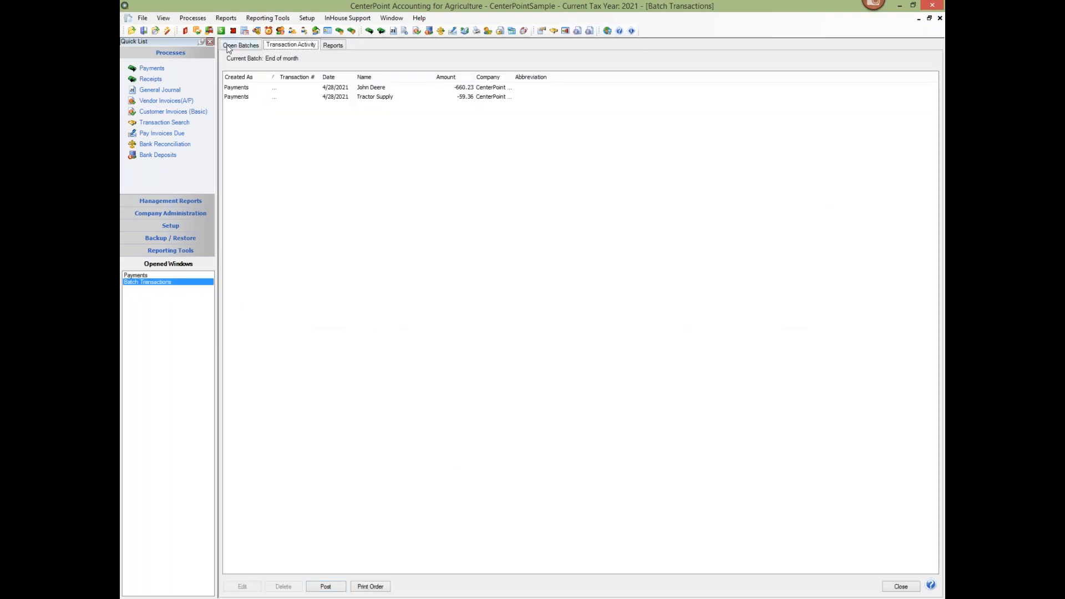
# - Make the End of month batch non-recurring and post it using the original transaction entry dates
pyautogui.click(227, 46)
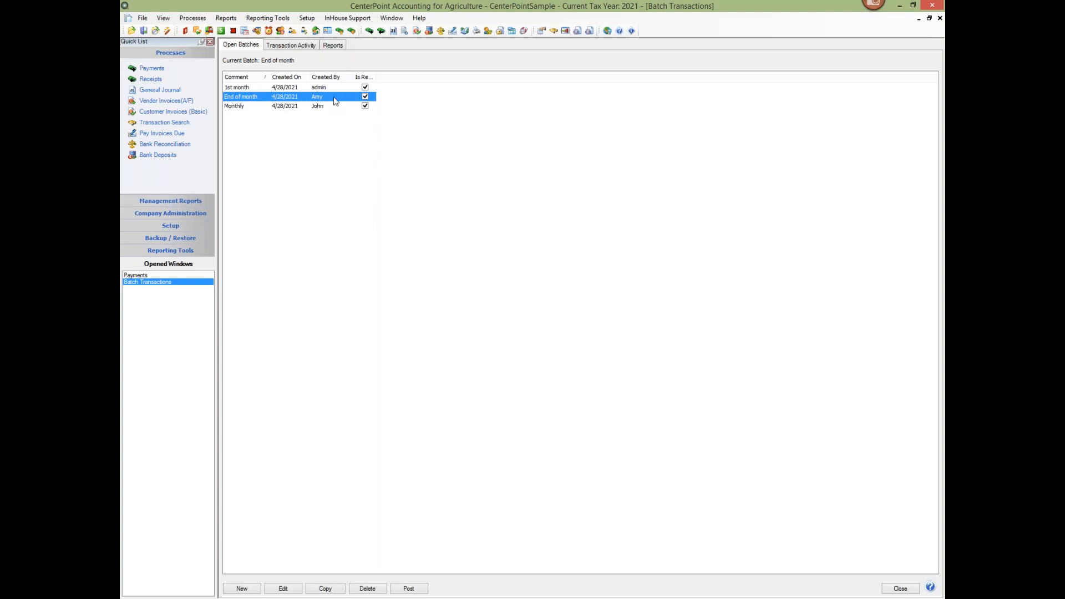
pyautogui.click(365, 97)
pyautogui.click(409, 589)
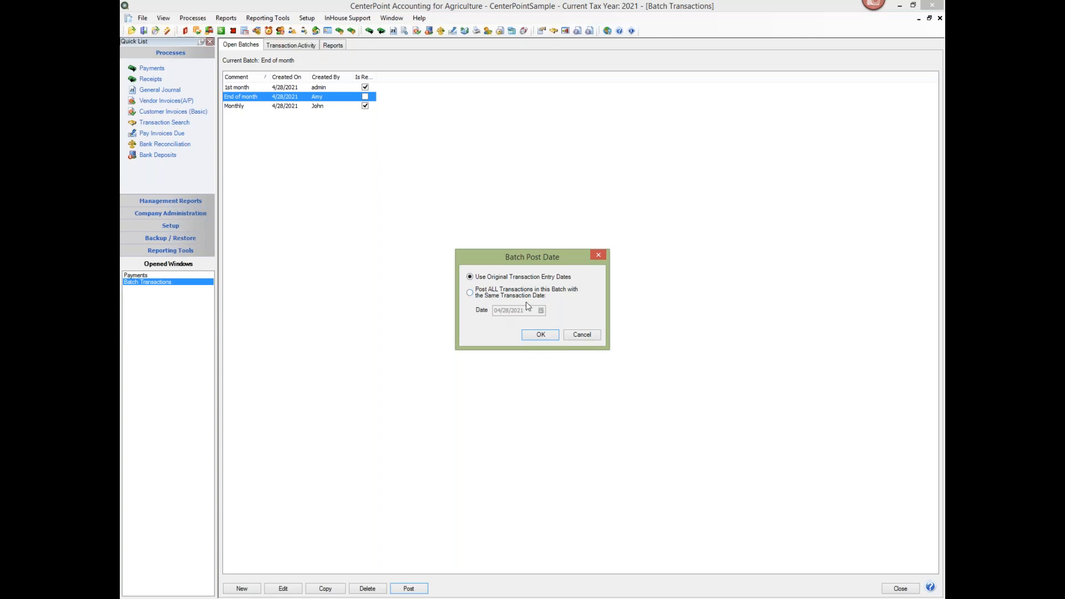
pyautogui.click(471, 294)
pyautogui.click(470, 276)
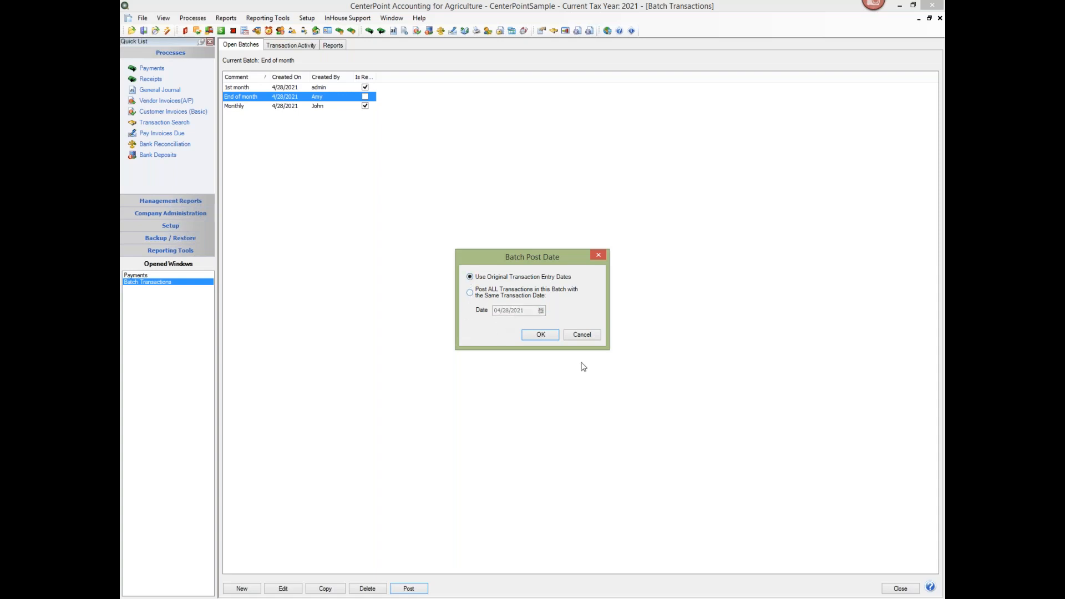
pyautogui.click(540, 335)
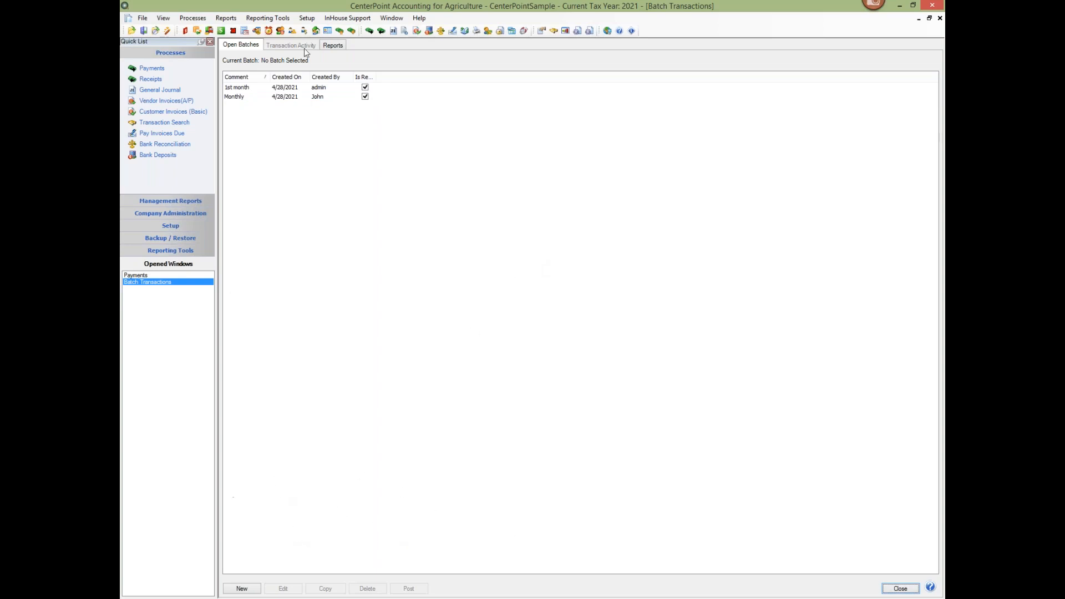
# - Delete the 1st month batch from the open batches
pyautogui.click(284, 98)
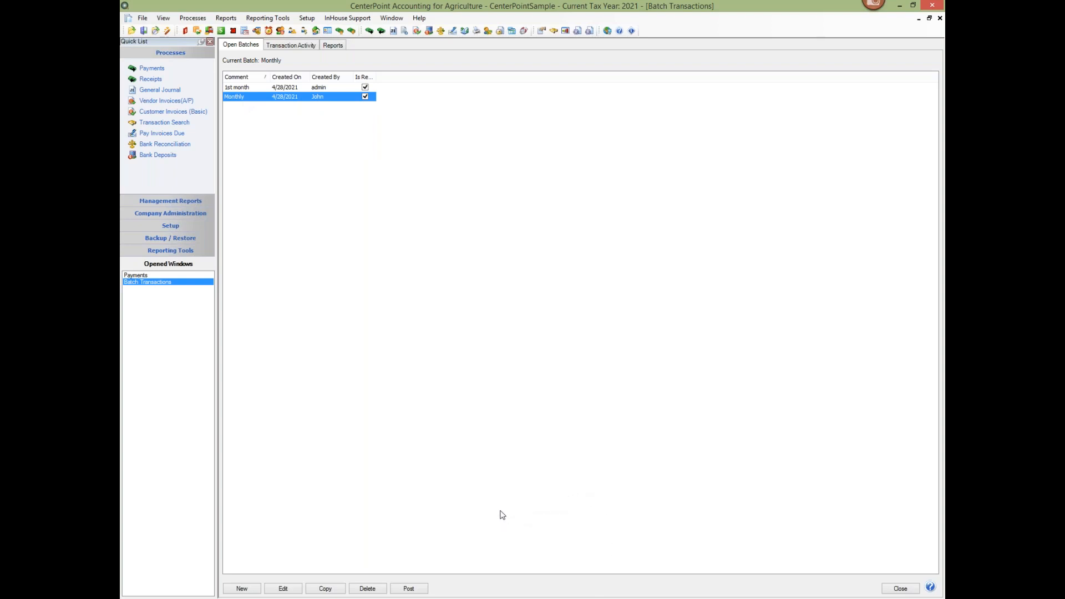
pyautogui.click(273, 90)
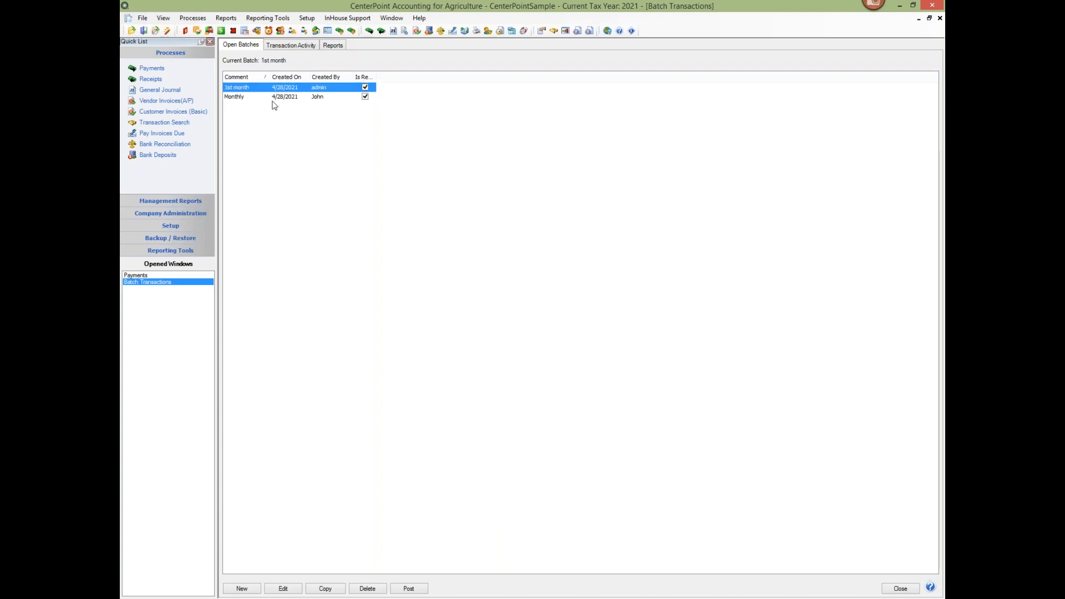
pyautogui.click(368, 590)
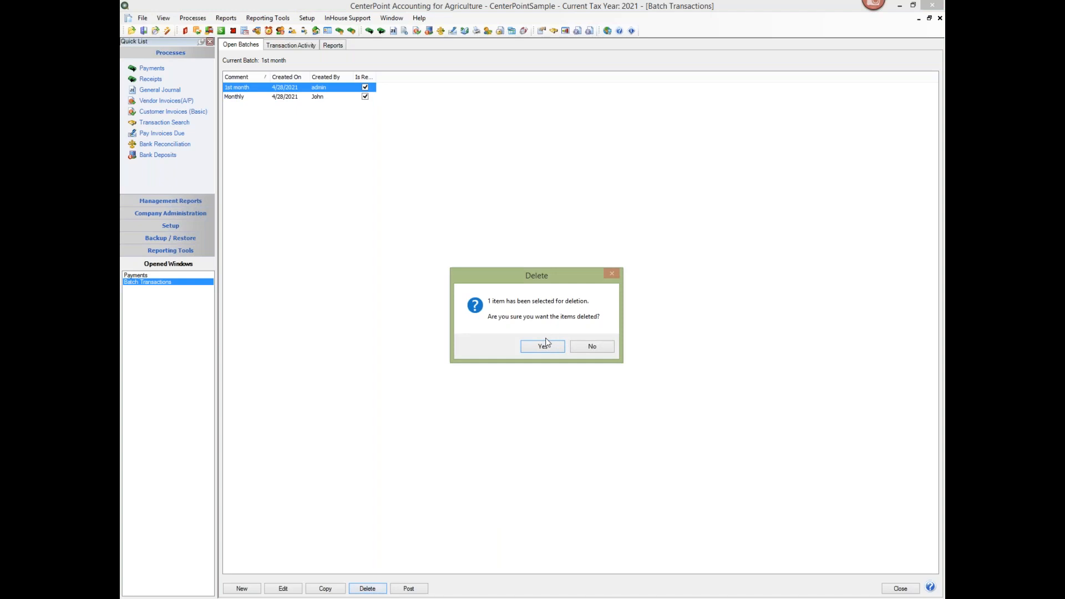
pyautogui.click(544, 344)
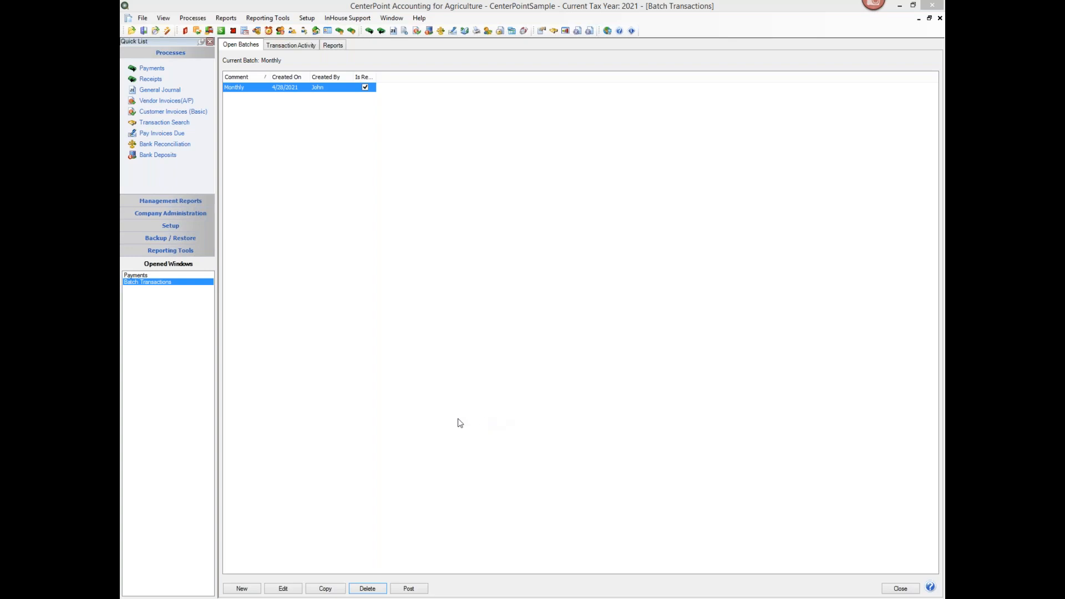
# - In Payments, create a recurring transaction batch named Mid month and make it the current batch
pyautogui.click(146, 276)
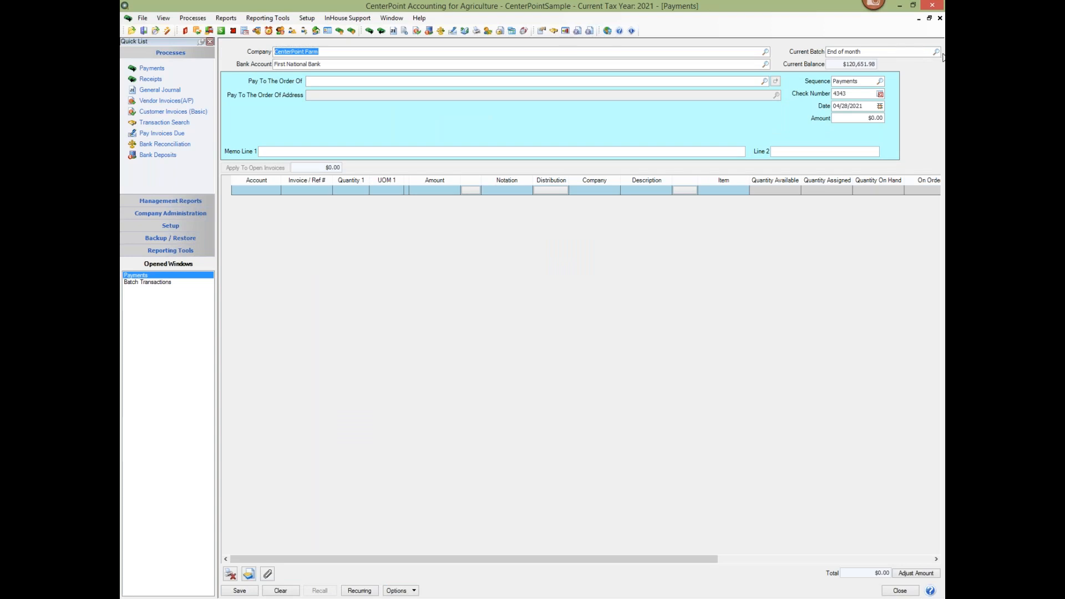
pyautogui.click(933, 52)
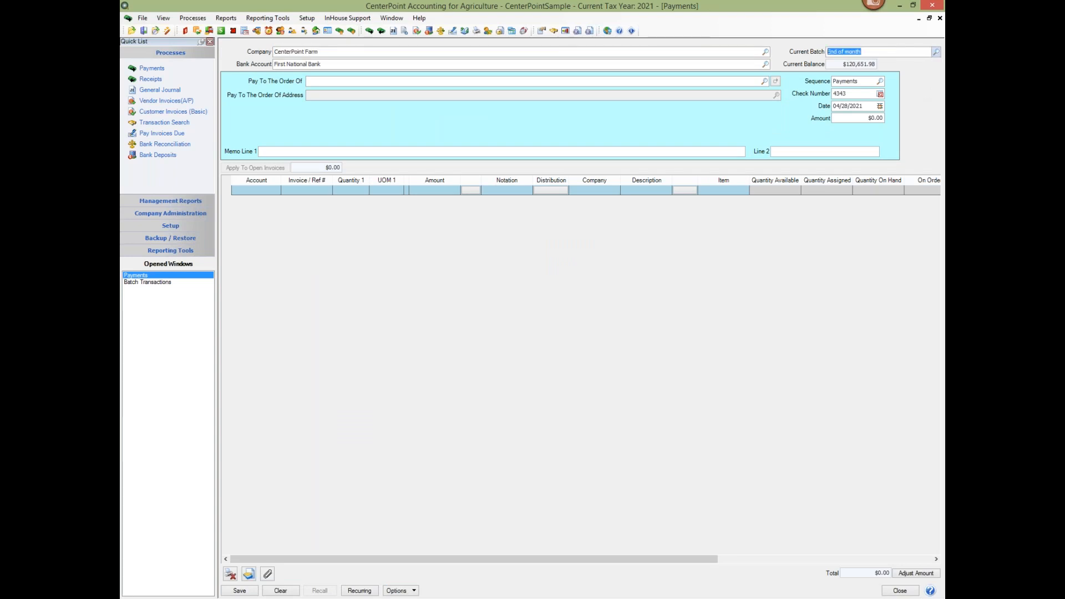
pyautogui.click(936, 53)
pyautogui.click(462, 384)
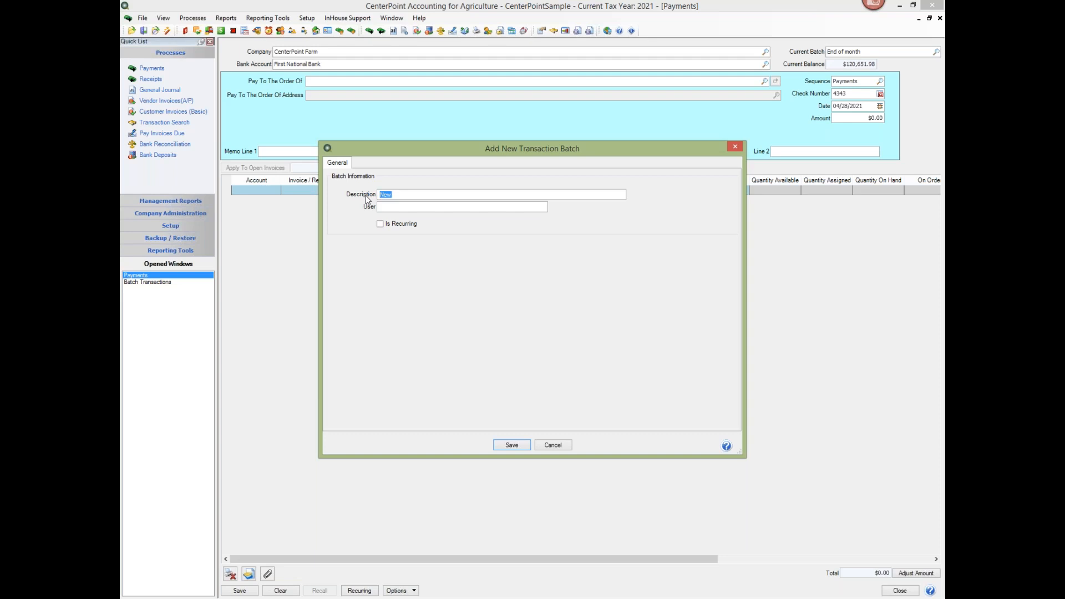
pyautogui.write('Mid month')
pyautogui.click(380, 224)
pyautogui.click(511, 446)
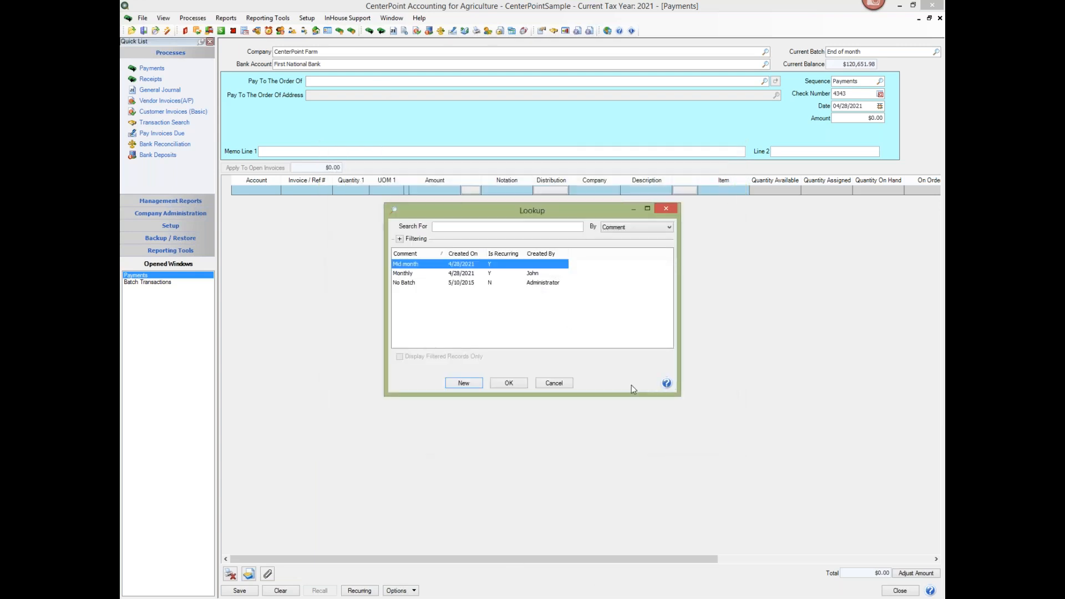
pyautogui.click(509, 384)
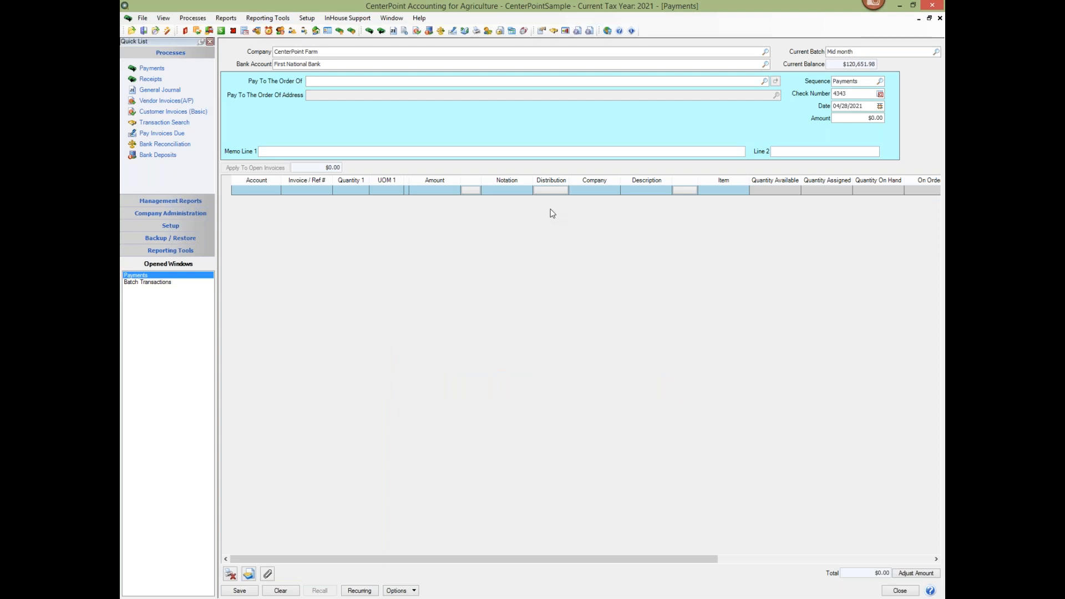
# - Enter and save a $153.69 payment to Office Depot on the Office Supplies account in the Mid month batch
pyautogui.write('office')
pyautogui.press('Tab')
pyautogui.click(876, 119)
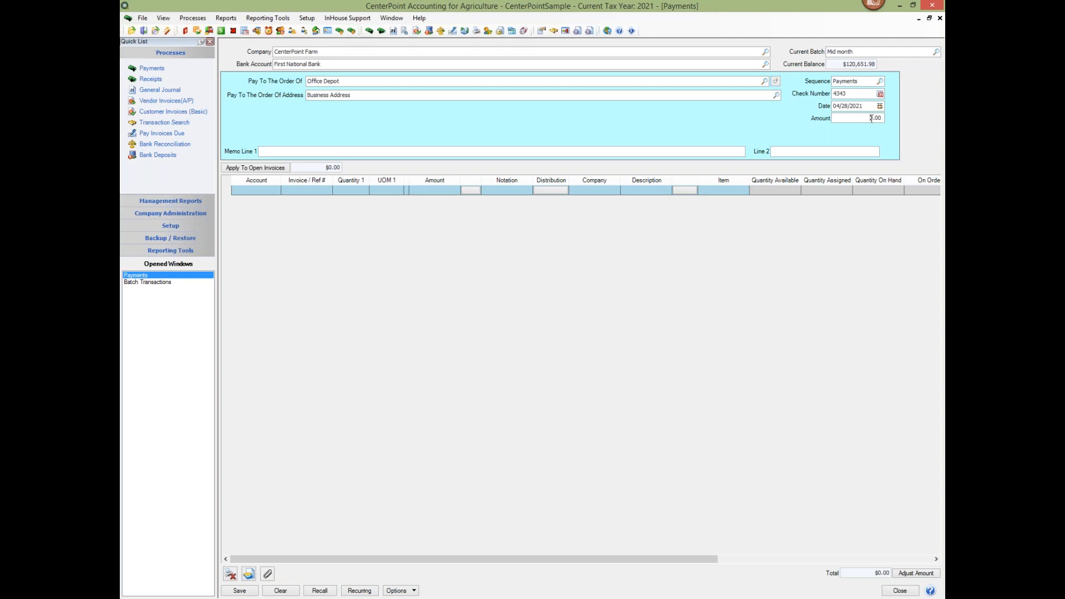
pyautogui.write('153.69')
pyautogui.press('Tab')
pyautogui.click(235, 190)
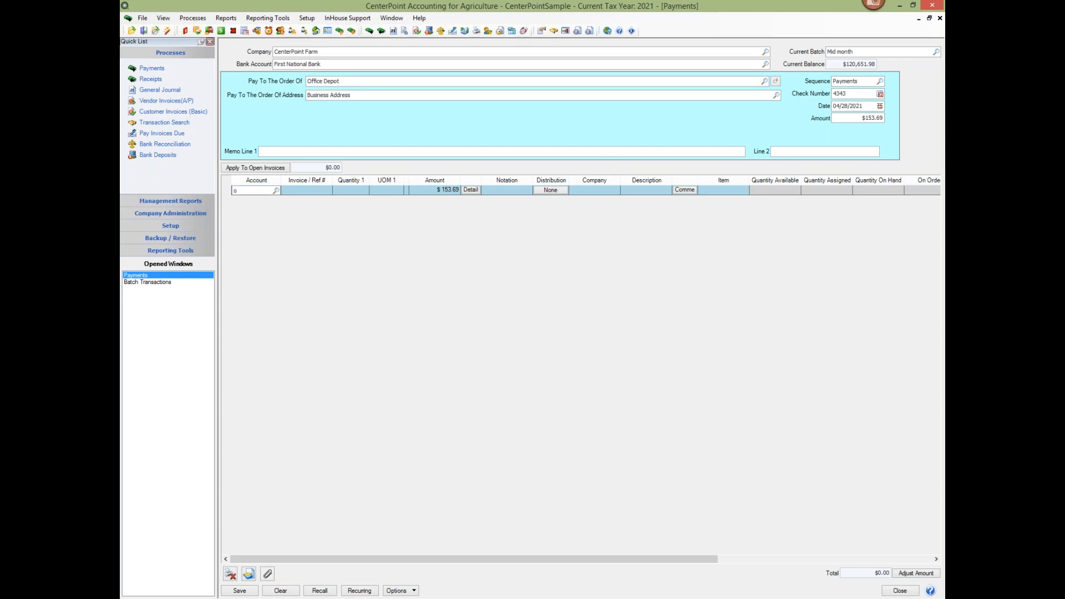
pyautogui.write('off')
pyautogui.press('Tab')
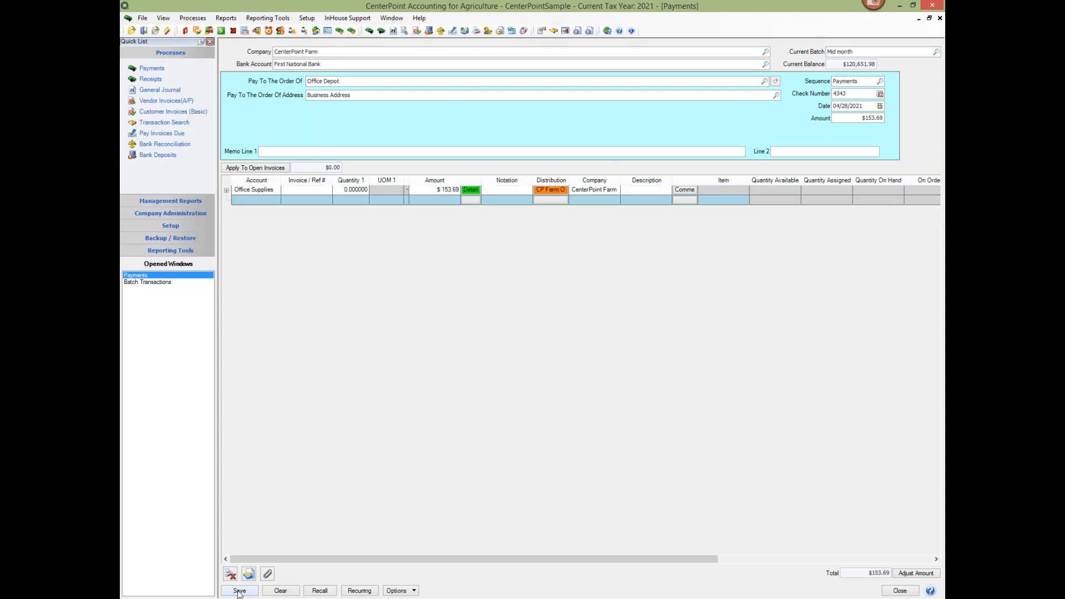
pyautogui.click(239, 591)
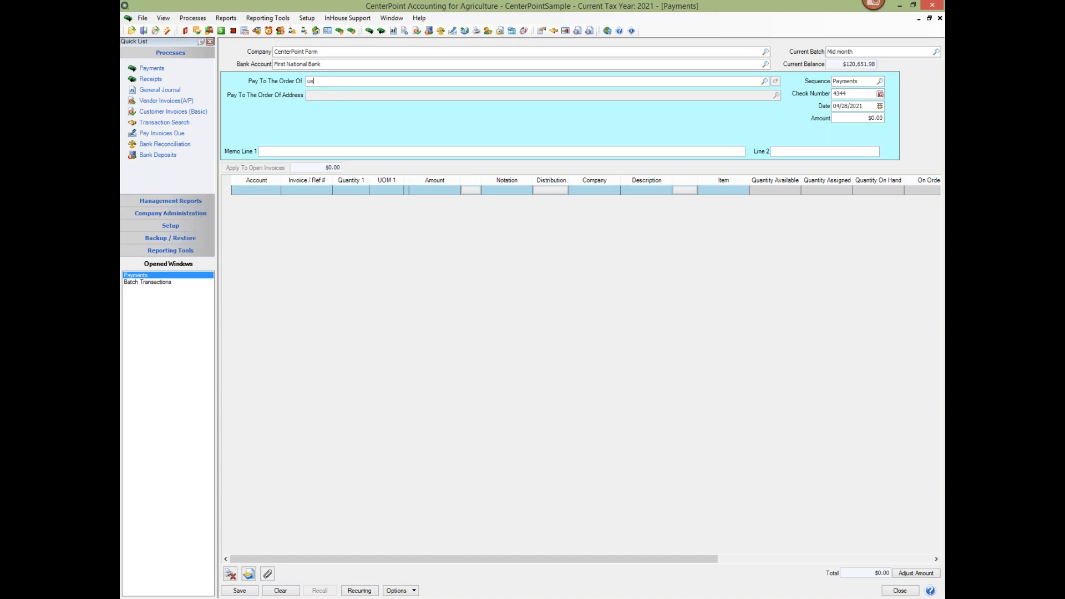
# - Enter and save an $89.36 payment to US Post Office on the Postage Expense account in the Mid month batch
pyautogui.write('us p')
pyautogui.press('Tab')
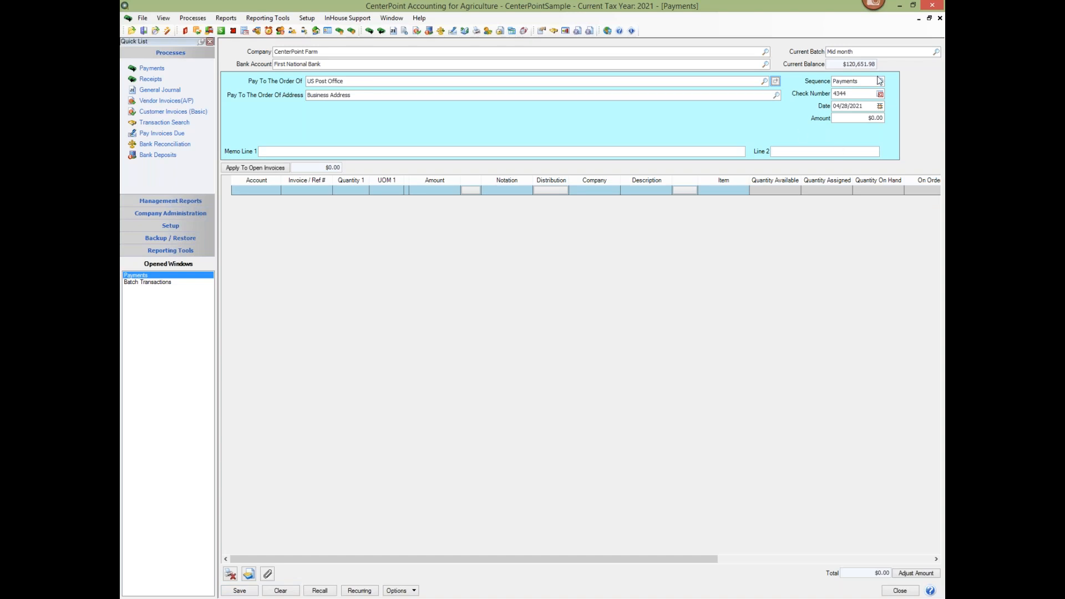
pyautogui.click(857, 118)
pyautogui.write('89.36')
pyautogui.press('Return')
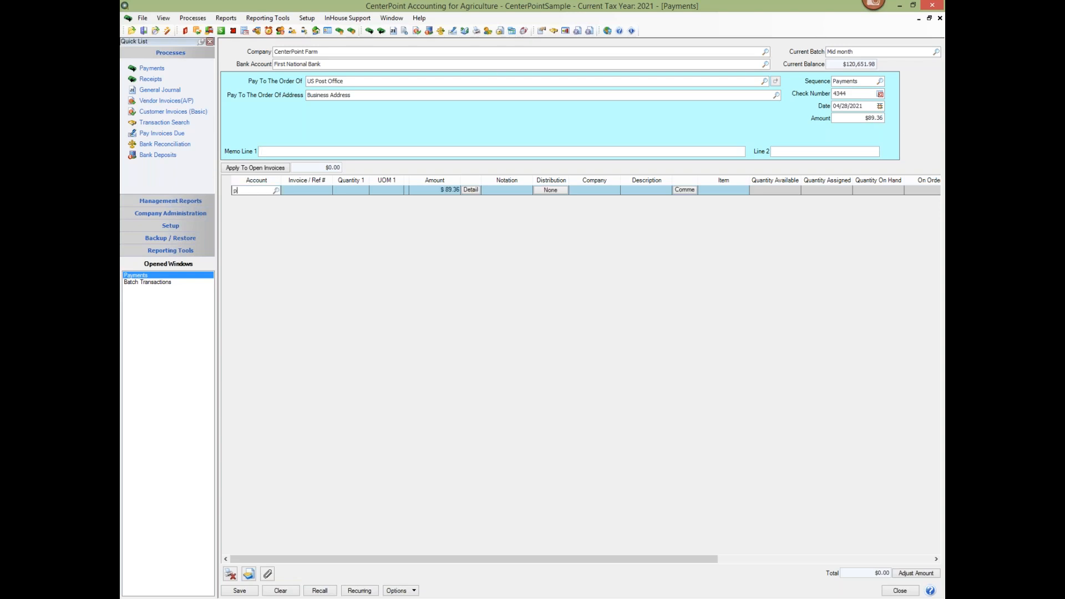
pyautogui.write('po')
pyautogui.press('Tab')
pyautogui.click(523, 277)
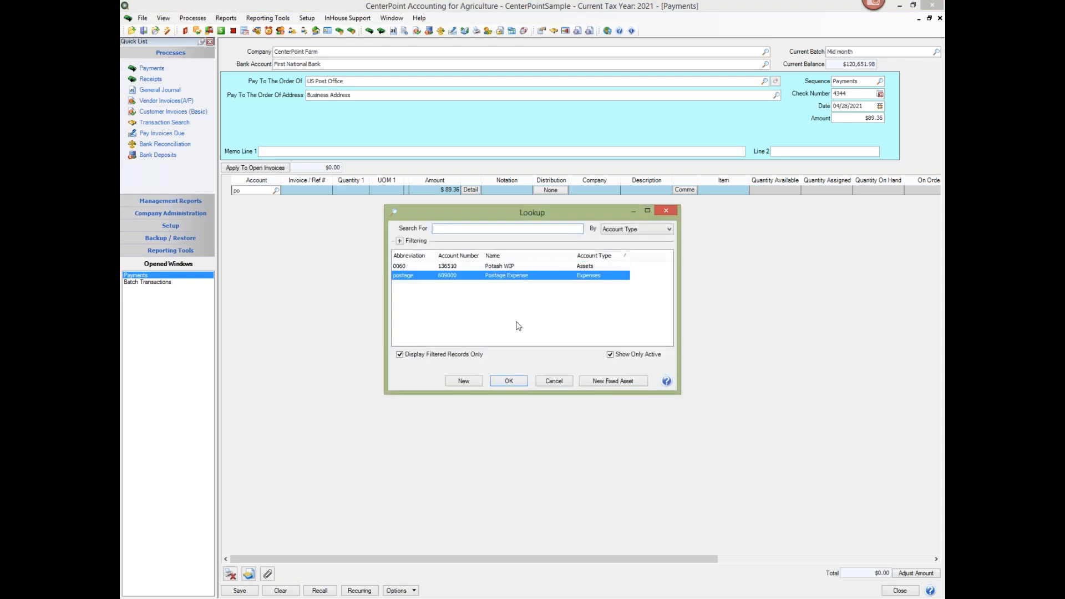
pyautogui.click(522, 382)
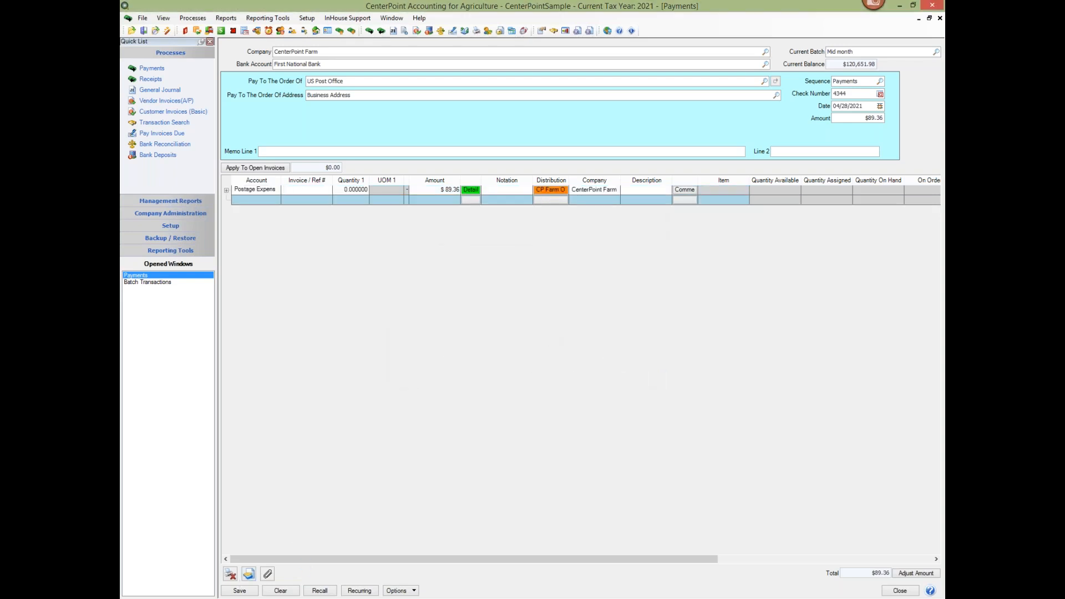
pyautogui.click(243, 592)
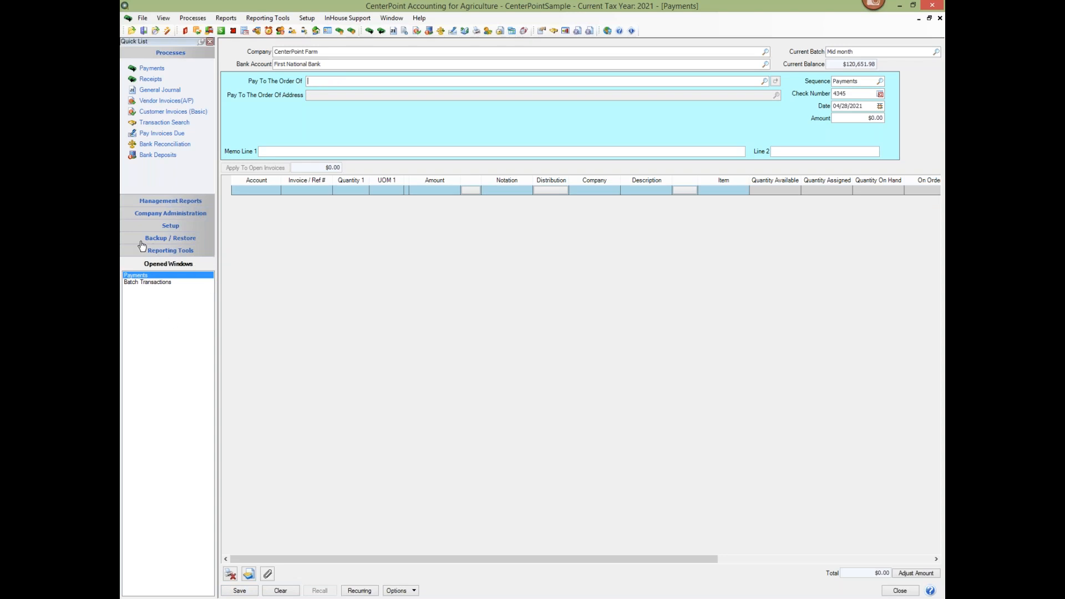
# - Return to Batch Transactions, refresh the list of open batches and select the Mid month batch
pyautogui.click(193, 20)
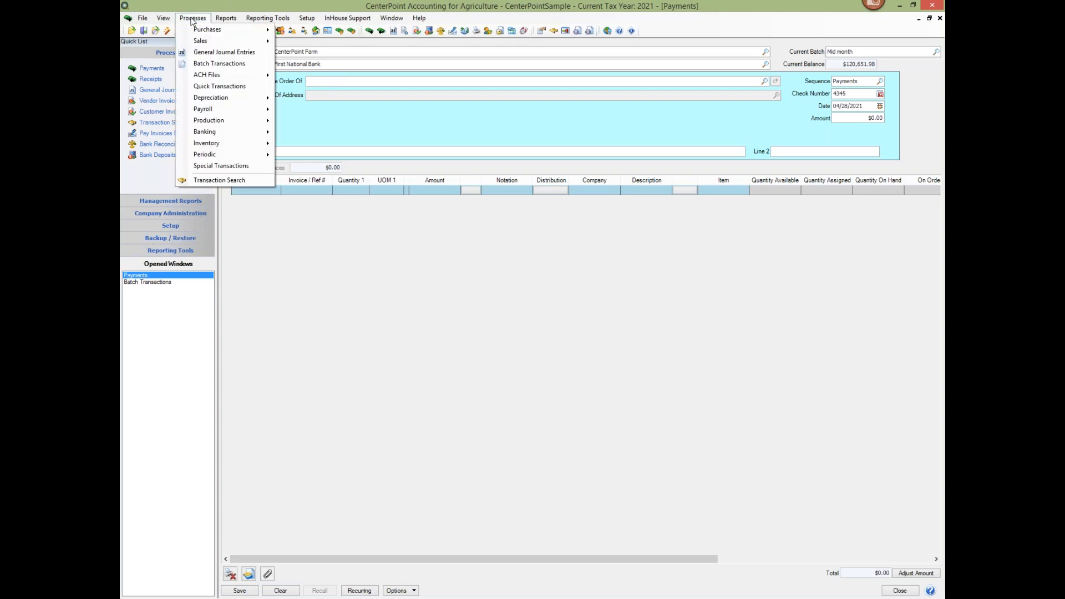
pyautogui.click(218, 63)
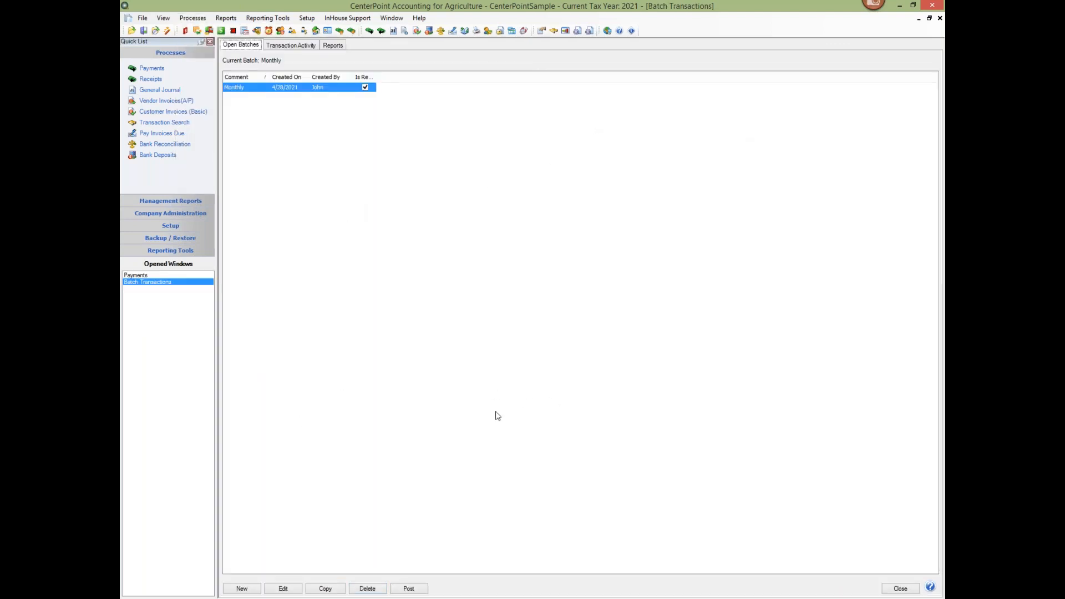
pyautogui.rightClick(722, 158)
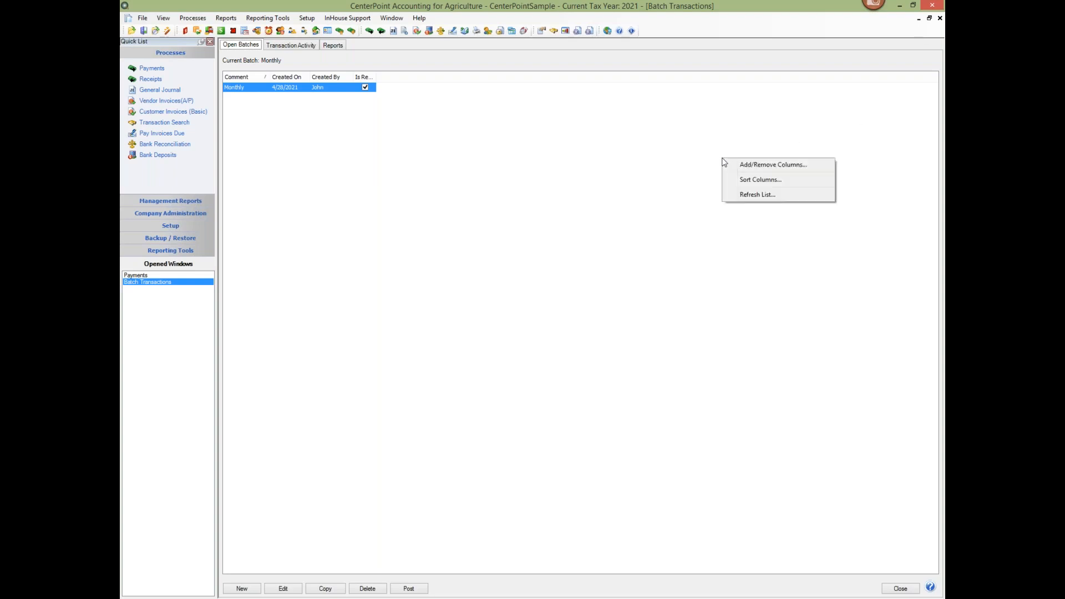
pyautogui.click(740, 194)
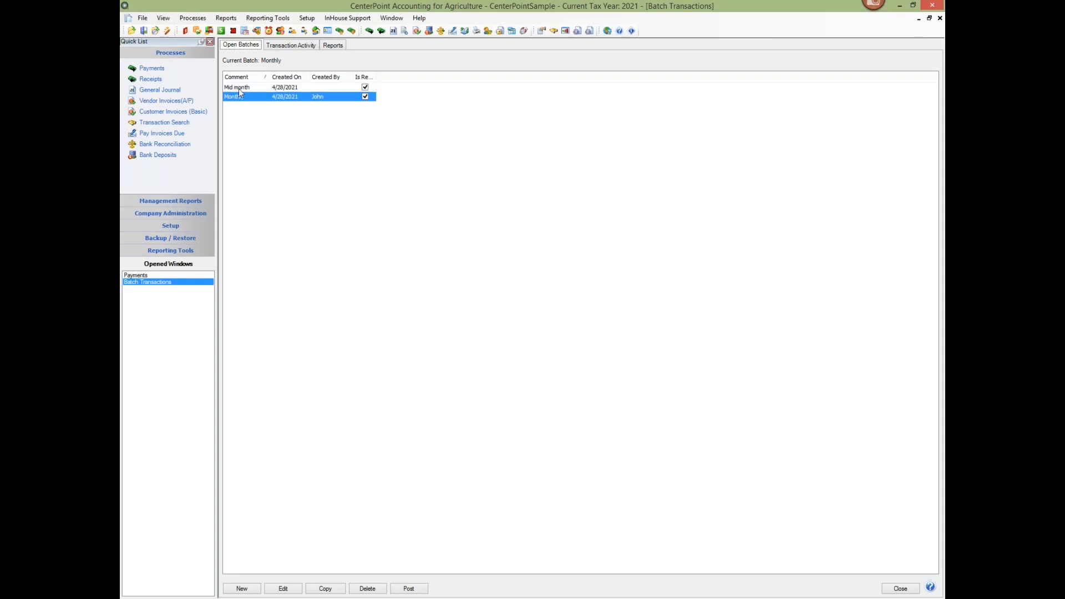
pyautogui.click(235, 87)
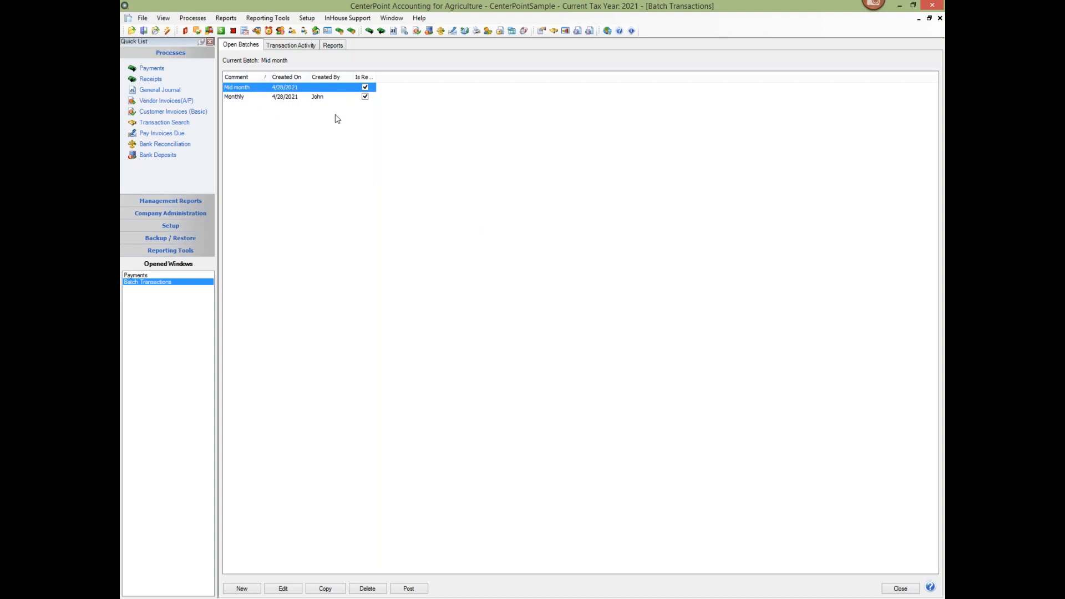
# - Examine the columns available for the open batches list, and close the column settings without changing them
pyautogui.rightClick(610, 140)
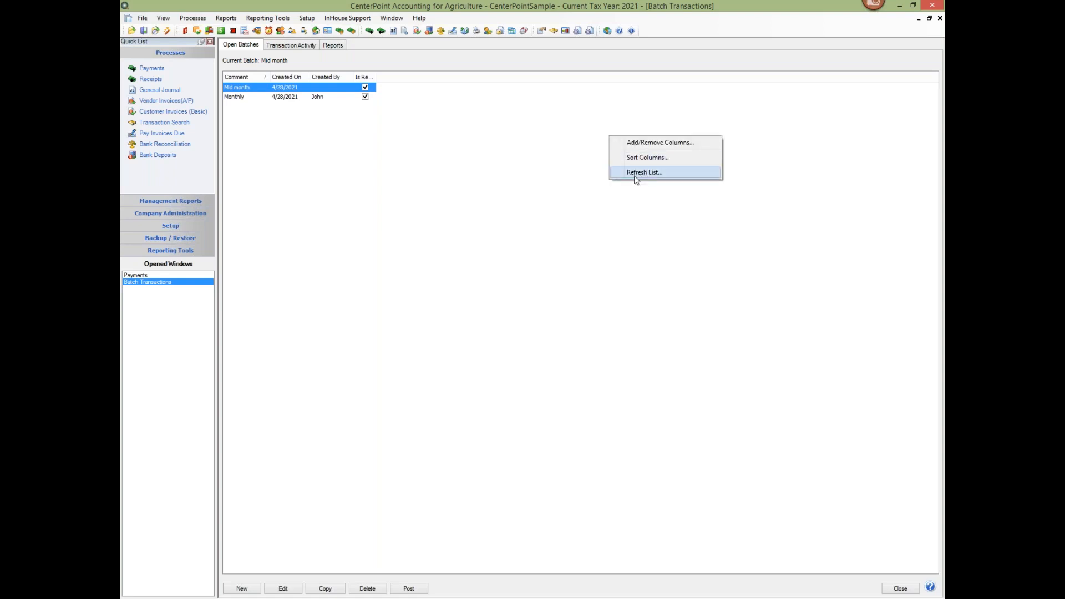
pyautogui.click(650, 144)
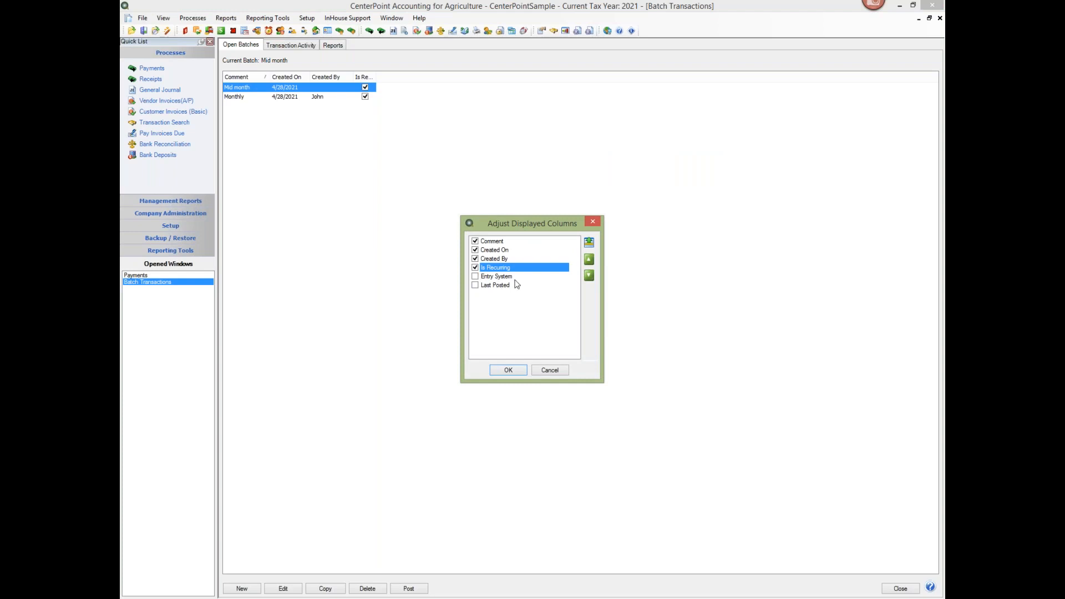
pyautogui.click(594, 221)
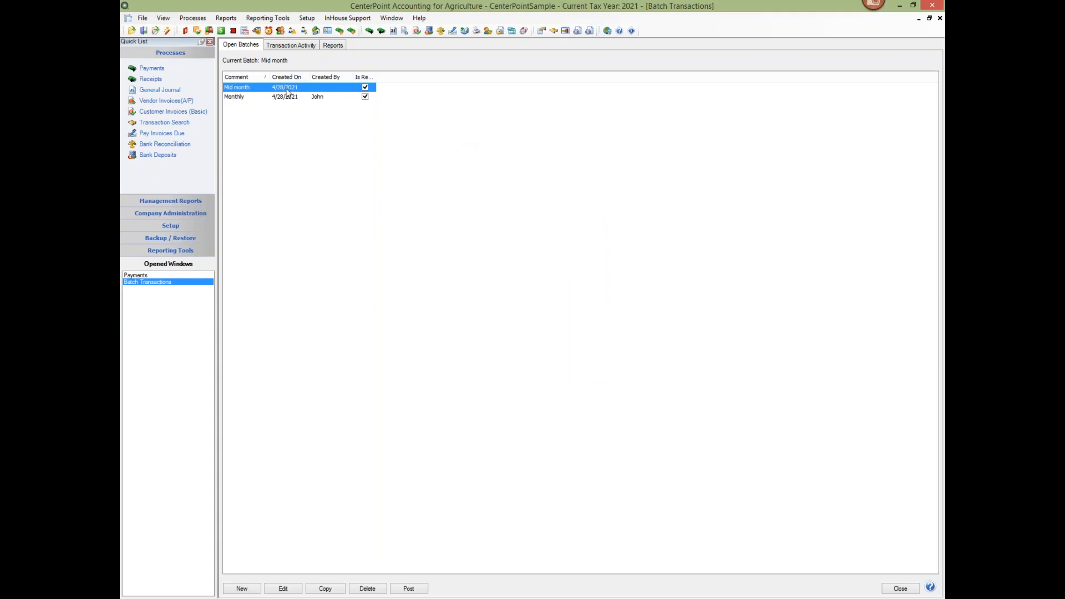
# - Open the US Post Office payment from the Mid month batch's transactions, examine its print settings, and close it unchanged
pyautogui.click(289, 49)
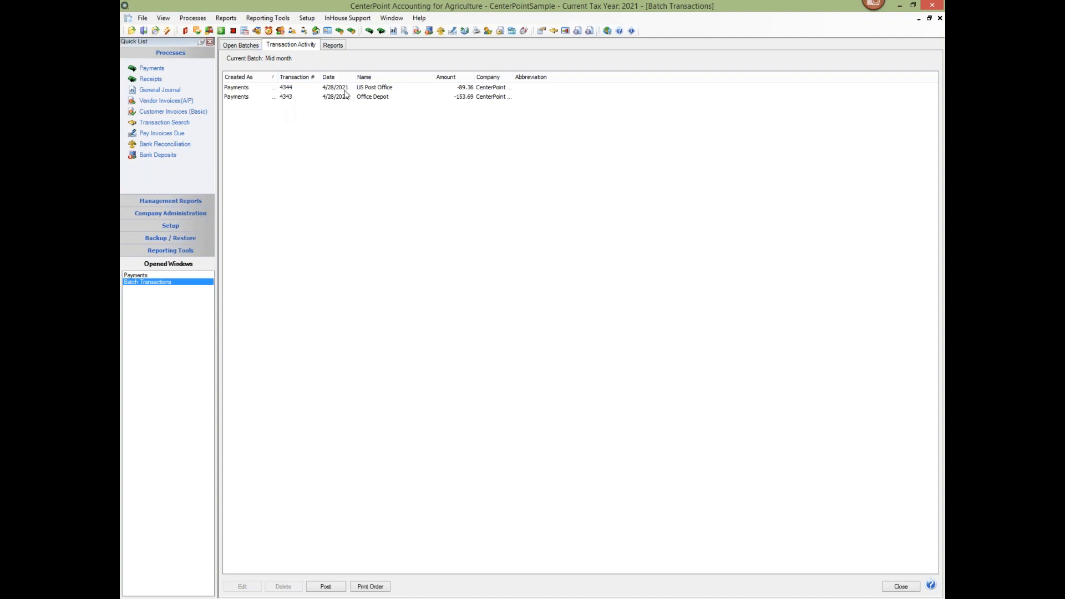
pyautogui.doubleClick(348, 89)
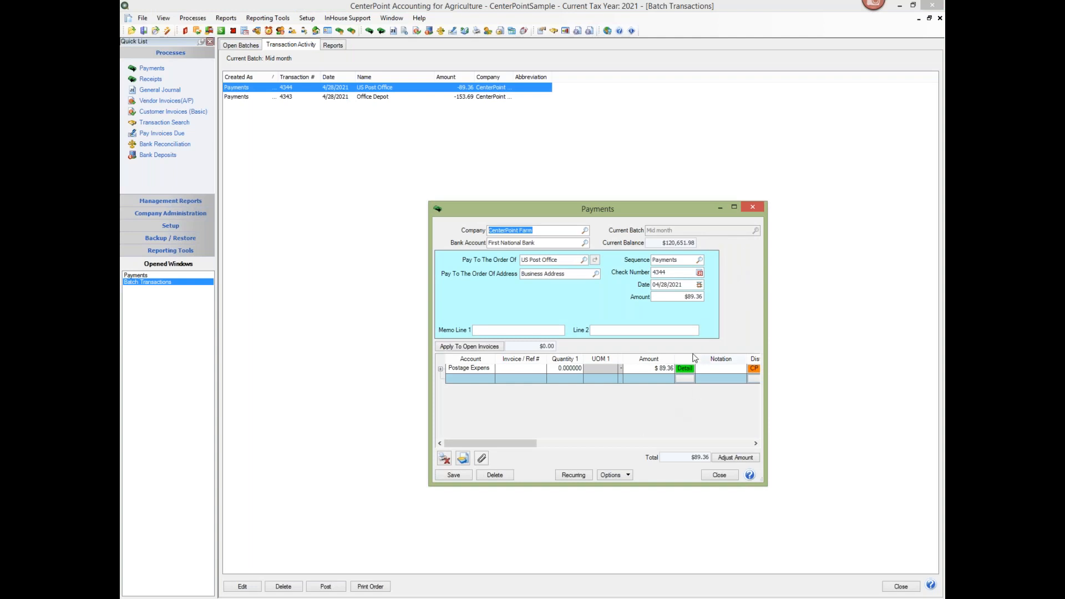
pyautogui.click(443, 459)
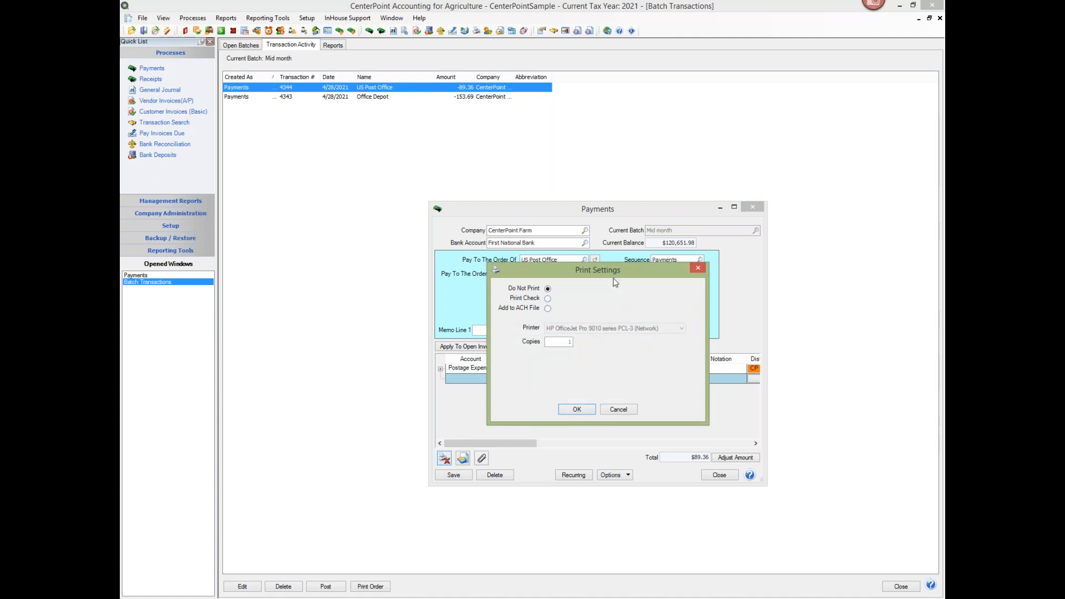
pyautogui.click(698, 268)
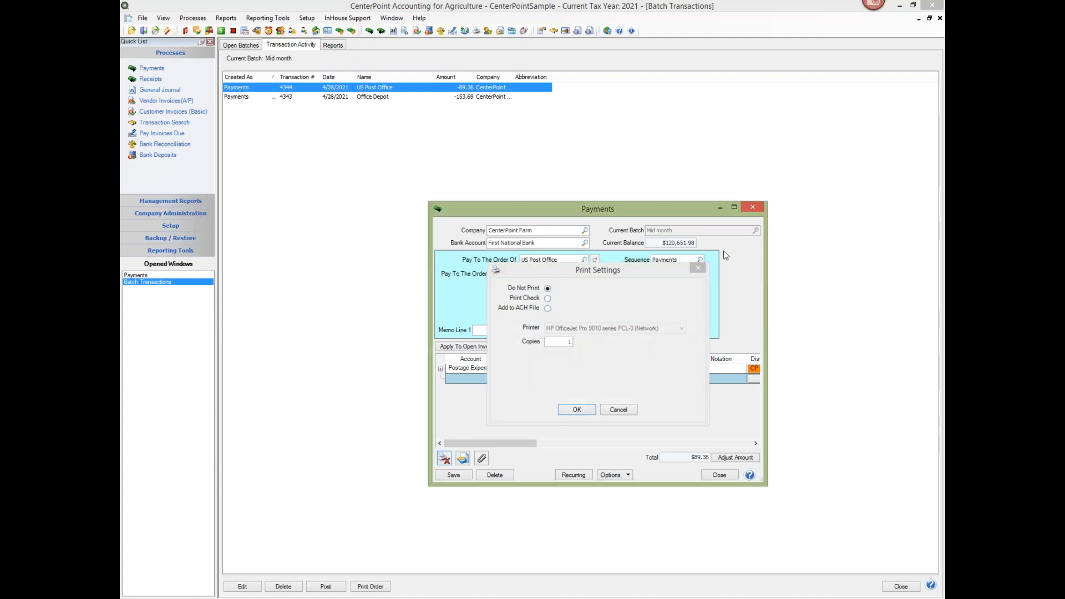
pyautogui.click(755, 209)
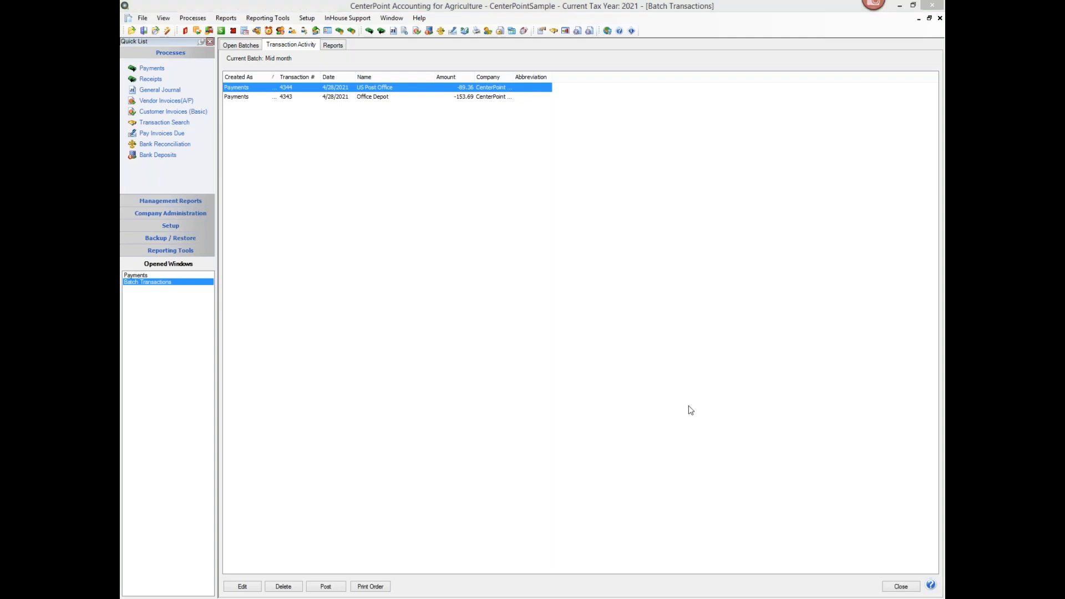
# - Move the $89.36 US Post Office payment from the Mid month batch to the Monthly batch
pyautogui.rightClick(491, 95)
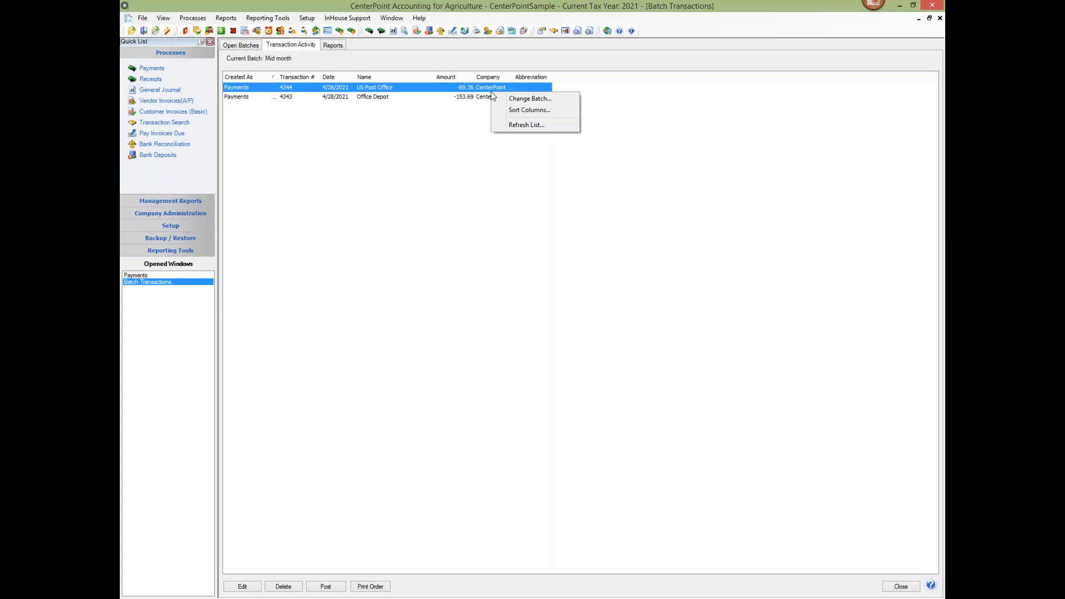
pyautogui.click(528, 98)
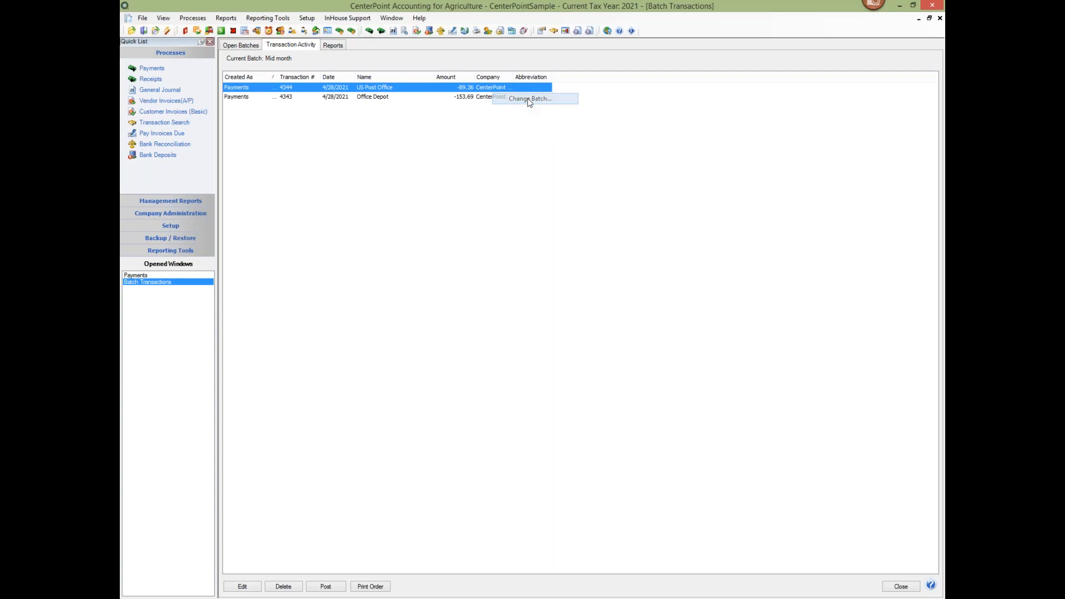
pyautogui.click(597, 294)
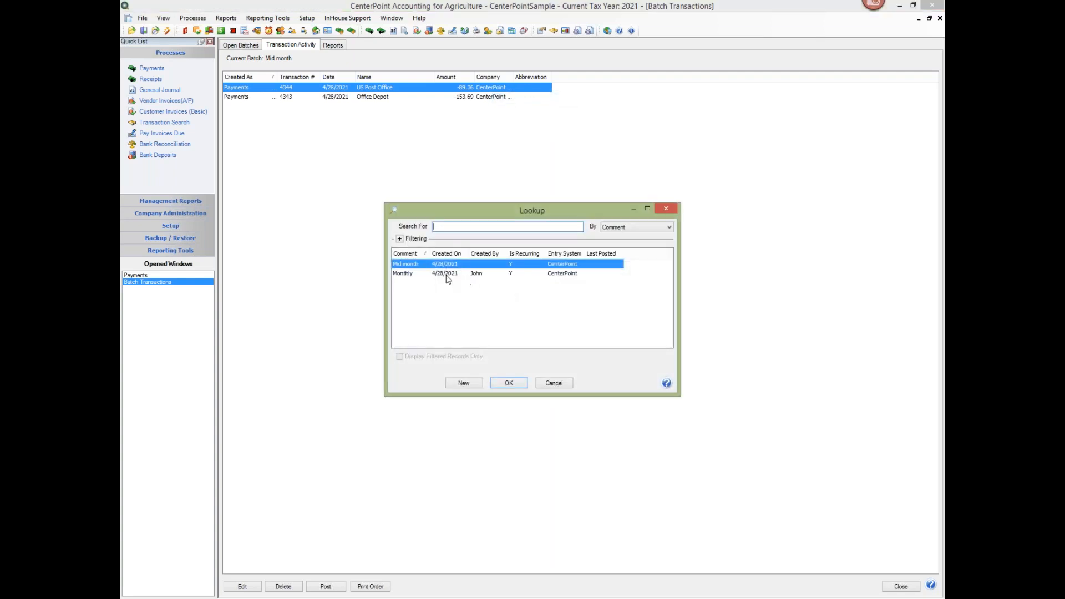
pyautogui.click(404, 275)
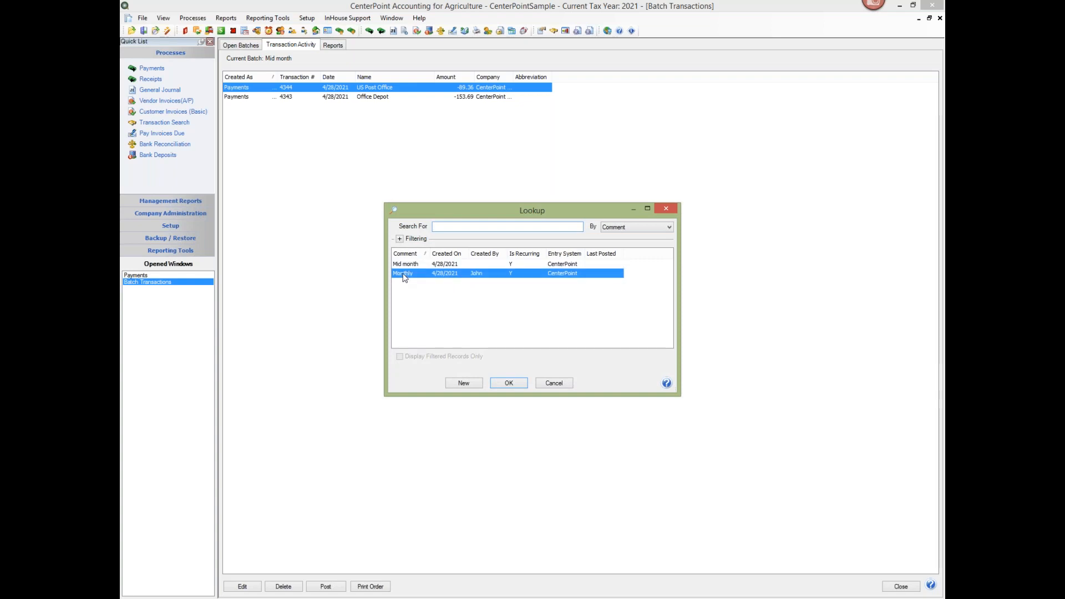
pyautogui.click(509, 383)
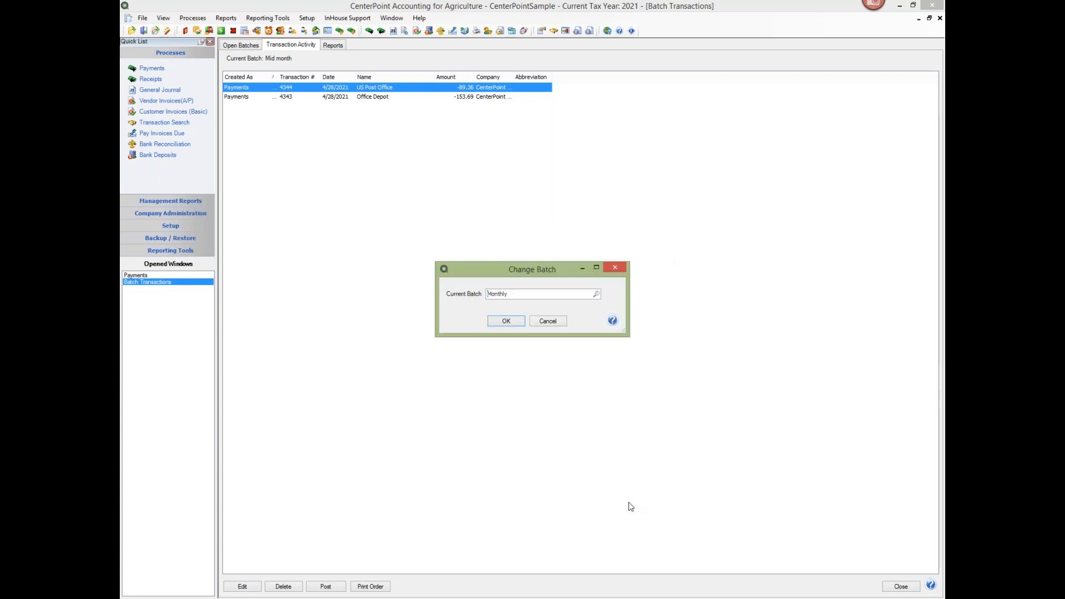
pyautogui.click(503, 323)
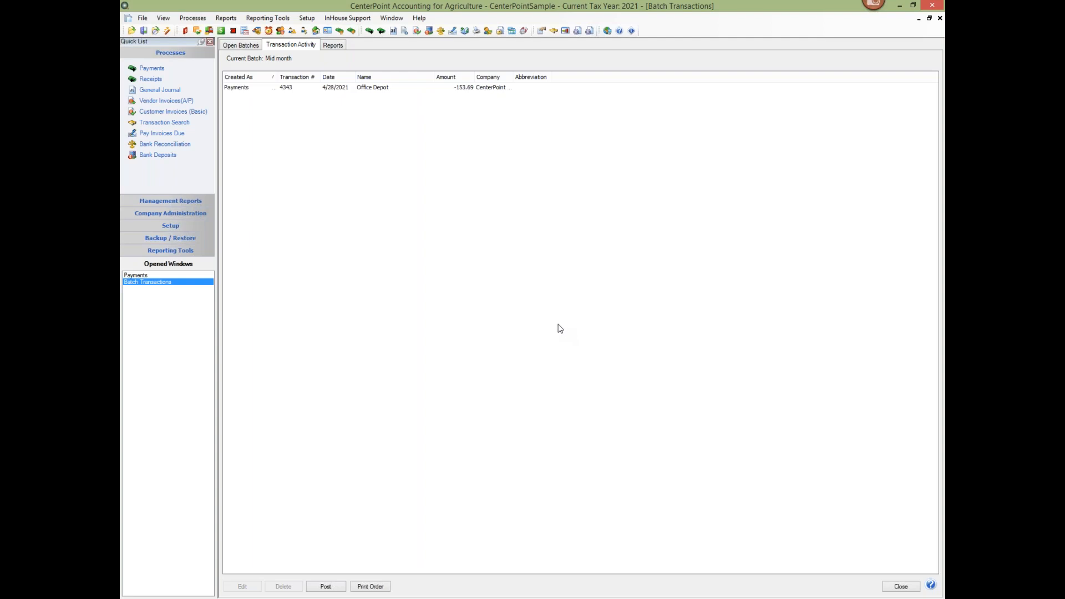
# - Open the Monthly batch's transactions and compare its two US Post Office payments
pyautogui.click(243, 48)
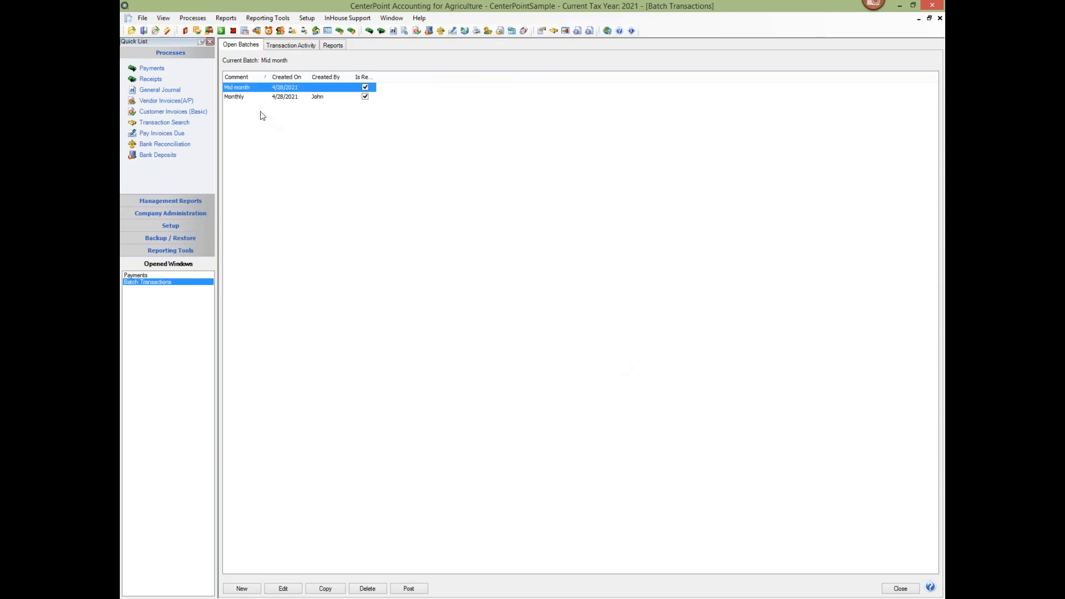
pyautogui.click(242, 99)
pyautogui.doubleClick(241, 99)
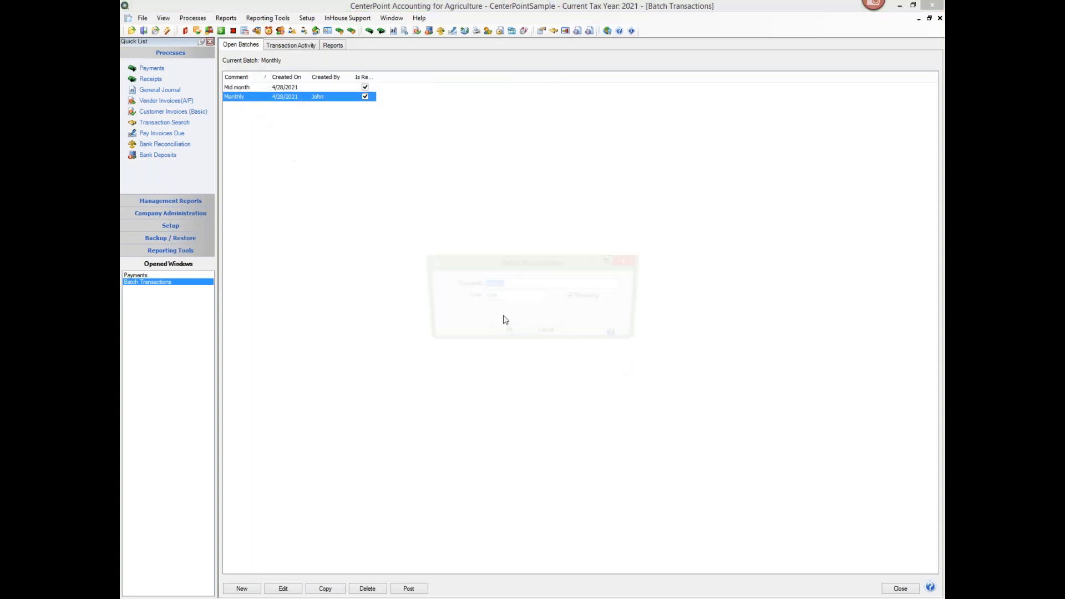
pyautogui.click(629, 261)
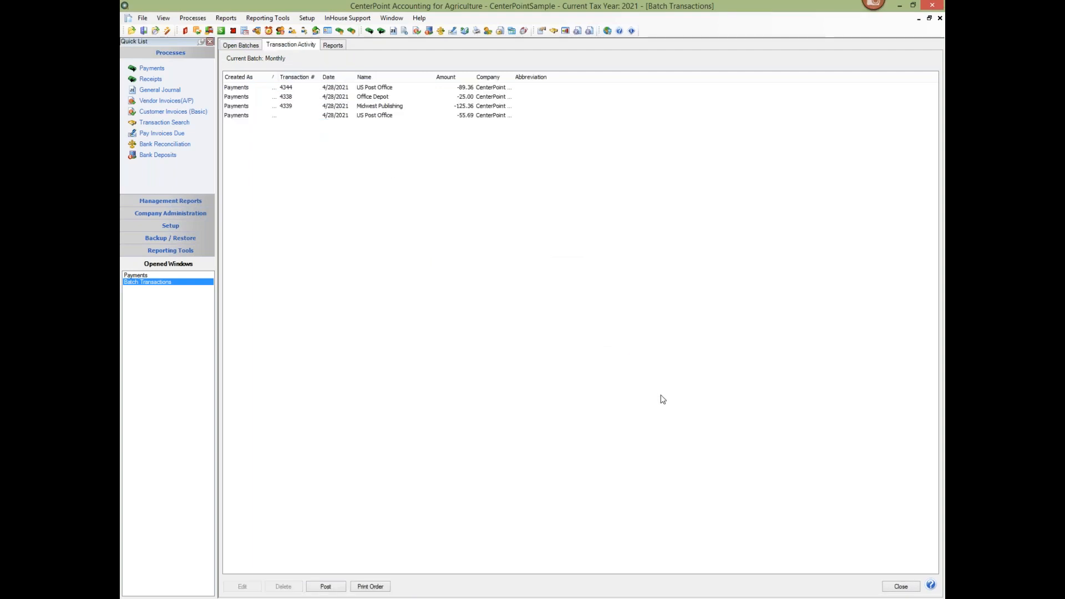
pyautogui.click(375, 89)
pyautogui.click(375, 116)
pyautogui.click(375, 89)
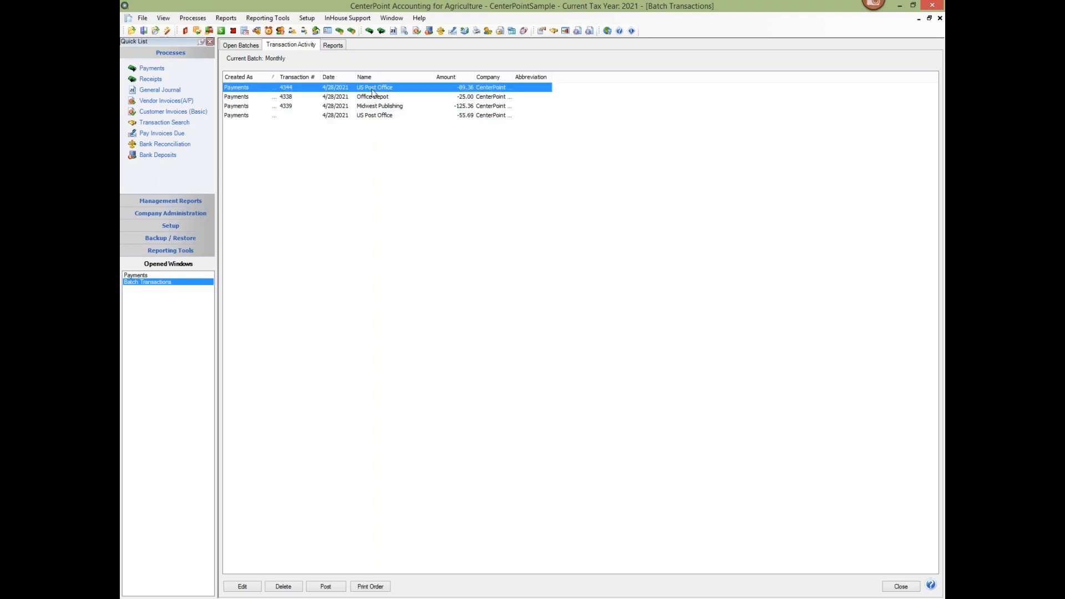
pyautogui.click(372, 116)
pyautogui.click(376, 88)
pyautogui.click(375, 117)
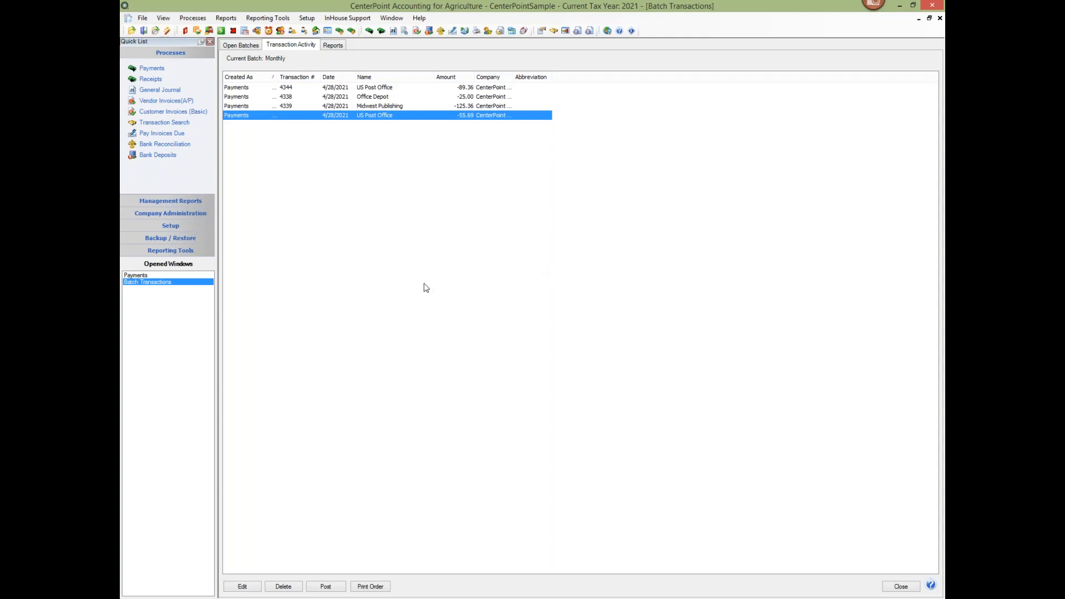
# - Move the Midwest Publishing payment from the Monthly batch to the Mid month batch
pyautogui.click(378, 107)
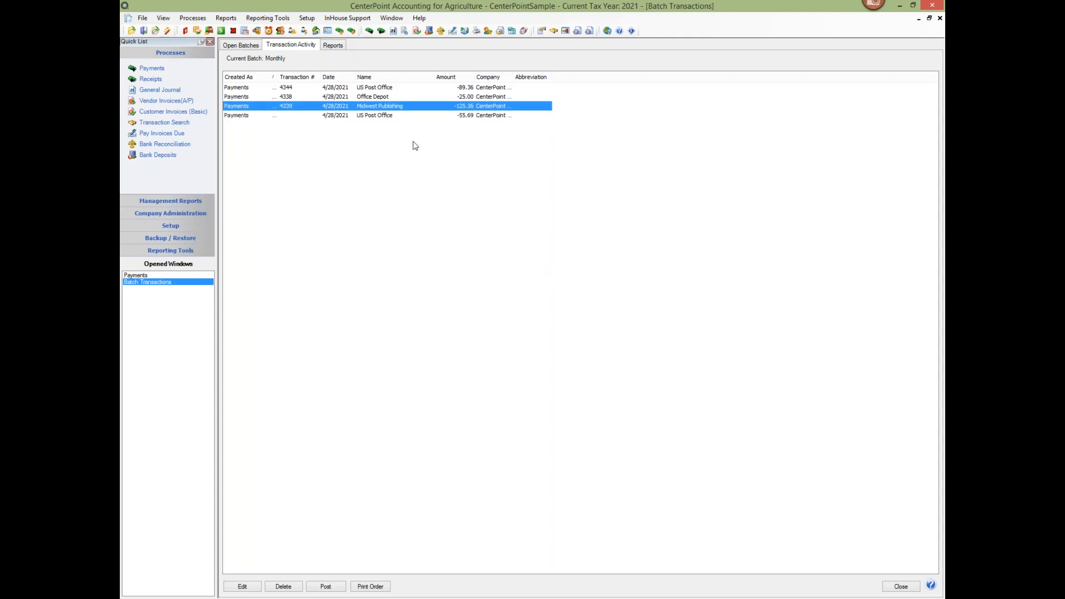
pyautogui.rightClick(435, 110)
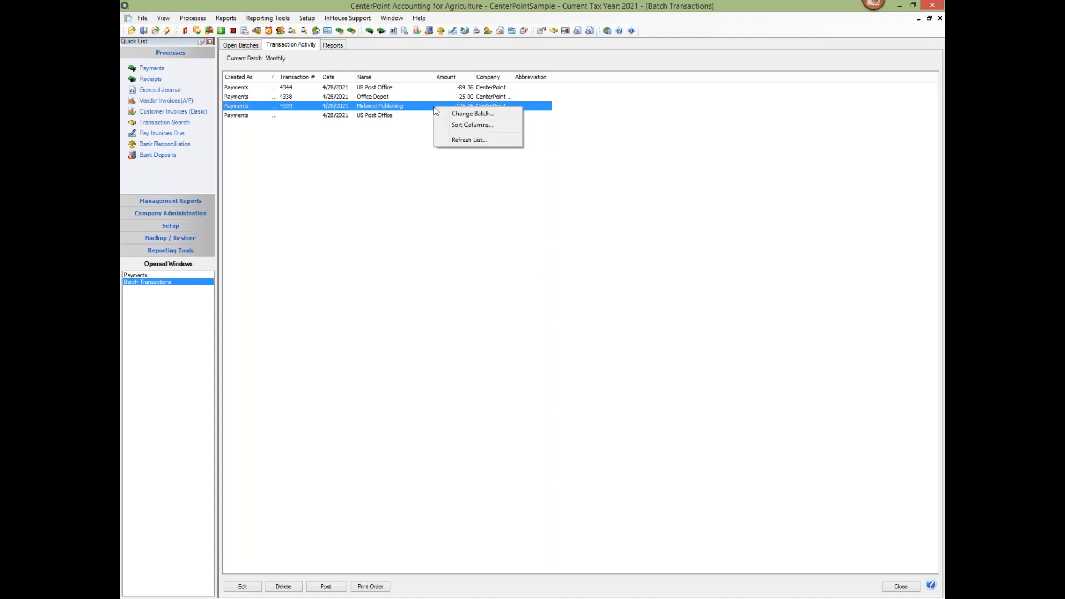
pyautogui.click(459, 114)
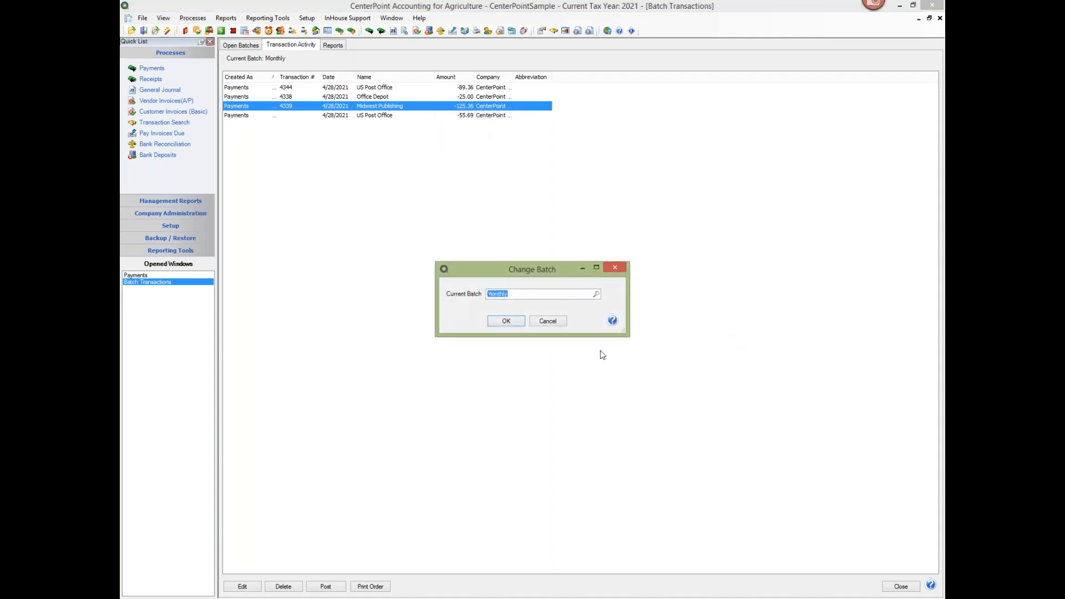
pyautogui.click(596, 295)
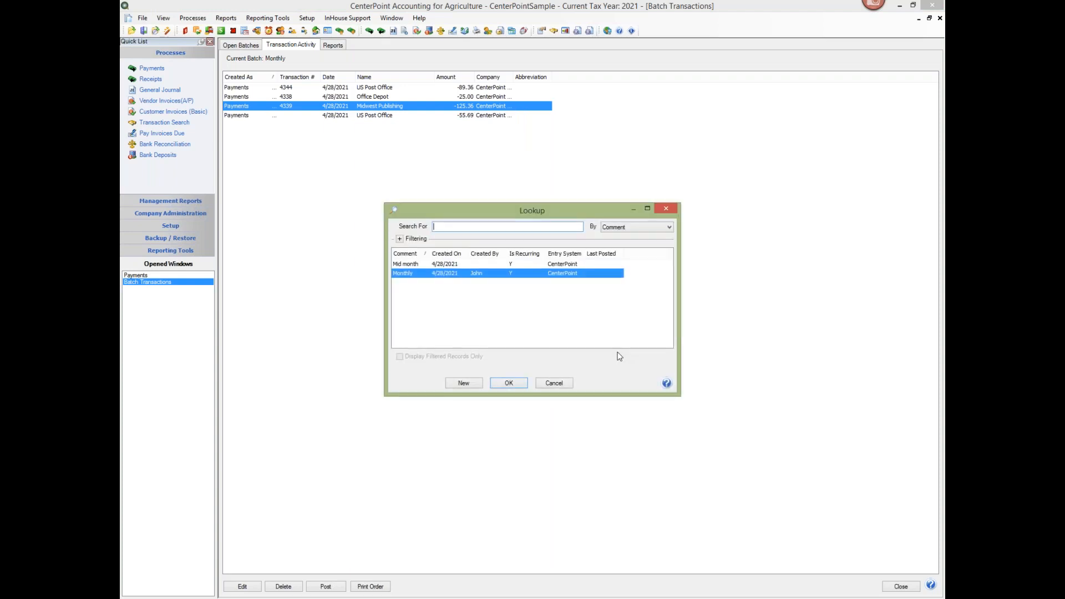
pyautogui.click(406, 264)
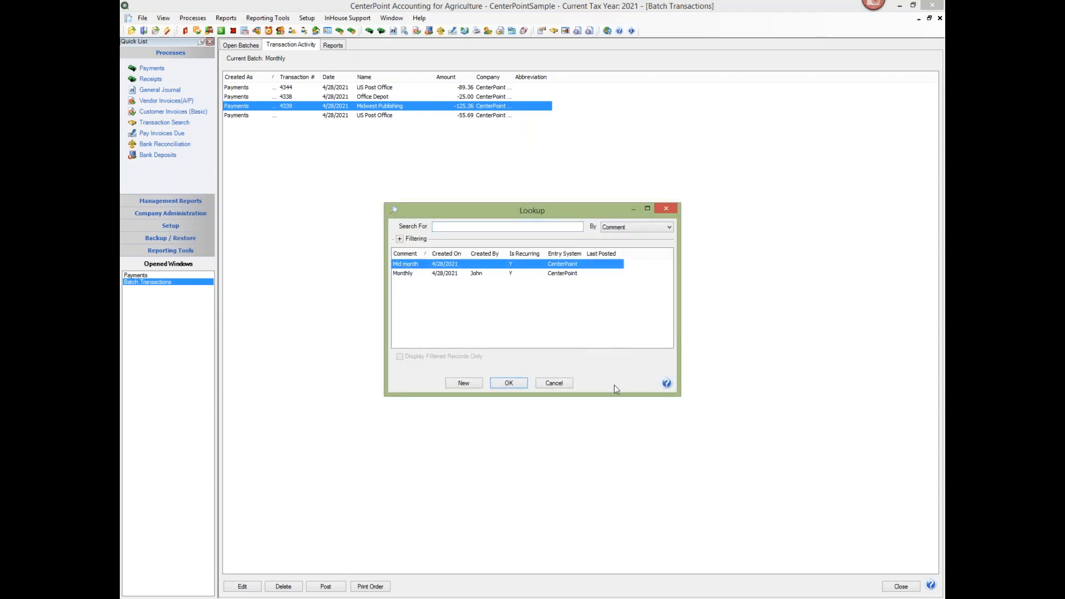
pyautogui.click(507, 384)
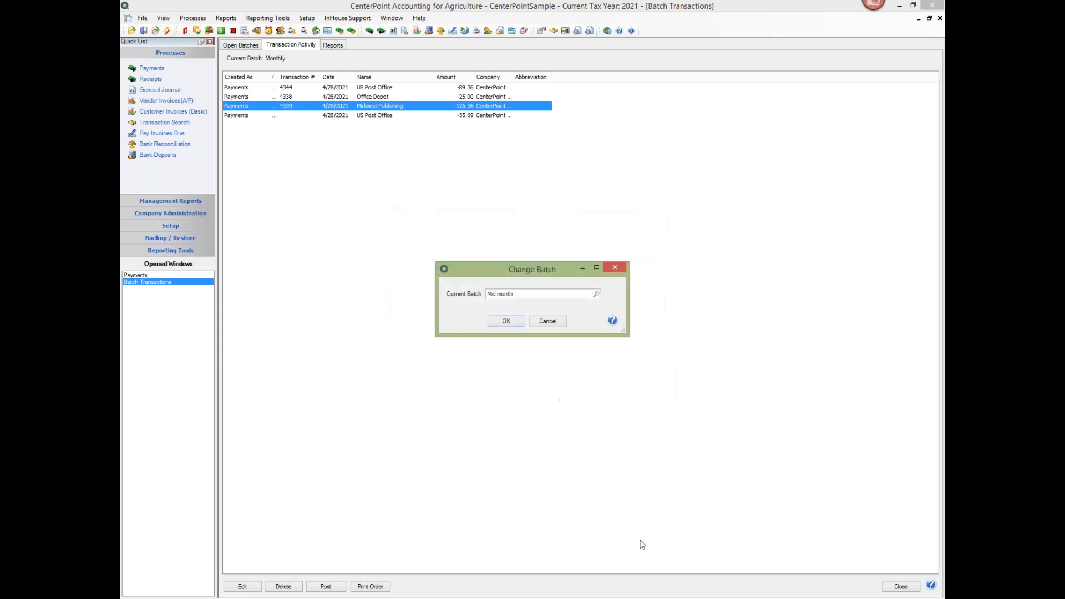
pyautogui.click(515, 325)
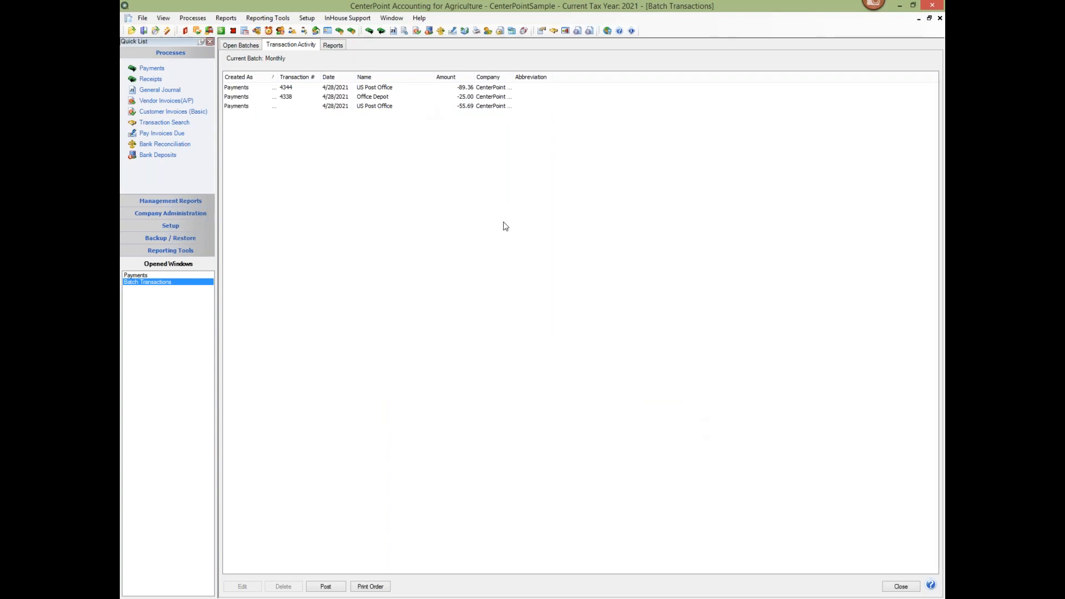
# - Check the Mid month batch's transactions for the Midwest Publishing payment and return to the list of open batches
pyautogui.click(239, 47)
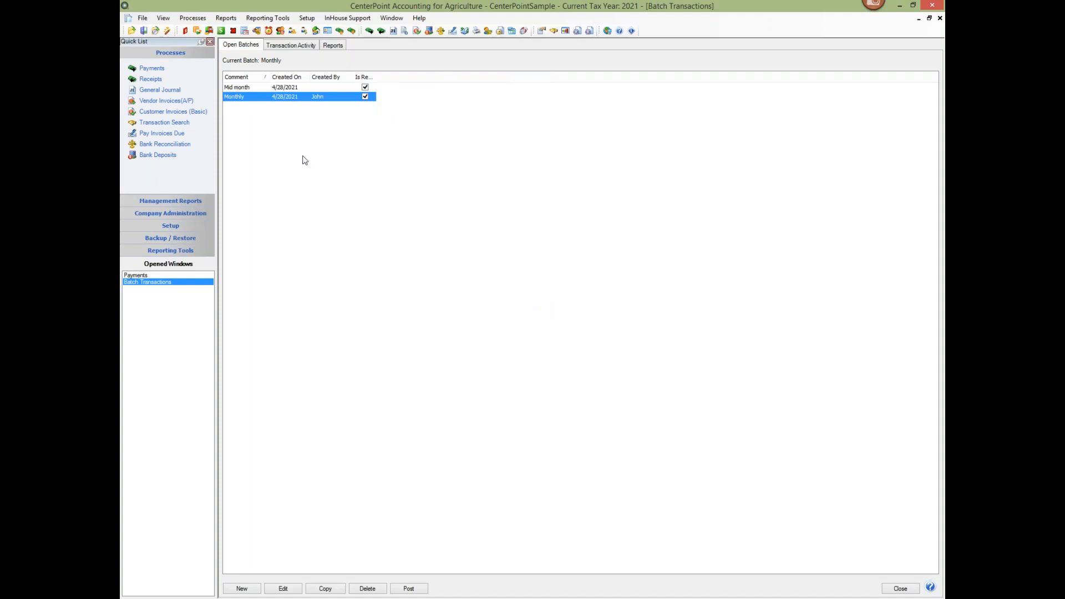
pyautogui.doubleClick(232, 85)
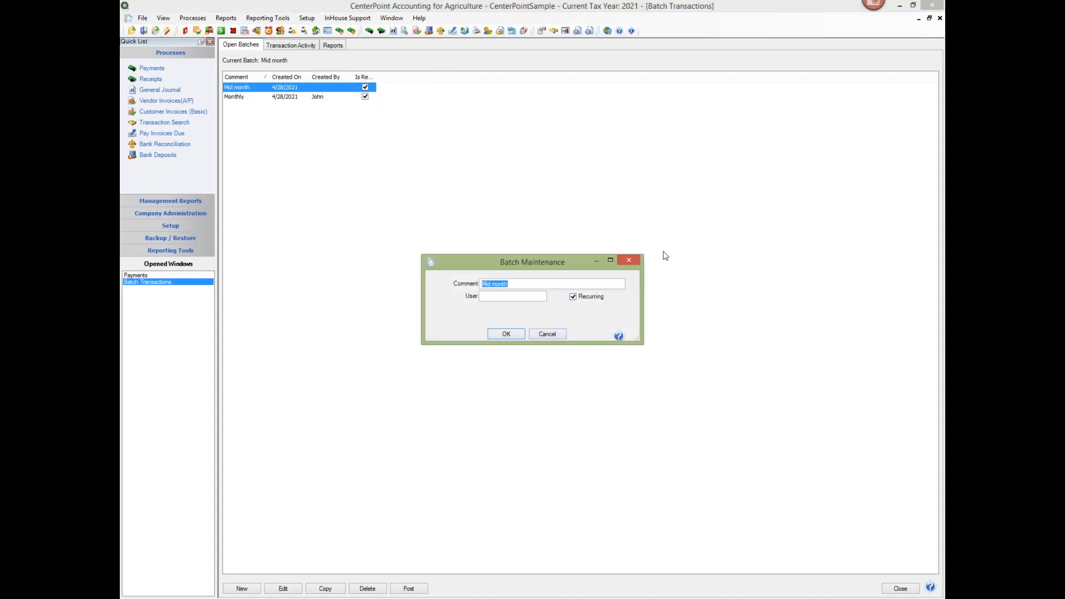
pyautogui.click(628, 261)
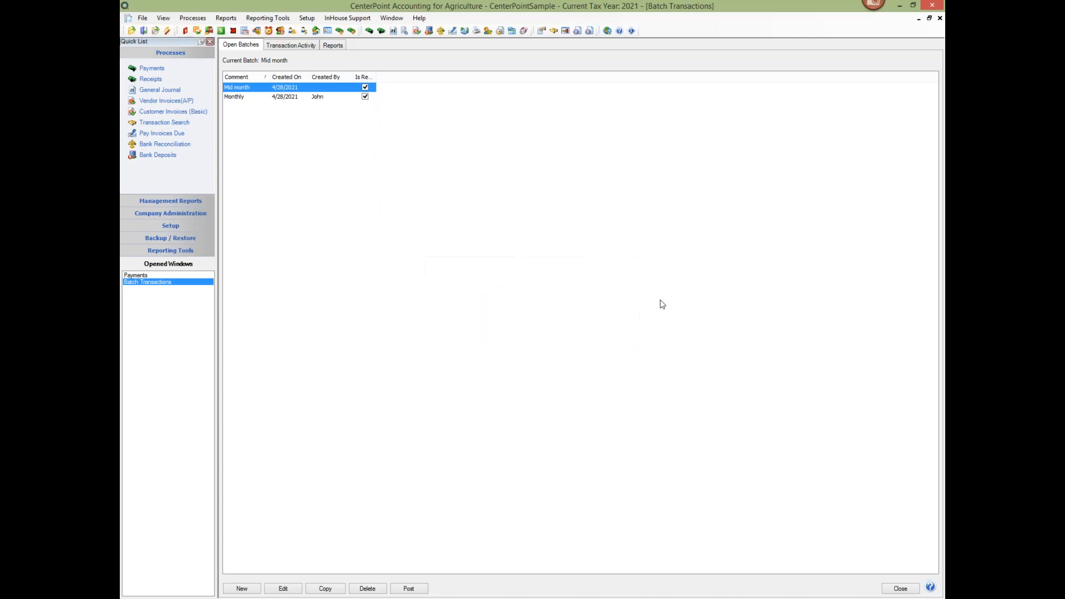
pyautogui.click(288, 46)
pyautogui.click(382, 99)
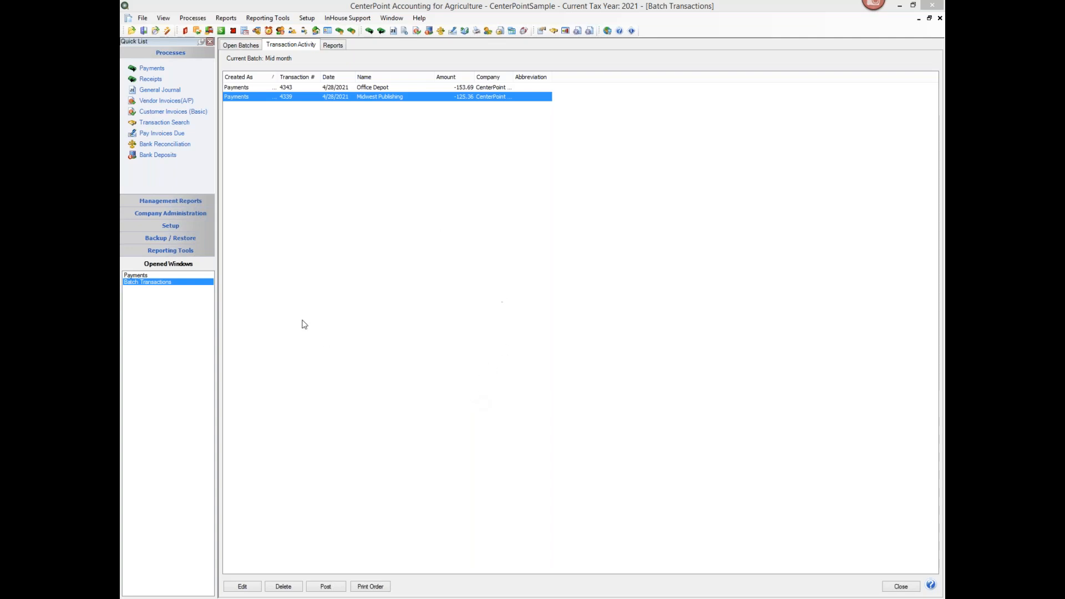
pyautogui.click(239, 46)
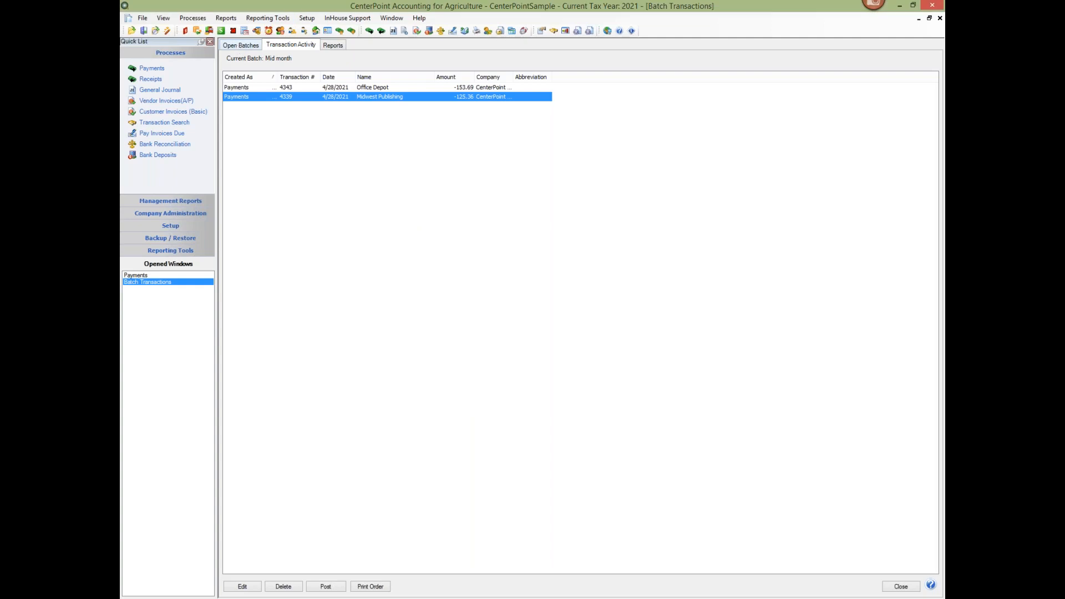
# - Switch to the Payments entry screen and bring up the available options for its Current Batch field
pyautogui.click(197, 19)
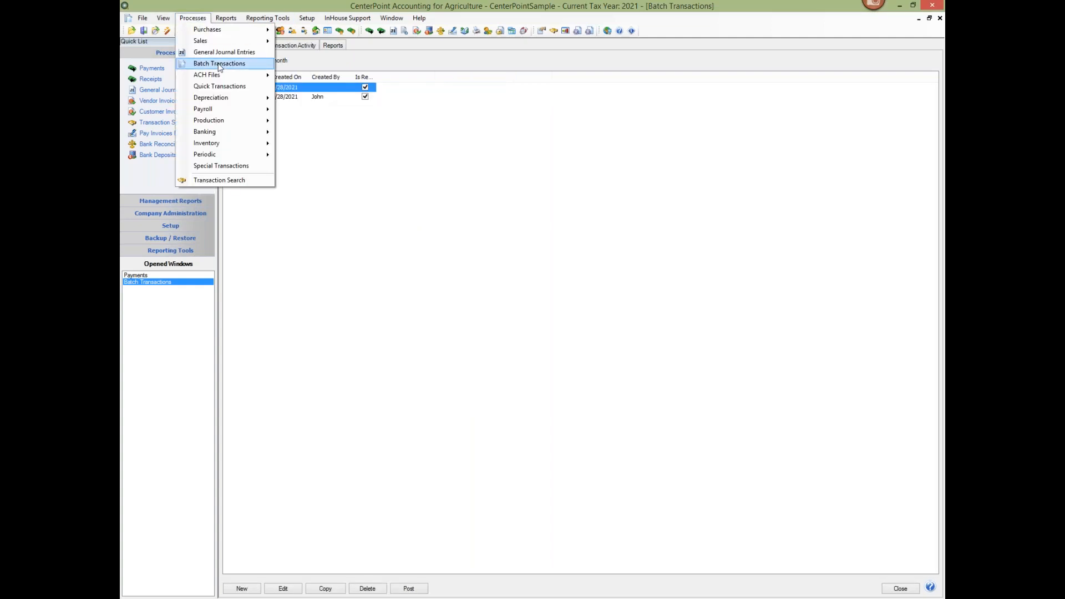
pyautogui.click(368, 281)
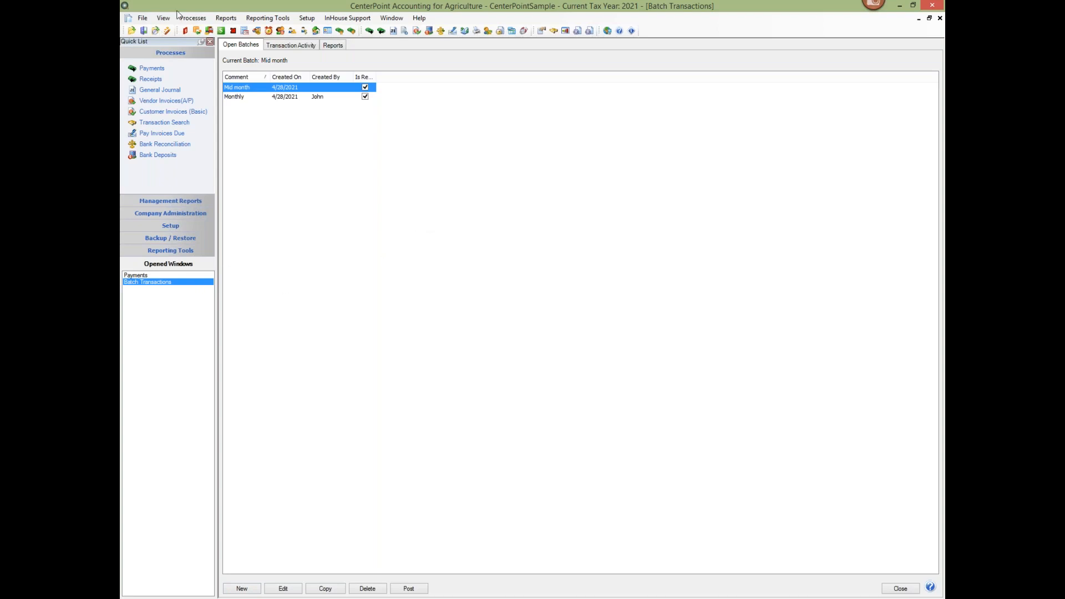
pyautogui.click(192, 18)
pyautogui.moveTo(207, 29)
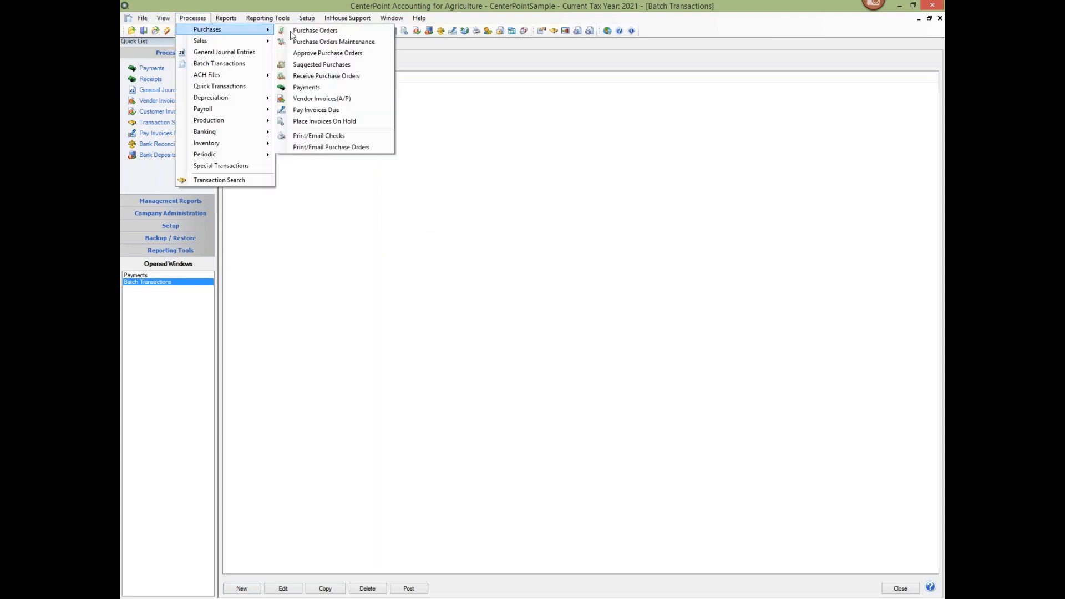
pyautogui.click(306, 87)
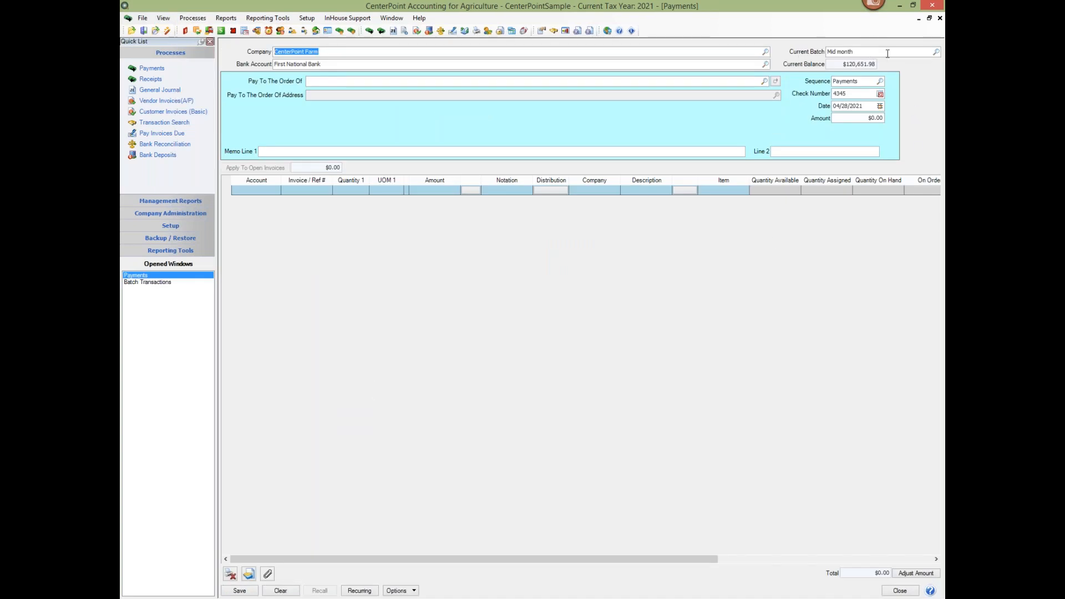
pyautogui.rightClick(885, 52)
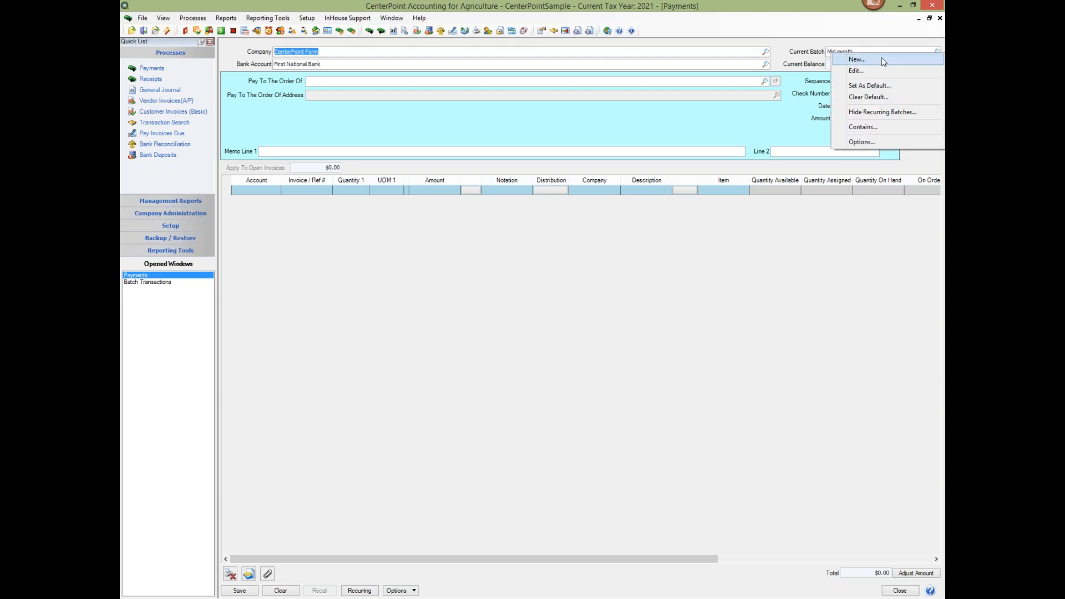